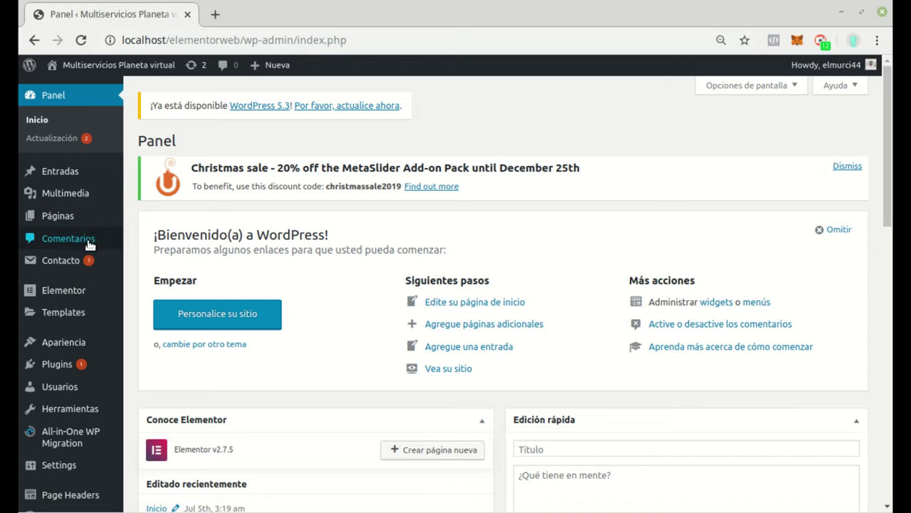
Step: Search the WordPress plugin directory for "elementor"
{"action": "mouse_move", "coordinate": [55, 365]}
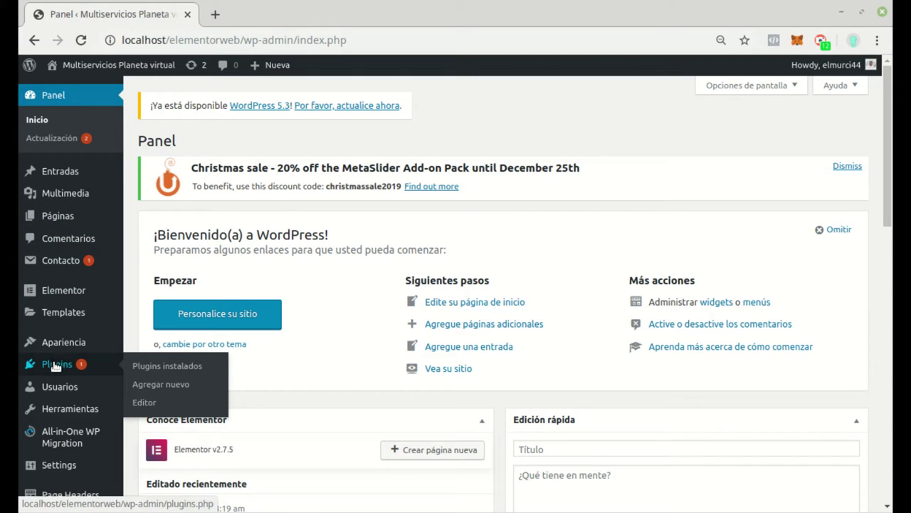
{"action": "left_click", "coordinate": [158, 385]}
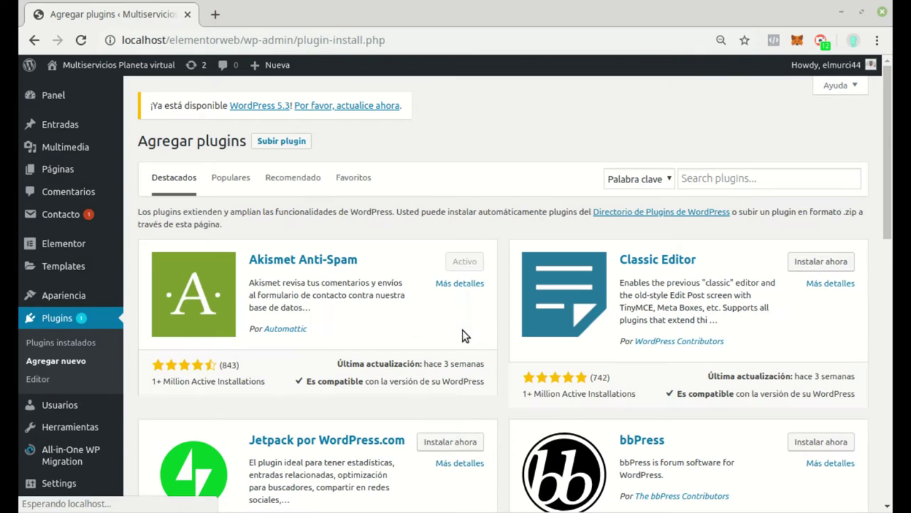
{"action": "left_click", "coordinate": [734, 185]}
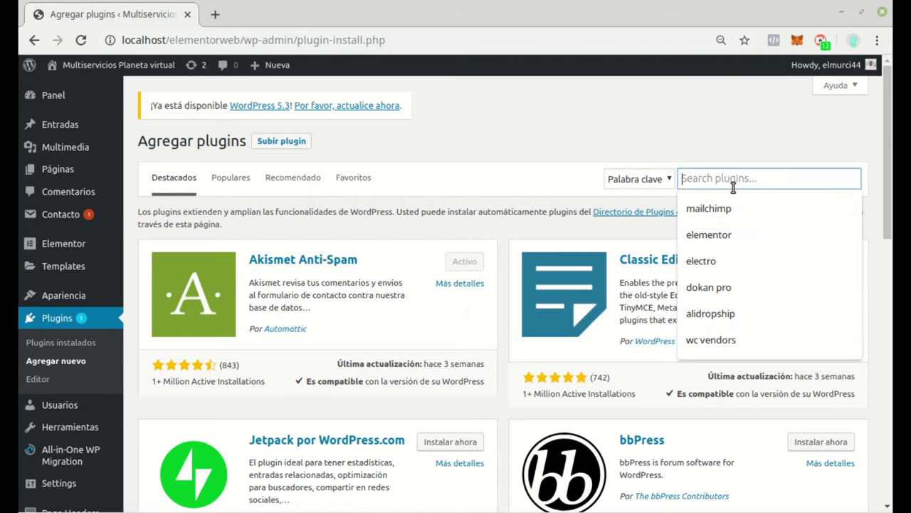
{"action": "type", "text": "elementor"}
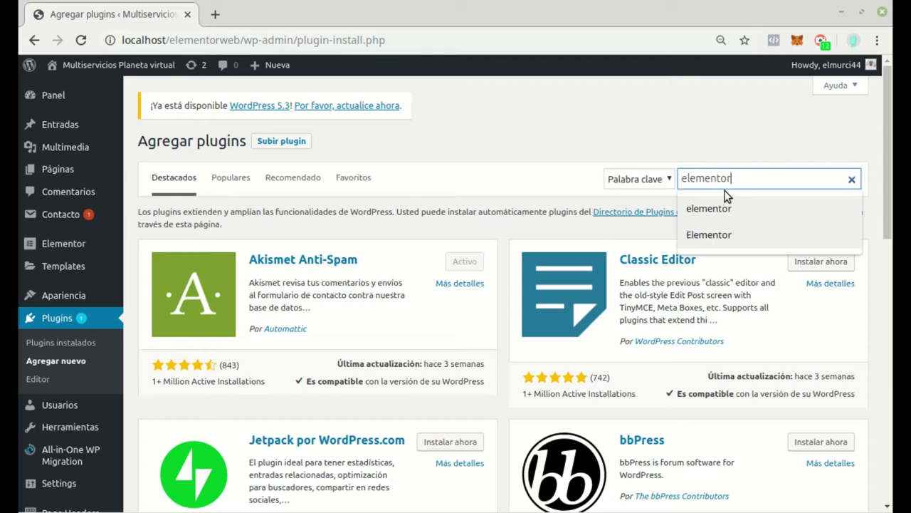
{"action": "key", "text": "Return"}
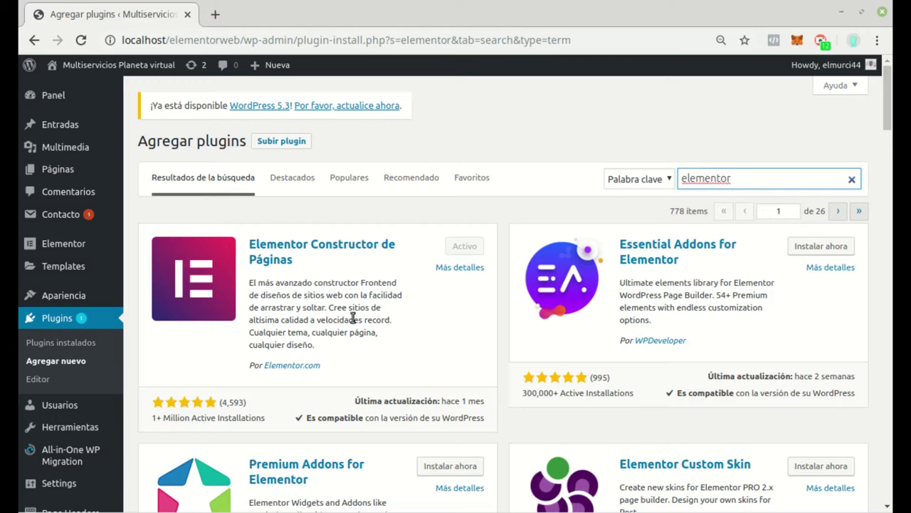
Step: Install and activate the PowerPack Addons for Elementor plugin by IdeaBox Creations, and check its entry among the installed plugins
{"action": "scroll", "coordinate": [751, 299], "scroll_direction": "down", "scroll_amount": 3}
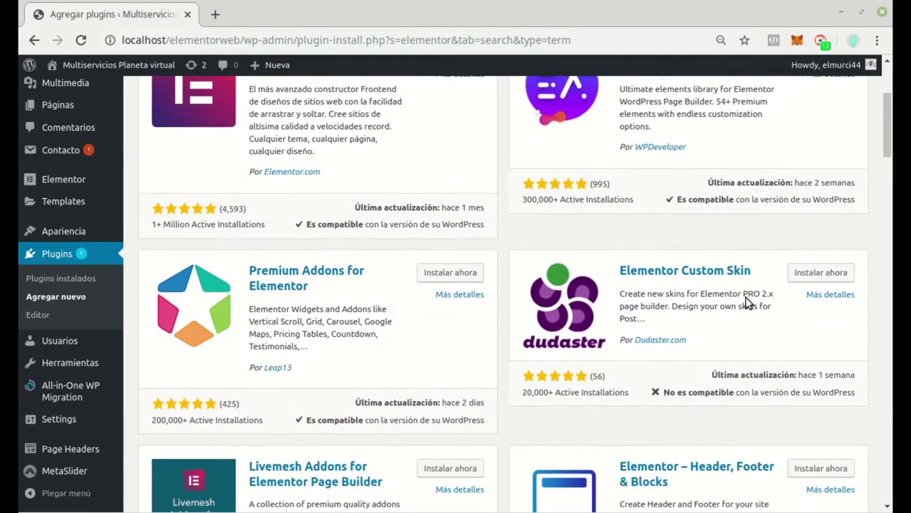
{"action": "scroll", "coordinate": [748, 303], "scroll_direction": "down", "scroll_amount": 7}
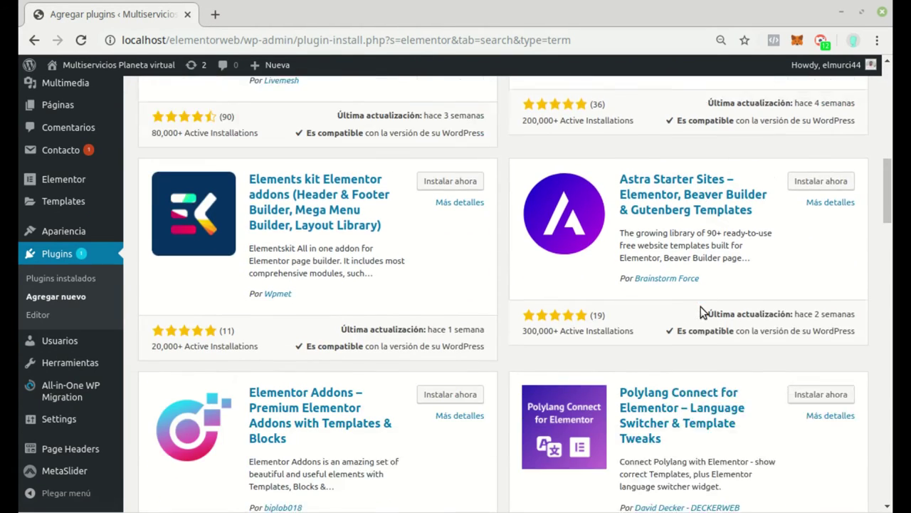
{"action": "scroll", "coordinate": [701, 311], "scroll_direction": "down", "scroll_amount": 9}
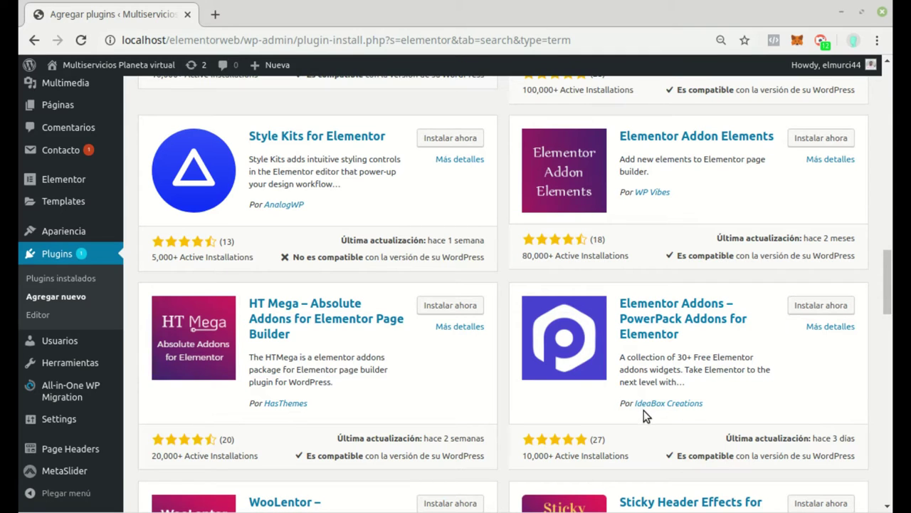
{"action": "left_click", "coordinate": [806, 307]}
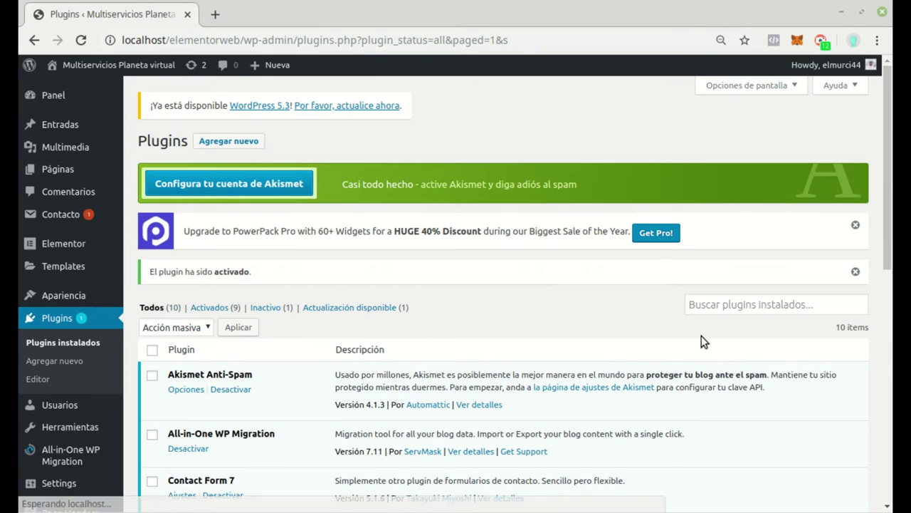
{"action": "scroll", "coordinate": [477, 294], "scroll_direction": "down", "scroll_amount": 10}
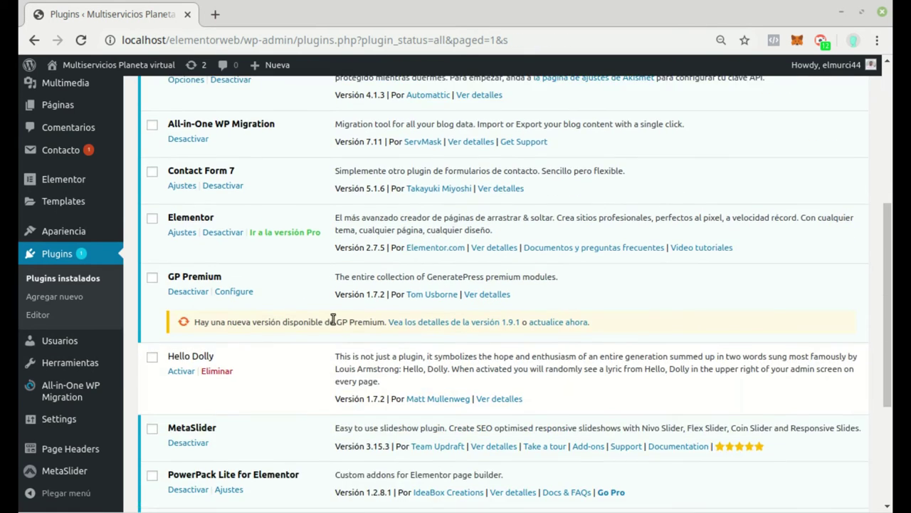
{"action": "scroll", "coordinate": [285, 361], "scroll_direction": "up", "scroll_amount": 5}
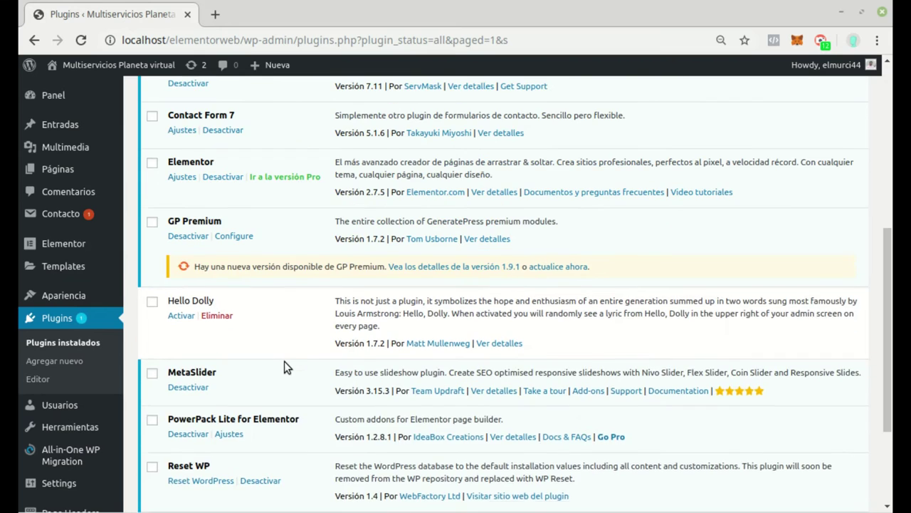
{"action": "scroll", "coordinate": [278, 356], "scroll_direction": "down", "scroll_amount": 3}
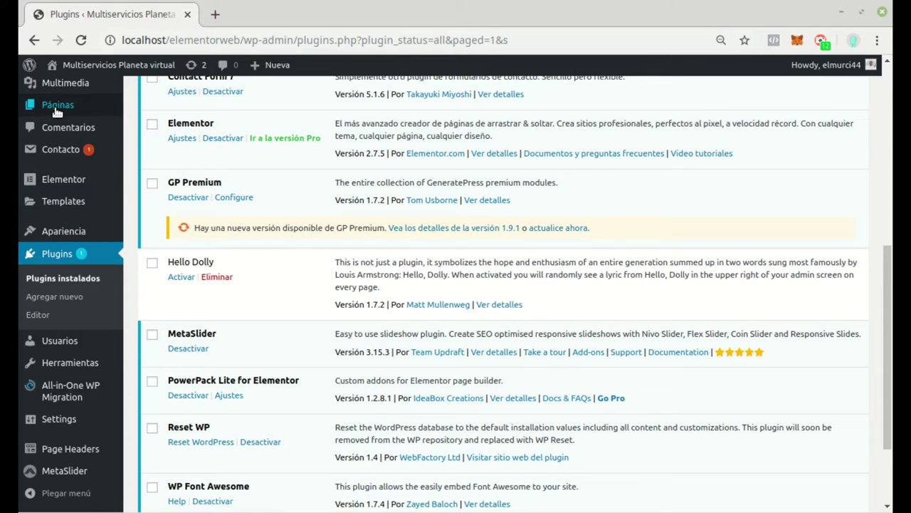
Step: Create a new page titled "Powerpack" and publish it
{"action": "mouse_move", "coordinate": [57, 110]}
{"action": "left_click", "coordinate": [176, 130]}
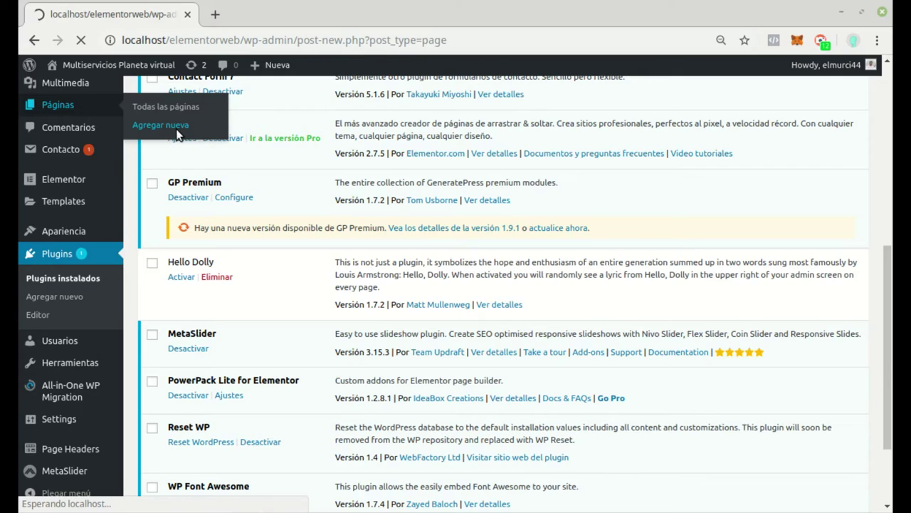
{"action": "left_click", "coordinate": [227, 230]}
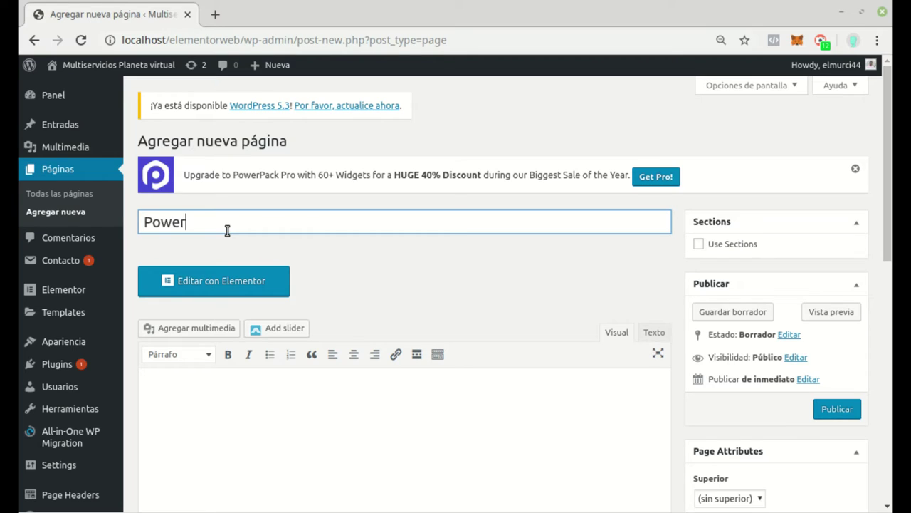
{"action": "type", "text": "Powerpack"}
{"action": "left_click", "coordinate": [841, 408]}
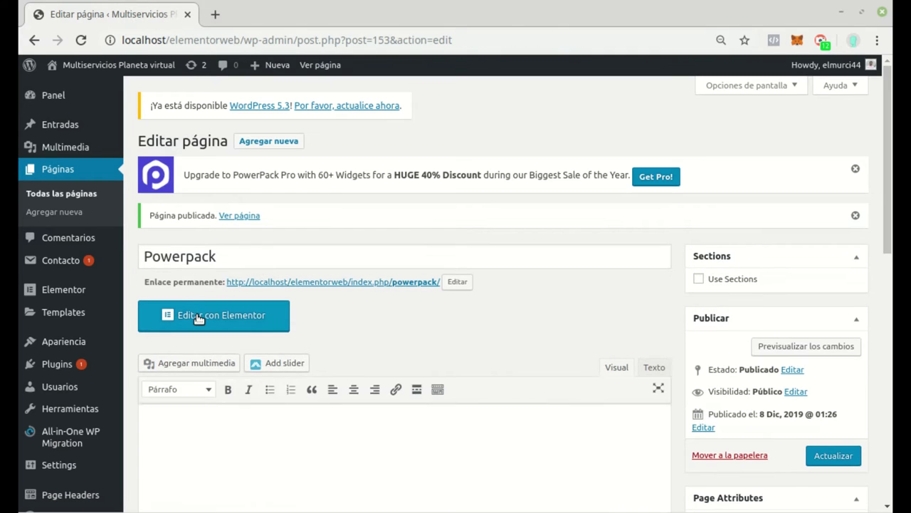
Step: Edit the Powerpack page with Elementor, enabling Esconder Título in the page settings and updating the page
{"action": "left_click", "coordinate": [198, 317]}
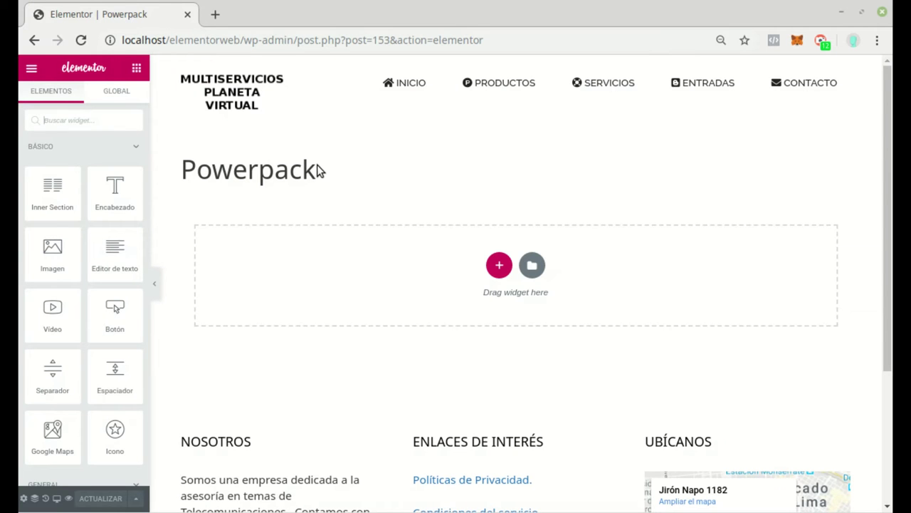
{"action": "left_click_drag", "start_coordinate": [189, 166], "coordinate": [341, 172]}
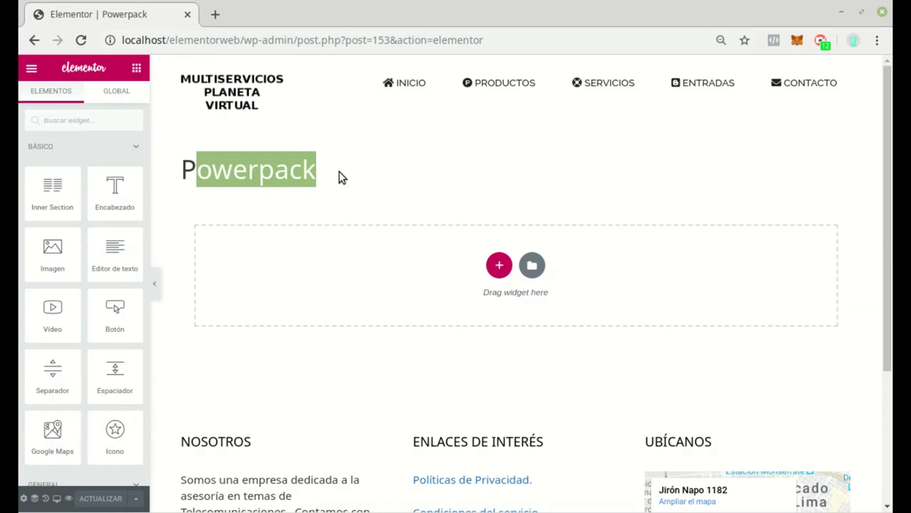
{"action": "left_click", "coordinate": [184, 169]}
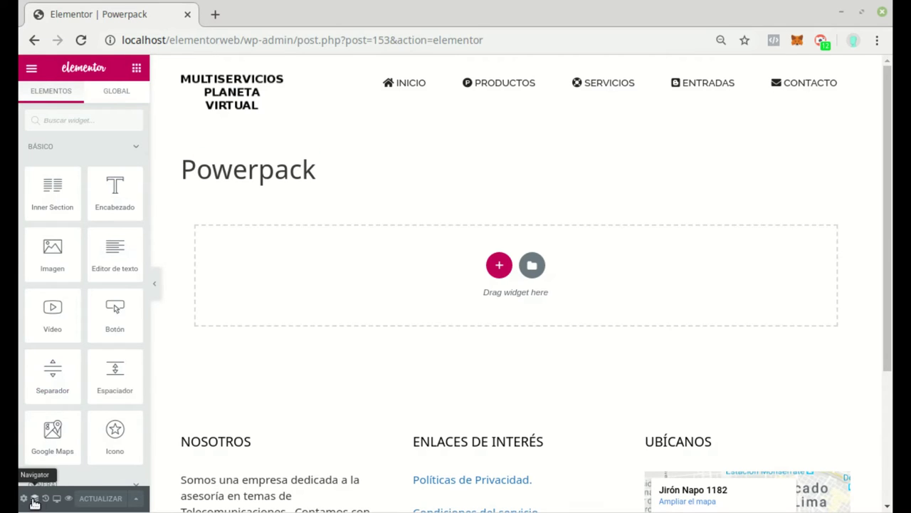
{"action": "left_click", "coordinate": [23, 498]}
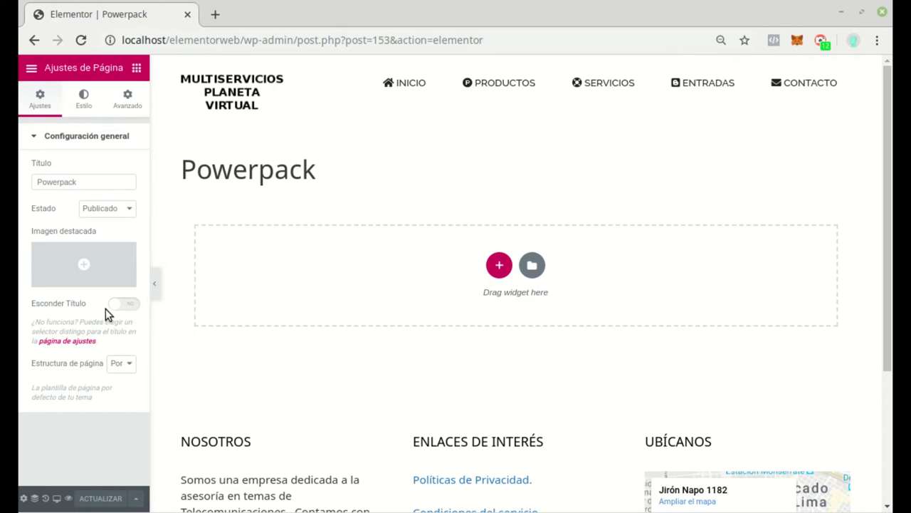
{"action": "left_click", "coordinate": [126, 304]}
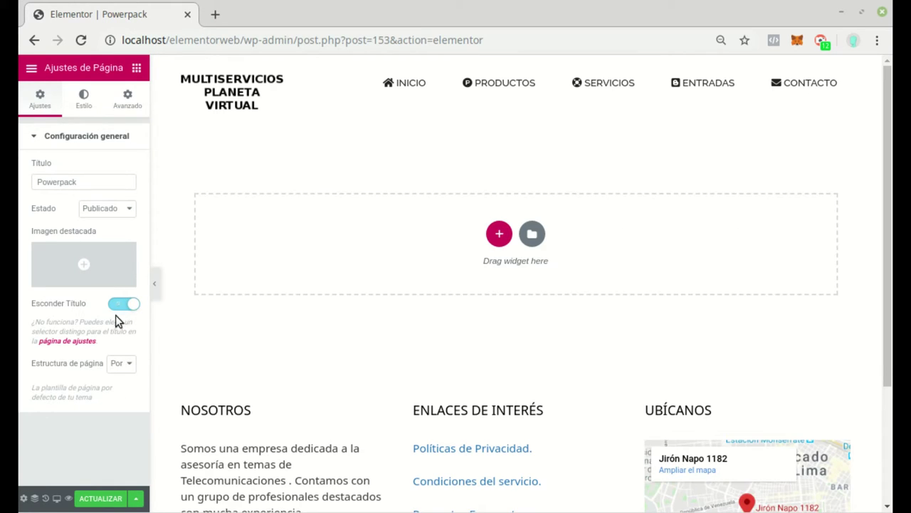
{"action": "left_click", "coordinate": [105, 498]}
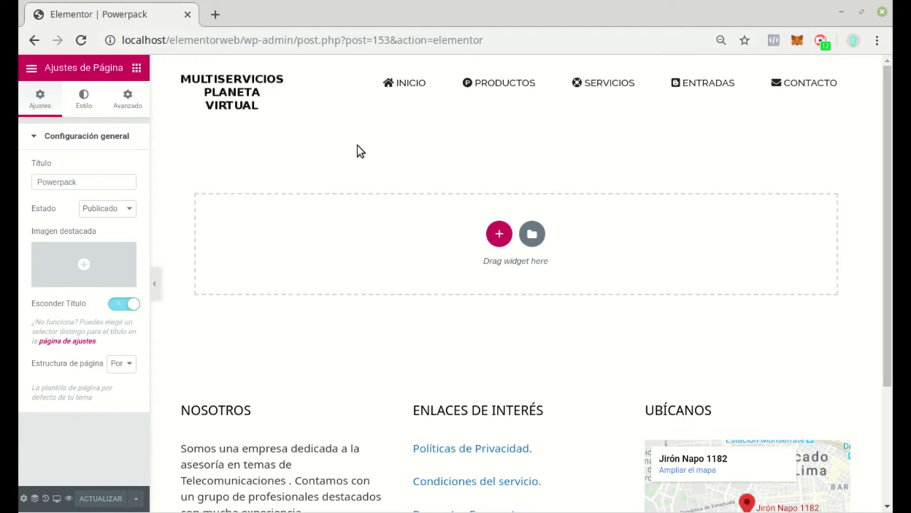
Step: Add a single-column section to the page and enable Extender la sección so it spans the full page width
{"action": "scroll", "coordinate": [419, 407], "scroll_direction": "down", "scroll_amount": 4}
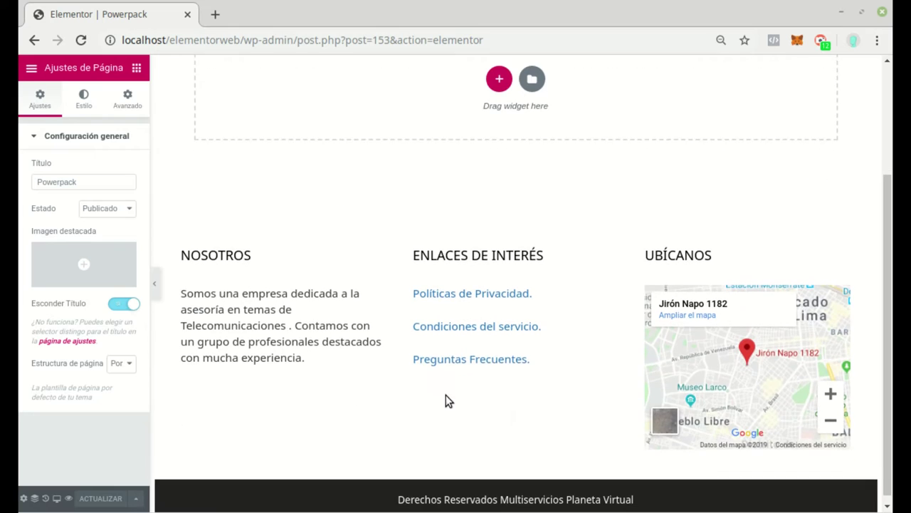
{"action": "scroll", "coordinate": [413, 358], "scroll_direction": "up", "scroll_amount": 1}
{"action": "scroll", "coordinate": [387, 354], "scroll_direction": "down", "scroll_amount": 1}
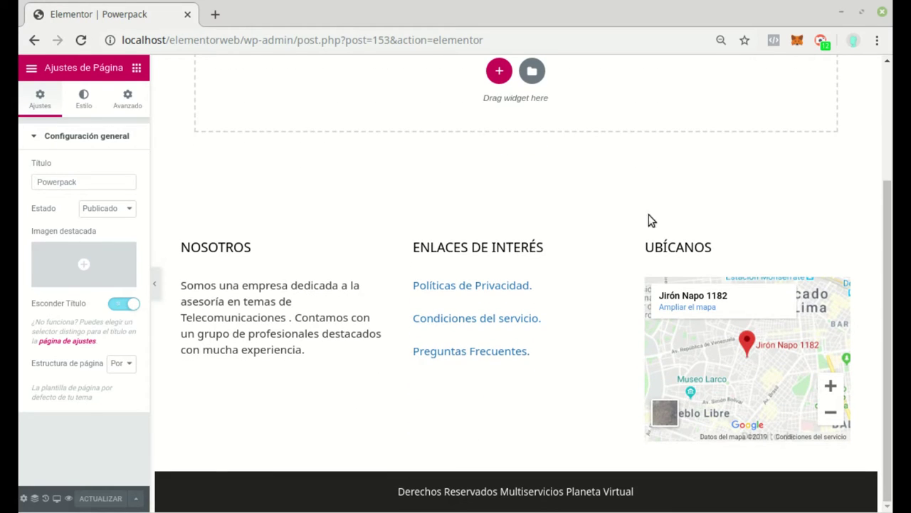
{"action": "scroll", "coordinate": [456, 293], "scroll_direction": "up", "scroll_amount": 3}
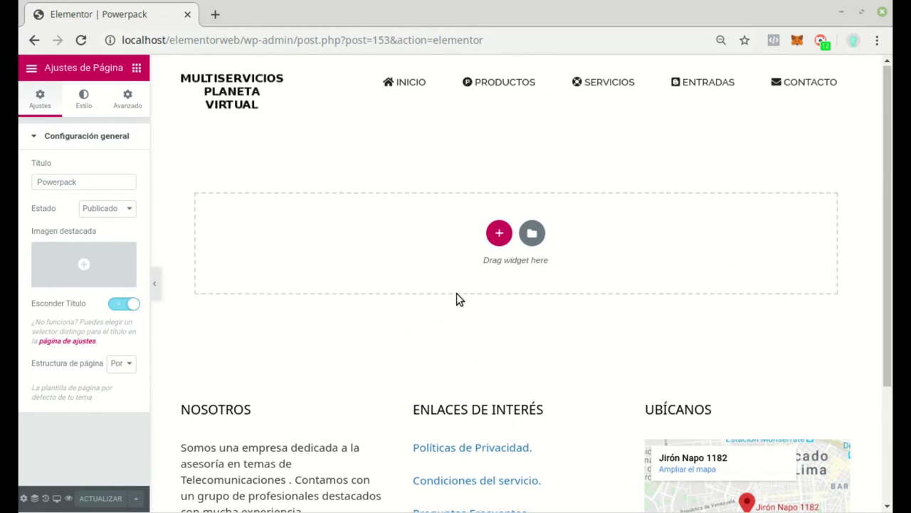
{"action": "left_click", "coordinate": [498, 235]}
{"action": "left_click", "coordinate": [344, 270]}
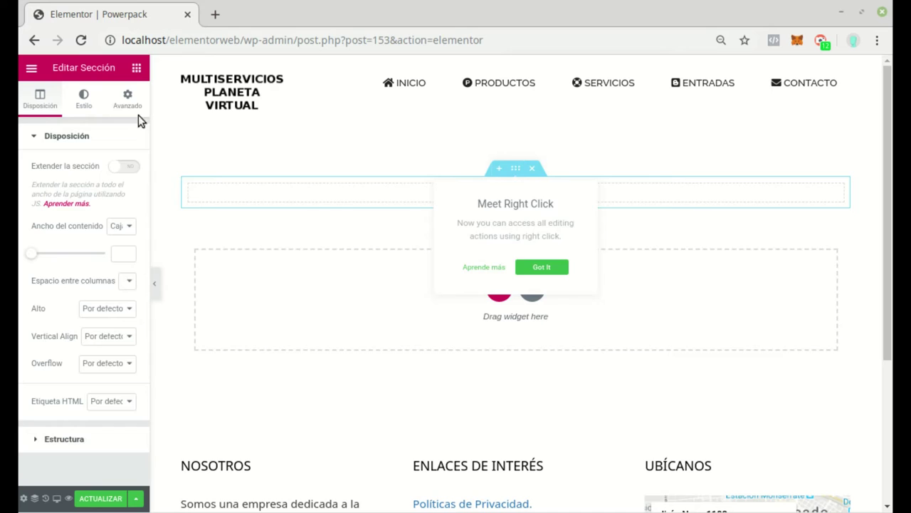
{"action": "left_click", "coordinate": [128, 168]}
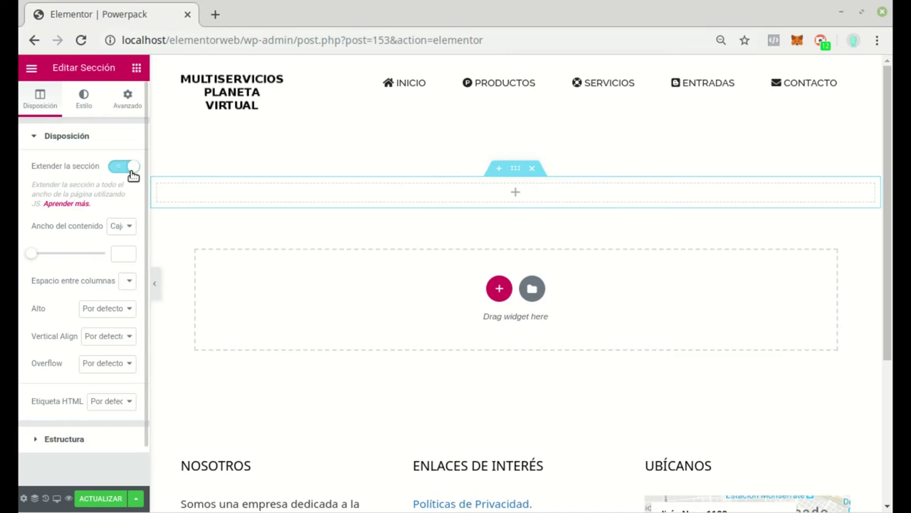
Step: Place the Advanced Accordion widget from PowerPack Elements in the empty full-width section
{"action": "left_click", "coordinate": [519, 193]}
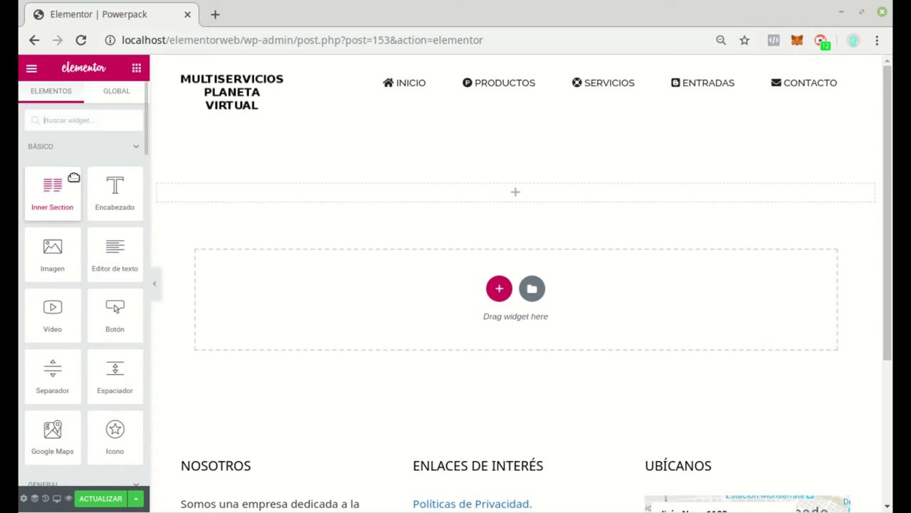
{"action": "scroll", "coordinate": [75, 152], "scroll_direction": "down", "scroll_amount": 1}
{"action": "scroll", "coordinate": [86, 185], "scroll_direction": "down", "scroll_amount": 2}
{"action": "scroll", "coordinate": [89, 204], "scroll_direction": "down", "scroll_amount": 2}
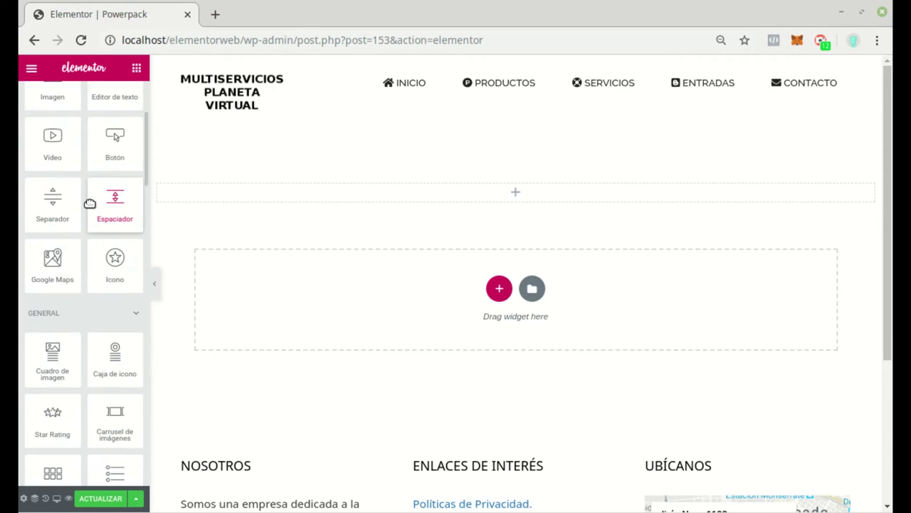
{"action": "scroll", "coordinate": [90, 198], "scroll_direction": "up", "scroll_amount": 5}
{"action": "scroll", "coordinate": [55, 151], "scroll_direction": "down", "scroll_amount": 4}
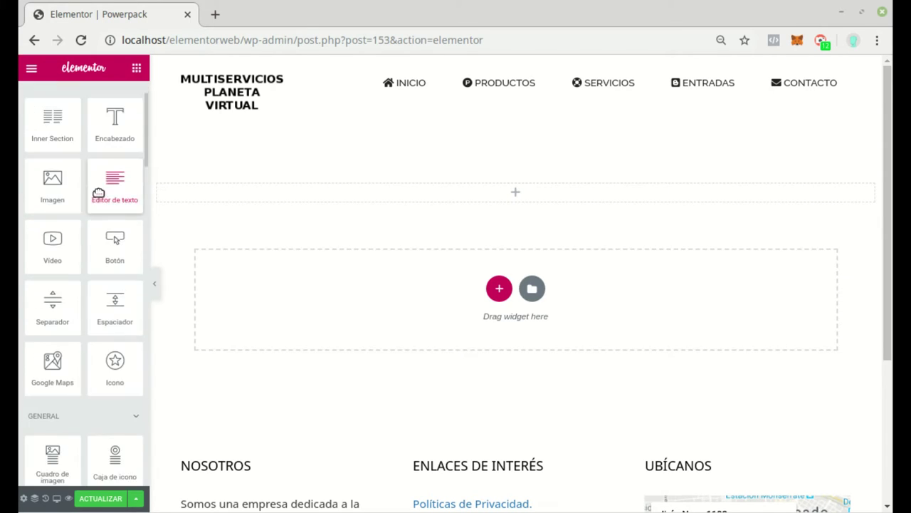
{"action": "scroll", "coordinate": [79, 255], "scroll_direction": "down", "scroll_amount": 8}
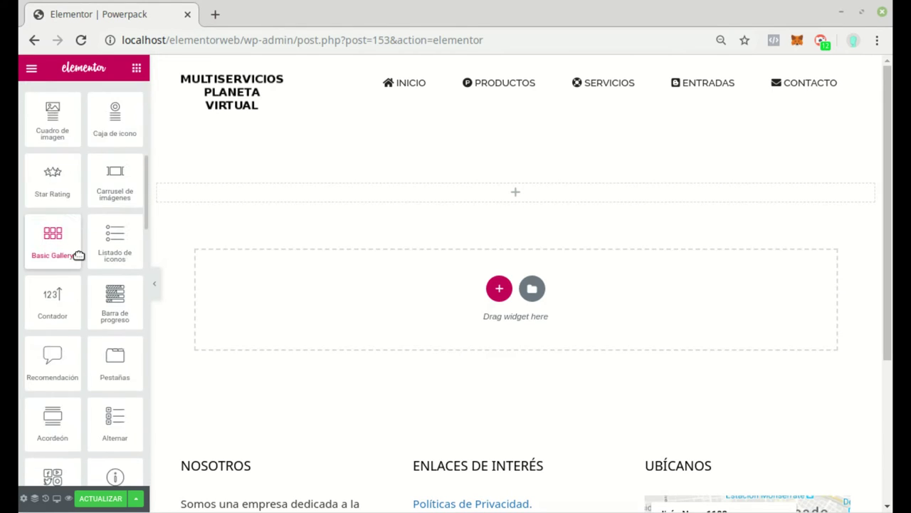
{"action": "scroll", "coordinate": [82, 258], "scroll_direction": "down", "scroll_amount": 1}
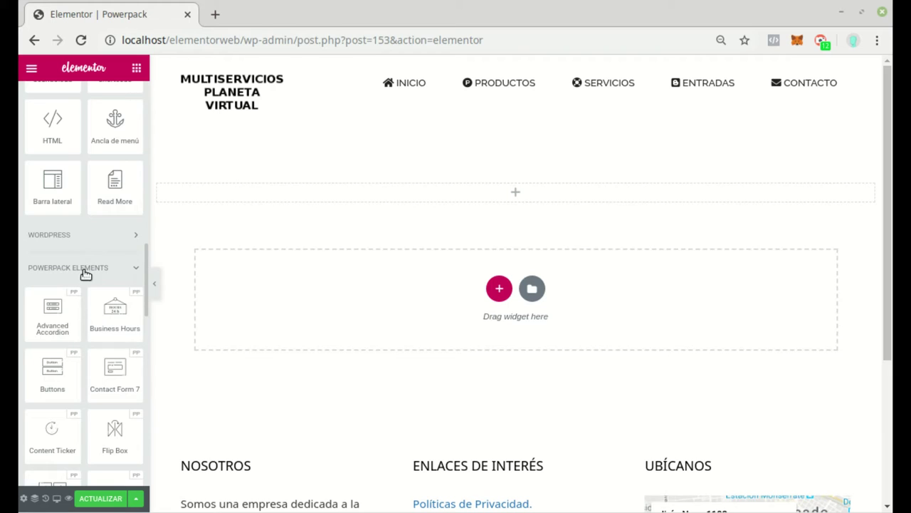
{"action": "scroll", "coordinate": [115, 292], "scroll_direction": "down", "scroll_amount": 4}
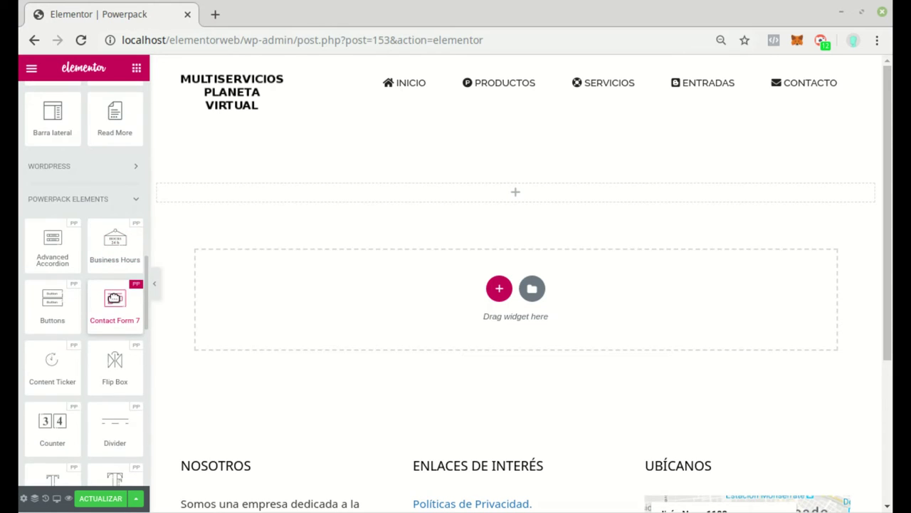
{"action": "scroll", "coordinate": [114, 296], "scroll_direction": "up", "scroll_amount": 2}
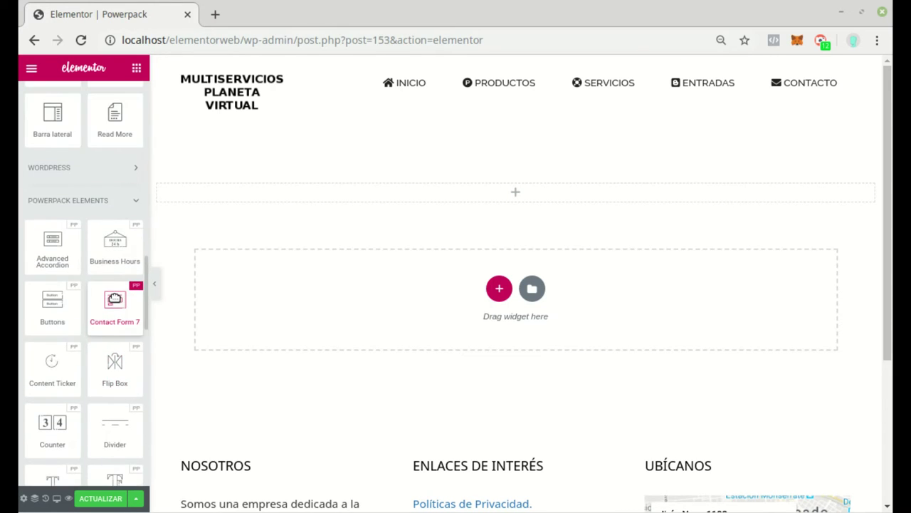
{"action": "left_click_drag", "start_coordinate": [52, 249], "coordinate": [518, 201]}
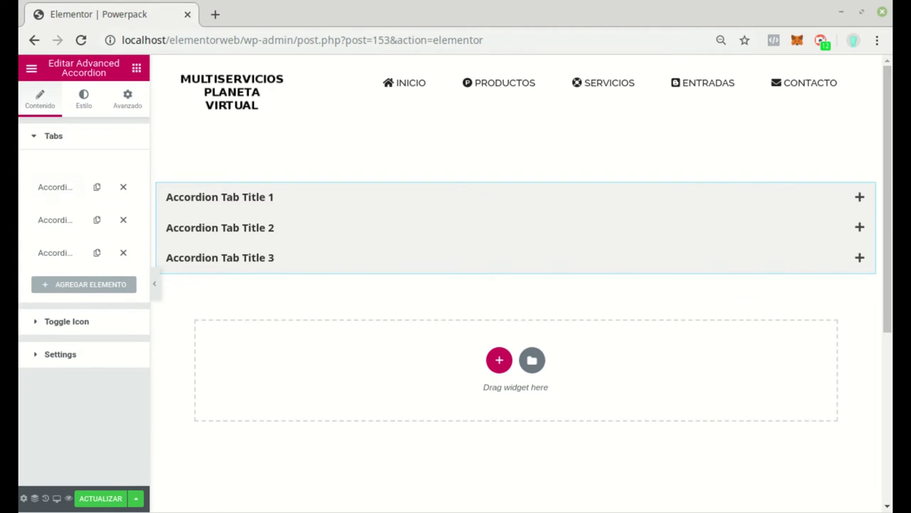
Step: Enable SVG uploads from the first accordion tab's icon setting and leave the media library without choosing a file
{"action": "left_click", "coordinate": [54, 187]}
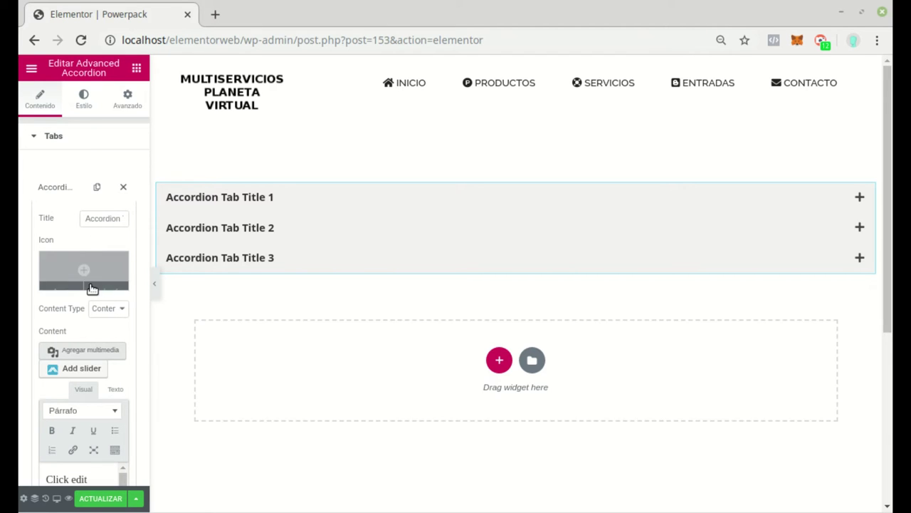
{"action": "left_click", "coordinate": [84, 272]}
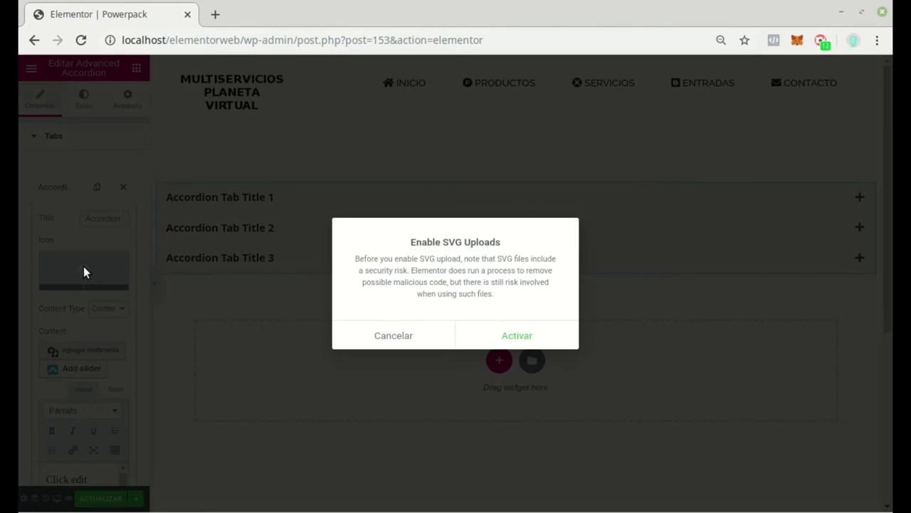
{"action": "left_click", "coordinate": [534, 335]}
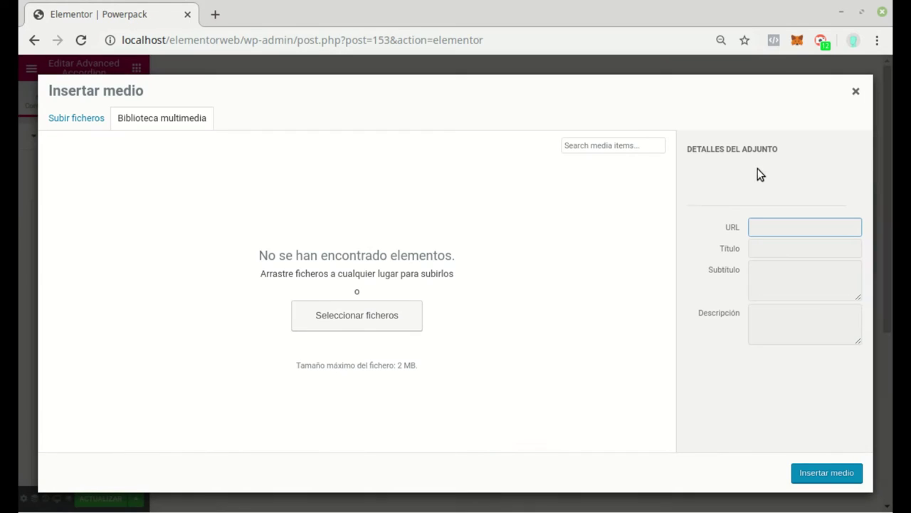
{"action": "left_click", "coordinate": [856, 91]}
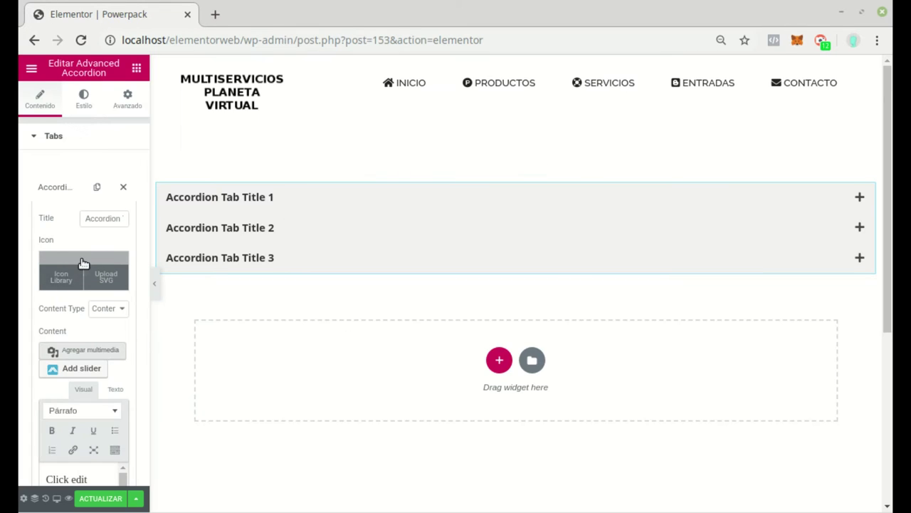
Step: Give the first accordion tab the address card icon from the Icon Library
{"action": "left_click", "coordinate": [84, 260]}
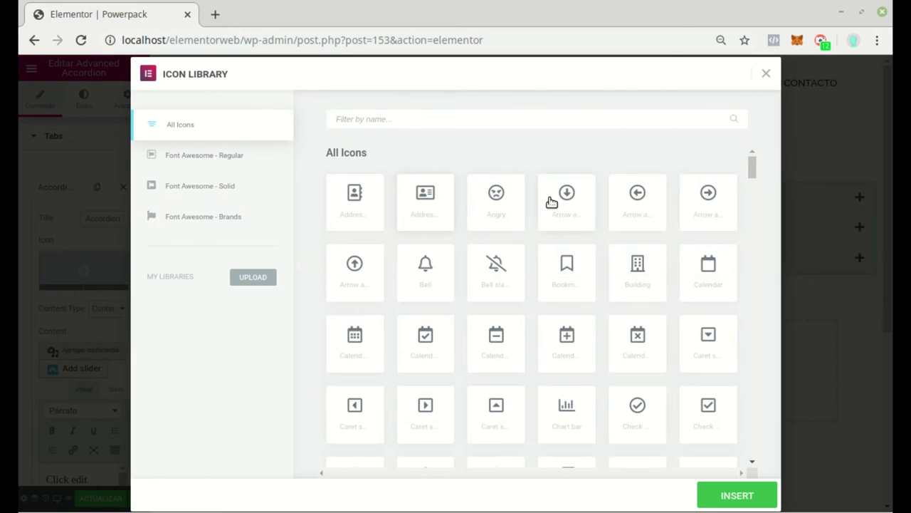
{"action": "left_click", "coordinate": [417, 200]}
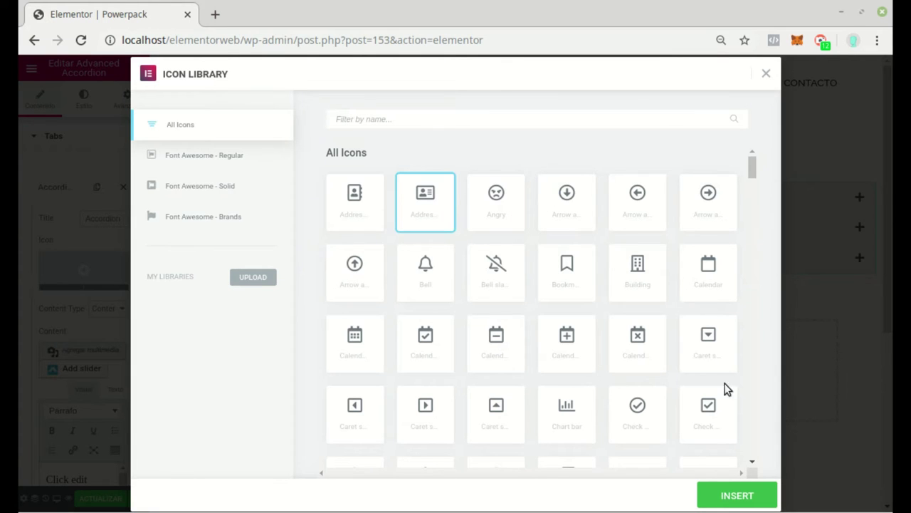
{"action": "left_click", "coordinate": [732, 492]}
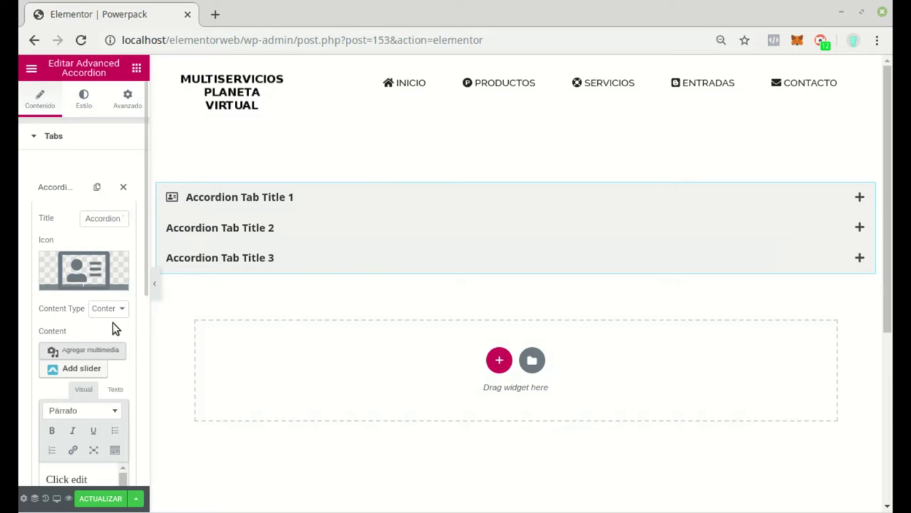
Step: Change the first accordion tab's title to "Producto 1"
{"action": "left_click", "coordinate": [47, 219]}
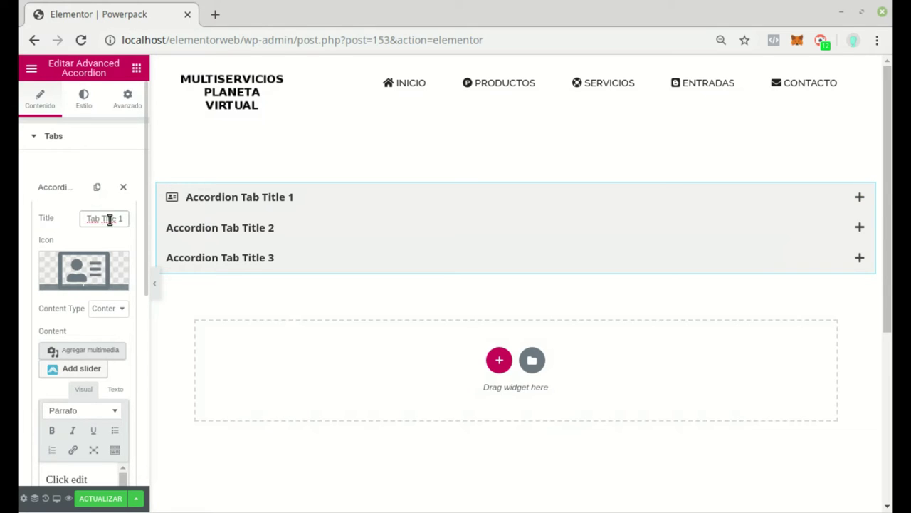
{"action": "left_click_drag", "start_coordinate": [117, 221], "coordinate": [57, 223]}
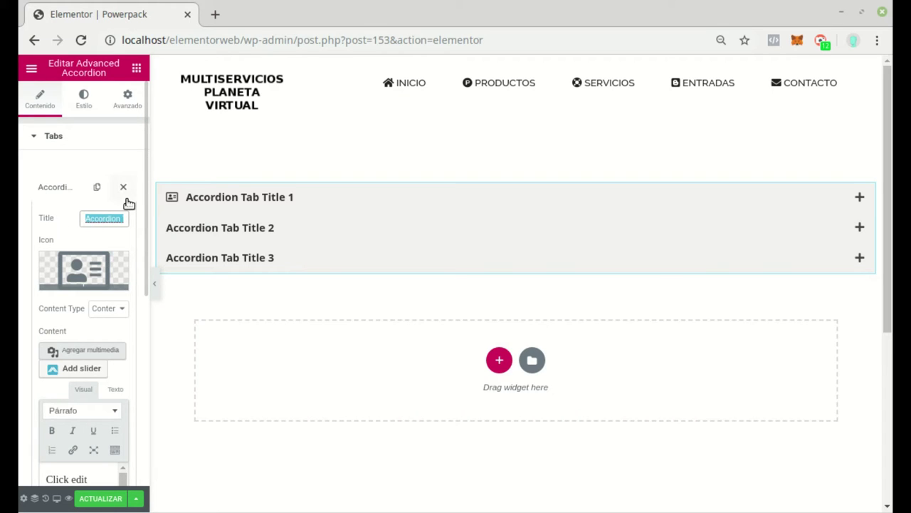
{"action": "type", "text": "Pro"}
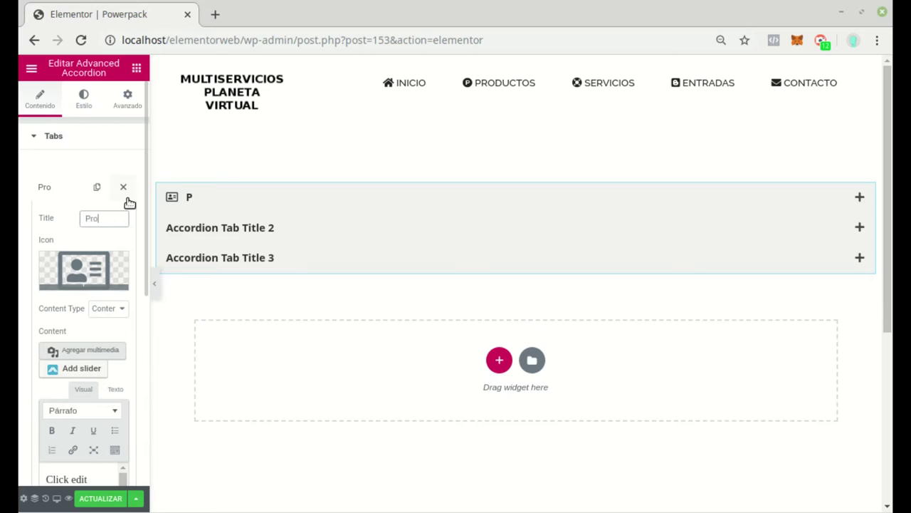
{"action": "type", "text": "ducto1"}
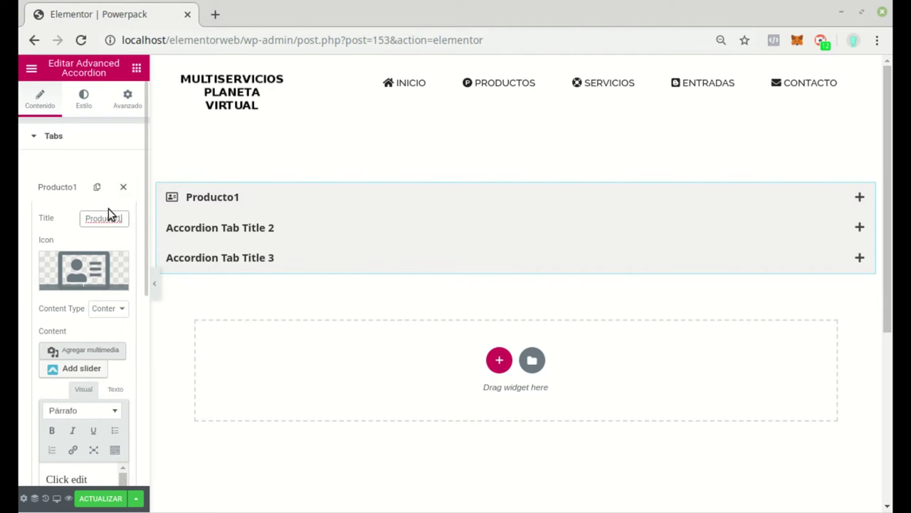
{"action": "left_click", "coordinate": [119, 220]}
Step: Select part of the Producto 1 content text and slightly widen the editing panel
{"action": "scroll", "coordinate": [104, 252], "scroll_direction": "down", "scroll_amount": 1}
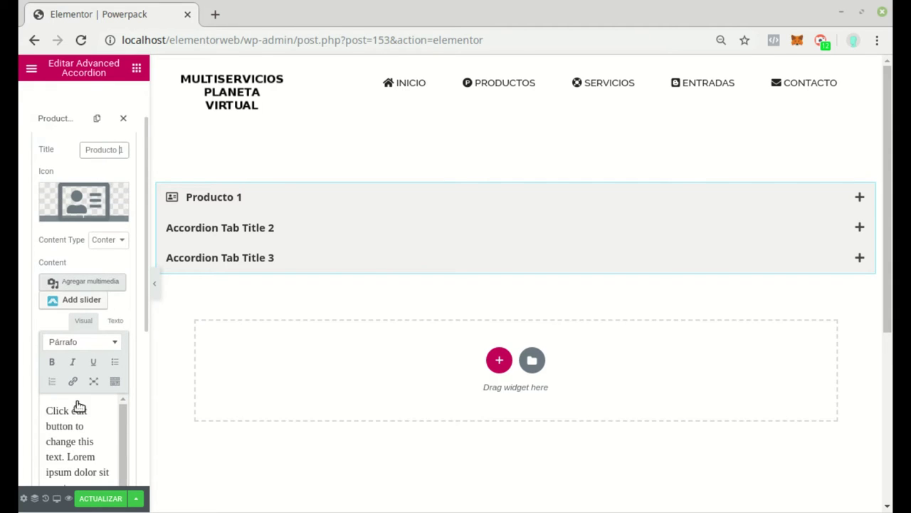
{"action": "scroll", "coordinate": [75, 398], "scroll_direction": "down", "scroll_amount": 1}
{"action": "scroll", "coordinate": [68, 415], "scroll_direction": "up", "scroll_amount": 1}
{"action": "left_click_drag", "start_coordinate": [43, 410], "coordinate": [101, 445]}
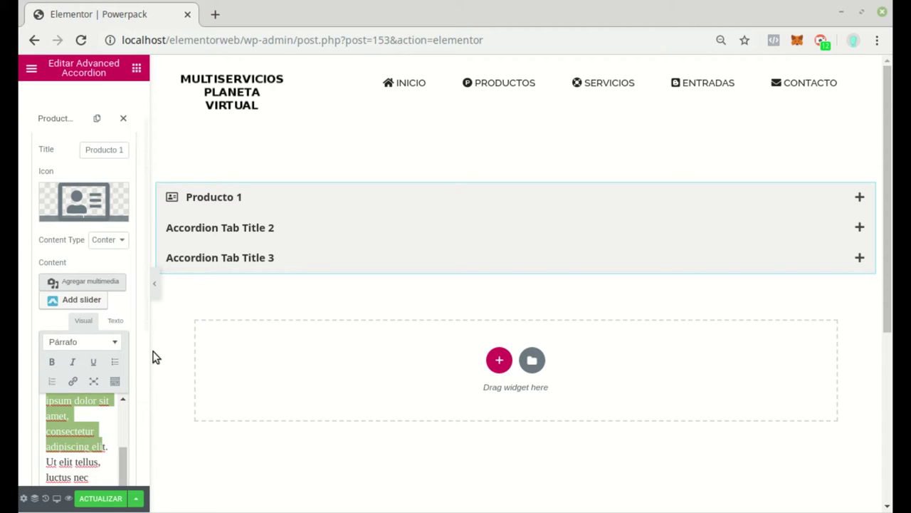
{"action": "left_click_drag", "start_coordinate": [148, 315], "coordinate": [157, 314]}
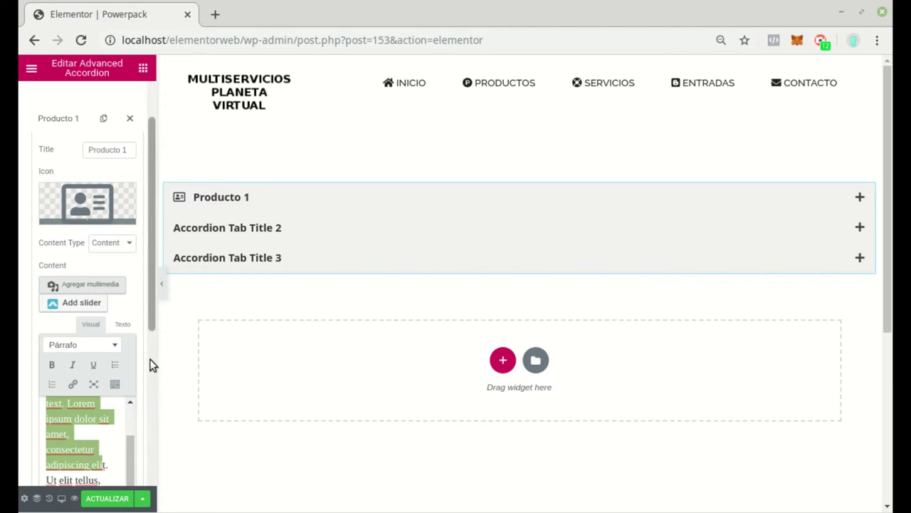
Step: Expand Producto 1 in the page preview and examine its placeholder text and the tab's content settings
{"action": "left_click", "coordinate": [860, 202]}
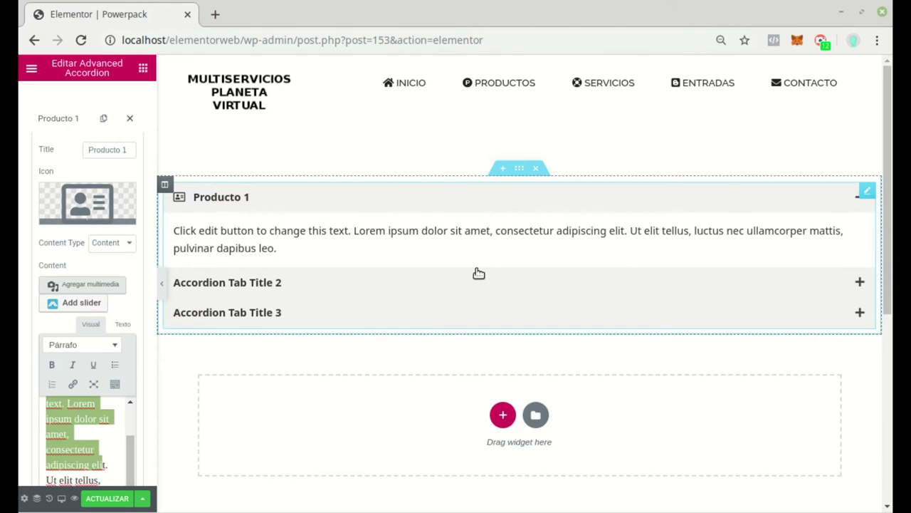
{"action": "triple_click", "coordinate": [285, 248]}
{"action": "left_click", "coordinate": [277, 239]}
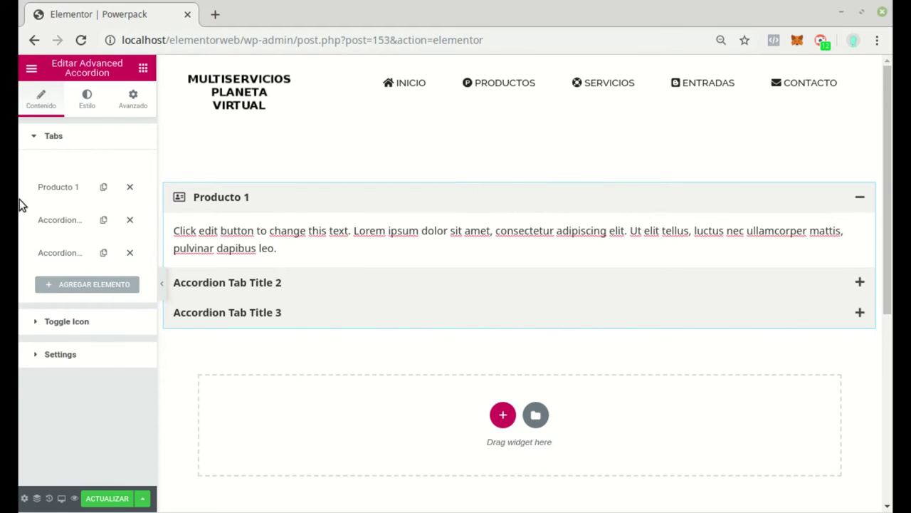
{"action": "left_click", "coordinate": [45, 190]}
{"action": "scroll", "coordinate": [123, 377], "scroll_direction": "down", "scroll_amount": 1}
{"action": "scroll", "coordinate": [114, 388], "scroll_direction": "down", "scroll_amount": 3}
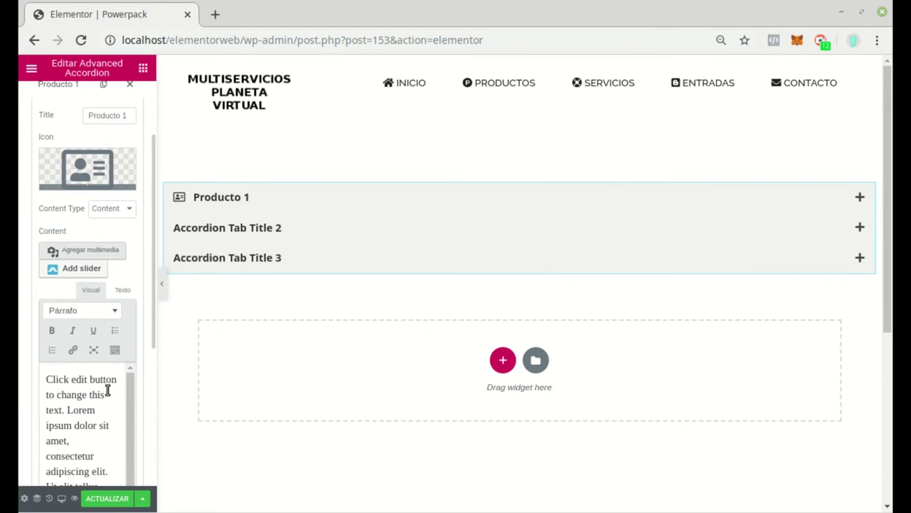
{"action": "scroll", "coordinate": [96, 427], "scroll_direction": "up", "scroll_amount": 3}
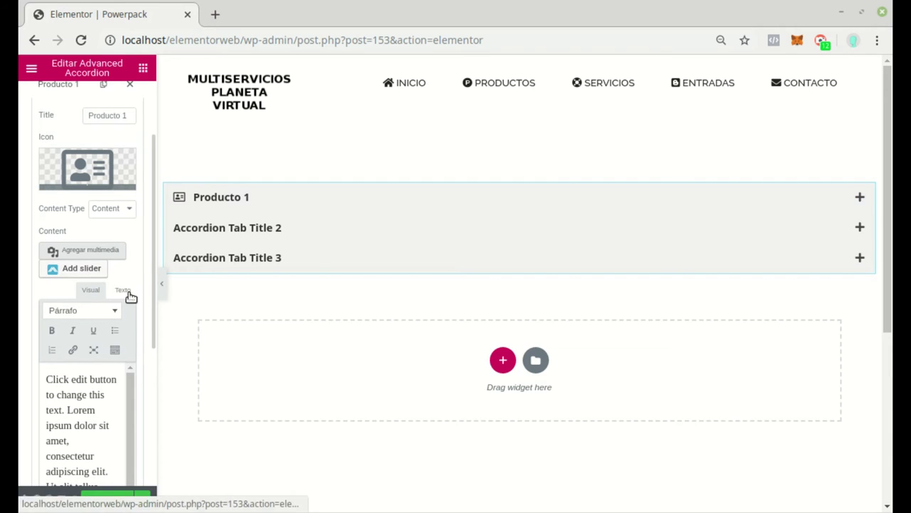
{"action": "scroll", "coordinate": [77, 272], "scroll_direction": "up", "scroll_amount": 1}
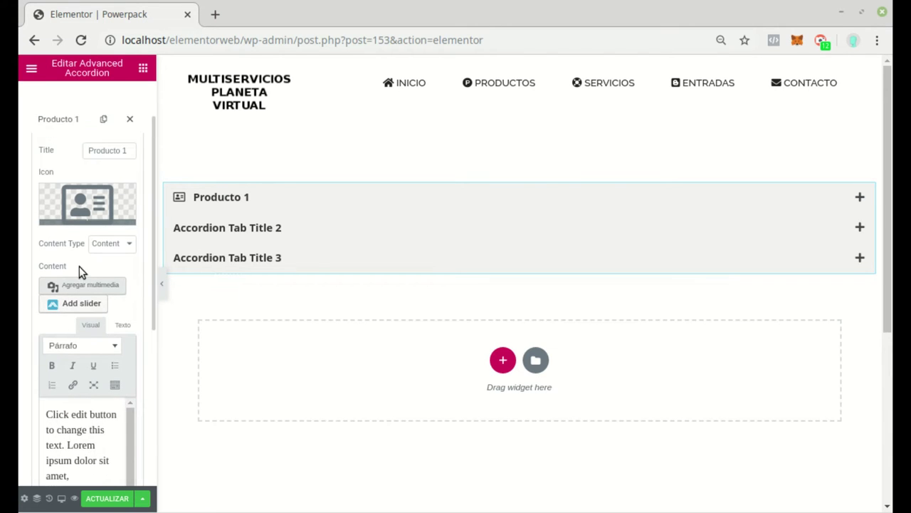
{"action": "scroll", "coordinate": [107, 263], "scroll_direction": "up", "scroll_amount": 2}
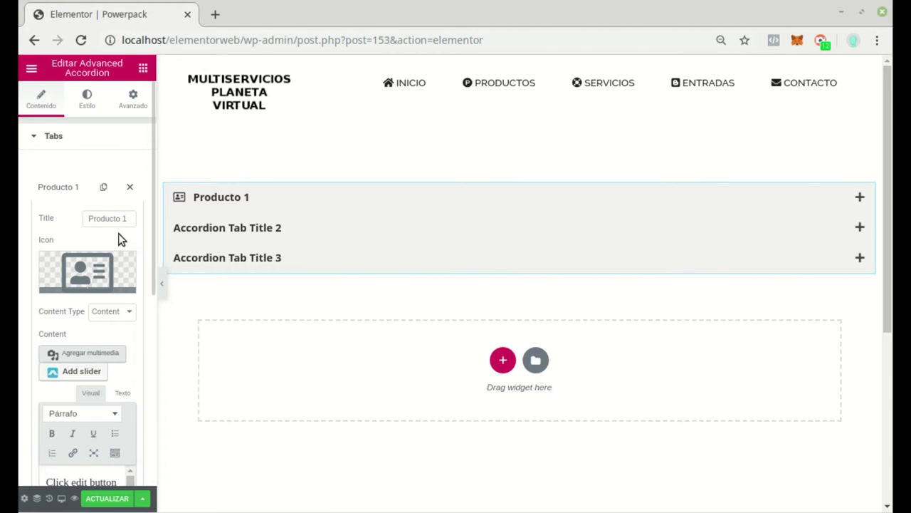
Step: Style the accordion items with a spacing of 17 and the Doble border type
{"action": "left_click", "coordinate": [88, 99]}
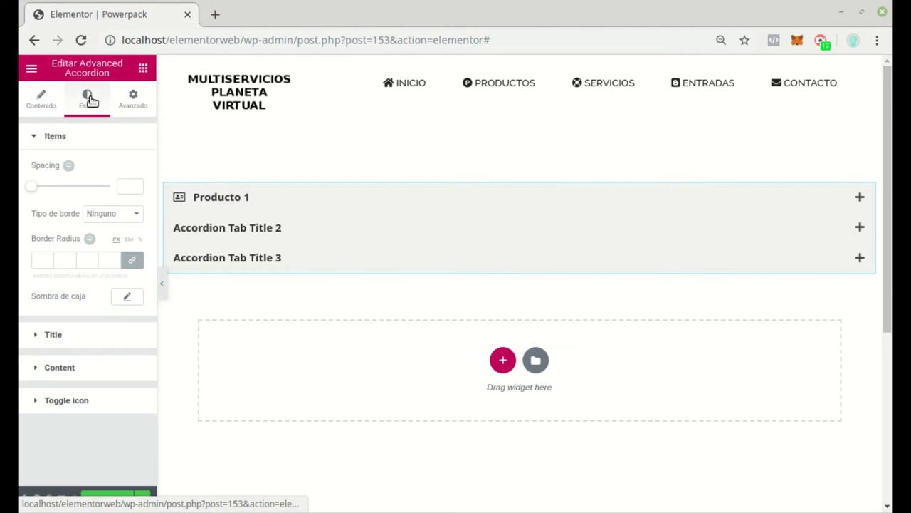
{"action": "left_click_drag", "start_coordinate": [32, 191], "coordinate": [36, 190]}
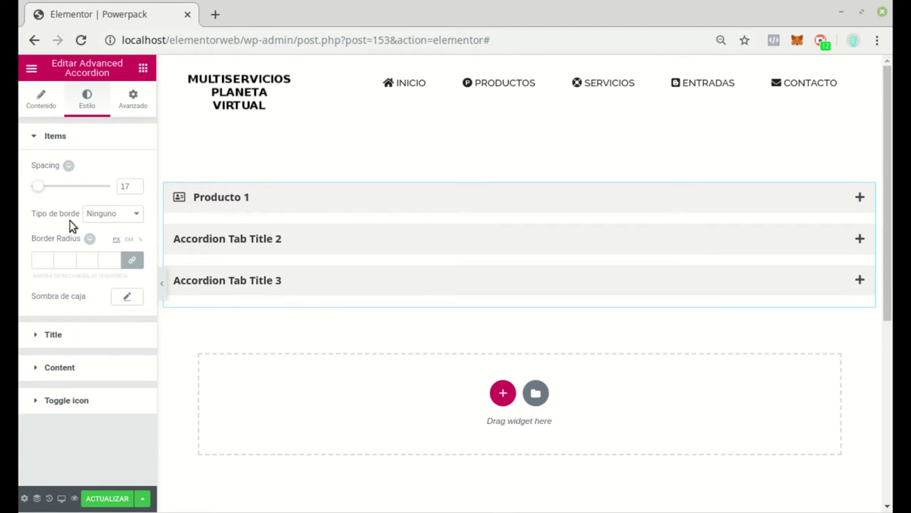
{"action": "left_click", "coordinate": [140, 219]}
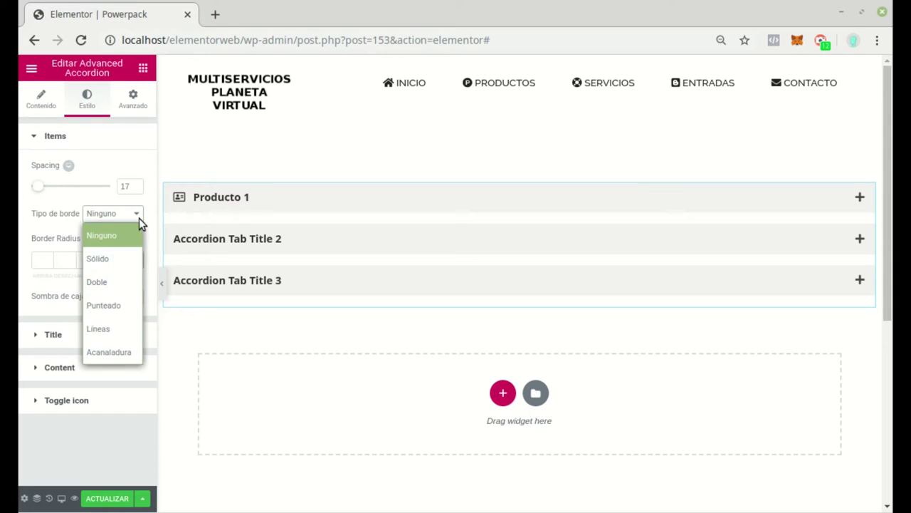
{"action": "left_click", "coordinate": [104, 279]}
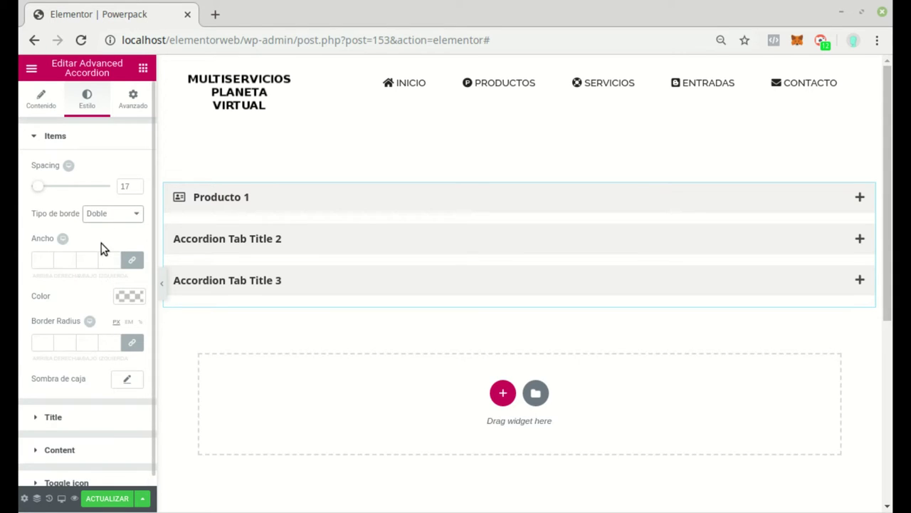
{"action": "scroll", "coordinate": [99, 247], "scroll_direction": "down", "scroll_amount": 1}
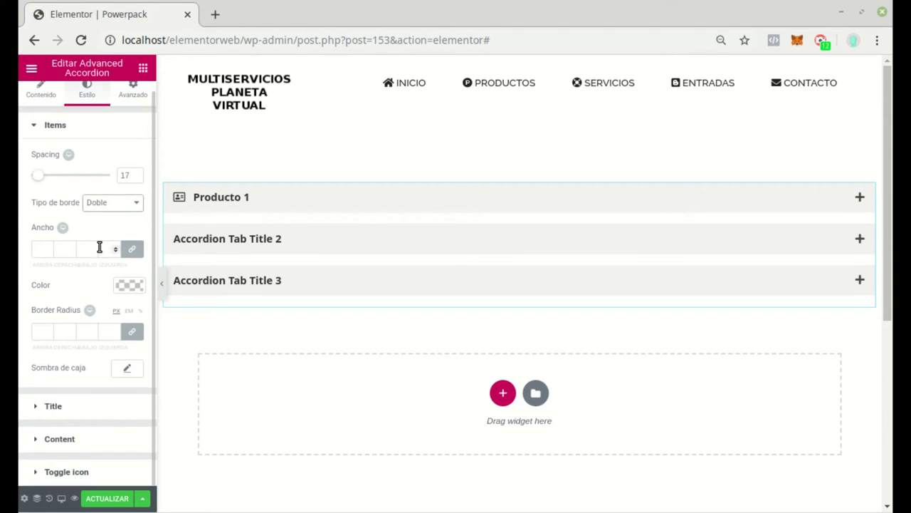
Step: Set the accordion titles' normal text color to dark blue
{"action": "left_click", "coordinate": [50, 408]}
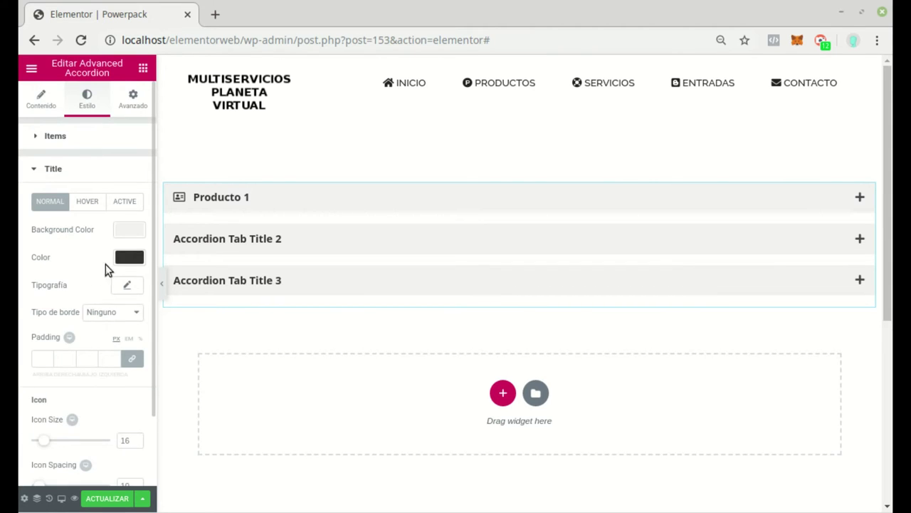
{"action": "left_click", "coordinate": [121, 261]}
{"action": "left_click", "coordinate": [68, 403]}
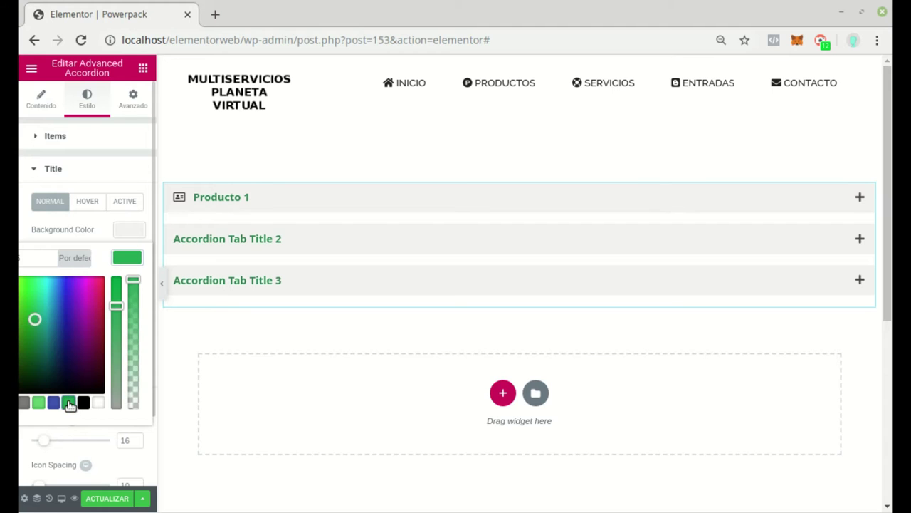
{"action": "left_click_drag", "start_coordinate": [34, 319], "coordinate": [58, 332]}
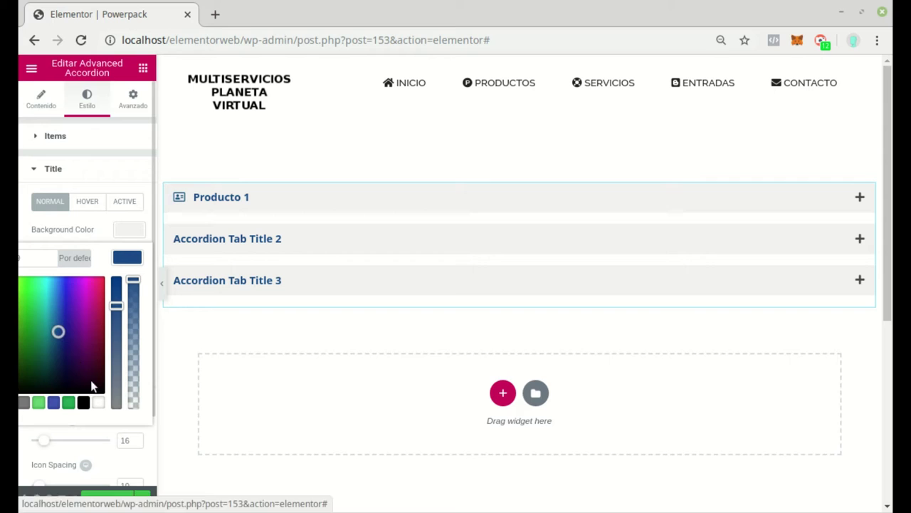
{"action": "left_click", "coordinate": [37, 174]}
{"action": "left_click", "coordinate": [38, 175]}
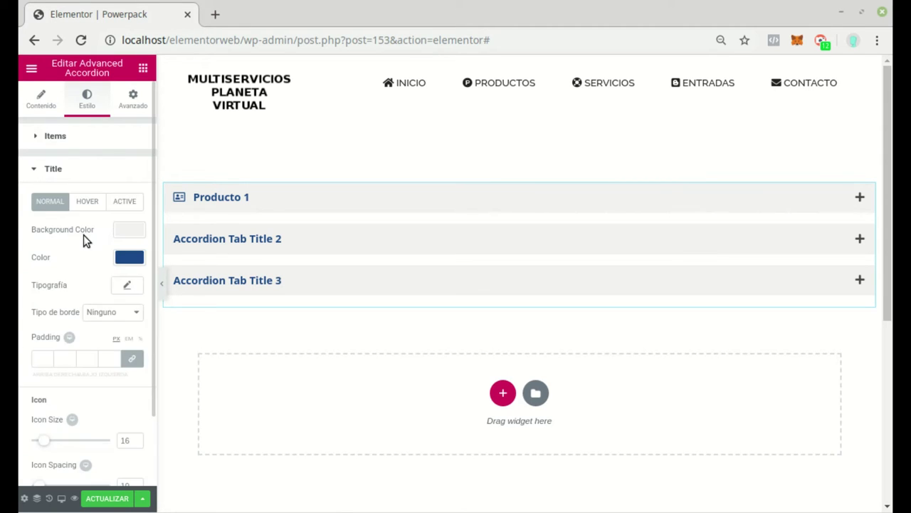
Step: Adjust the accordion titles' typography with a slightly larger font size, weight 500 and uppercase transformation
{"action": "scroll", "coordinate": [83, 243], "scroll_direction": "down", "scroll_amount": 1}
{"action": "left_click", "coordinate": [126, 217]}
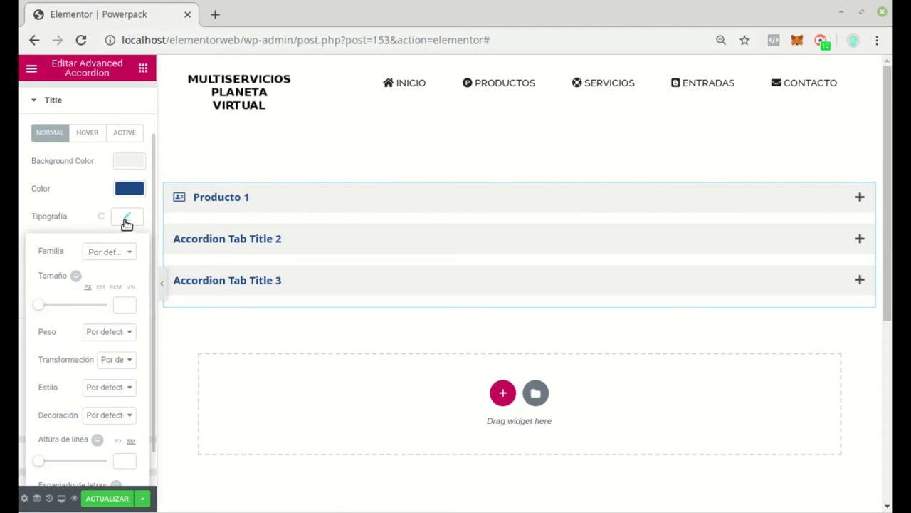
{"action": "left_click_drag", "start_coordinate": [37, 309], "coordinate": [45, 309]}
{"action": "left_click", "coordinate": [130, 333]}
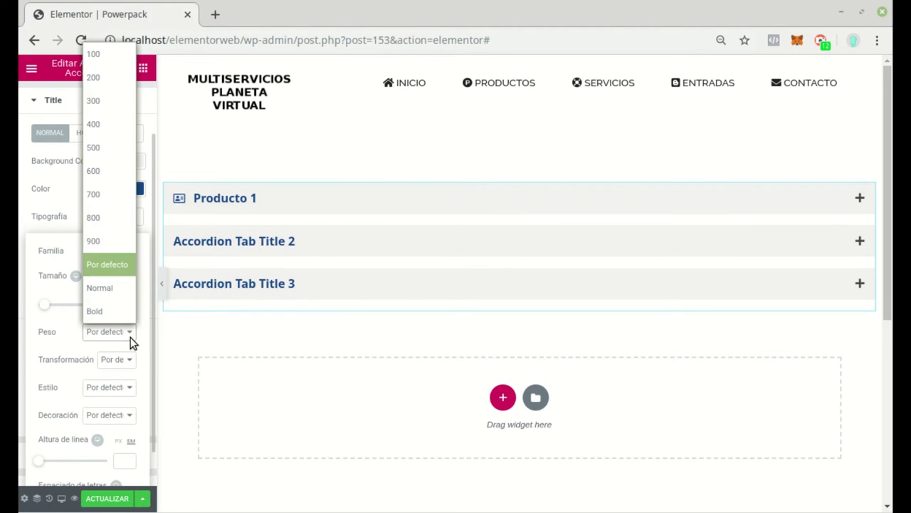
{"action": "left_click", "coordinate": [98, 156]}
{"action": "left_click", "coordinate": [129, 332]}
{"action": "left_click", "coordinate": [130, 333]}
{"action": "left_click", "coordinate": [129, 362]}
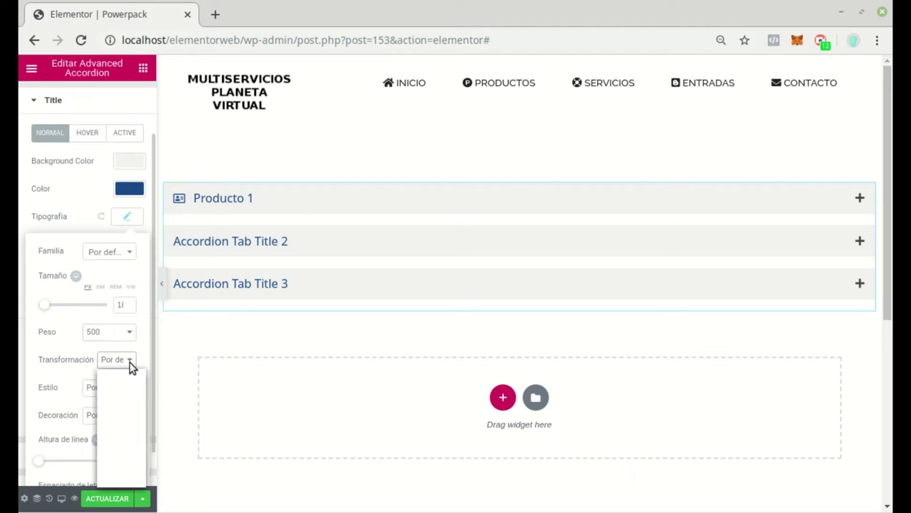
{"action": "left_click", "coordinate": [119, 411]}
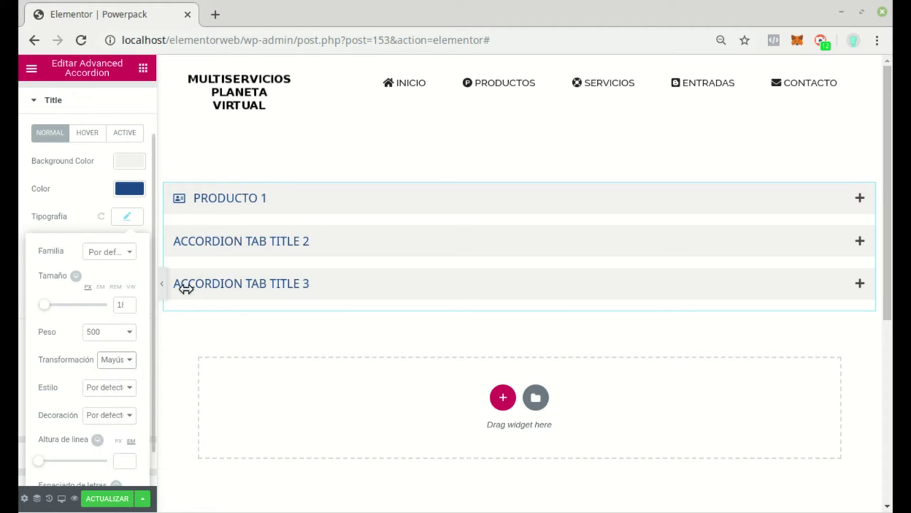
Step: Expand Producto 1 in the preview and set the accordion content's text color to gray
{"action": "left_click", "coordinate": [33, 102]}
{"action": "left_click", "coordinate": [60, 204]}
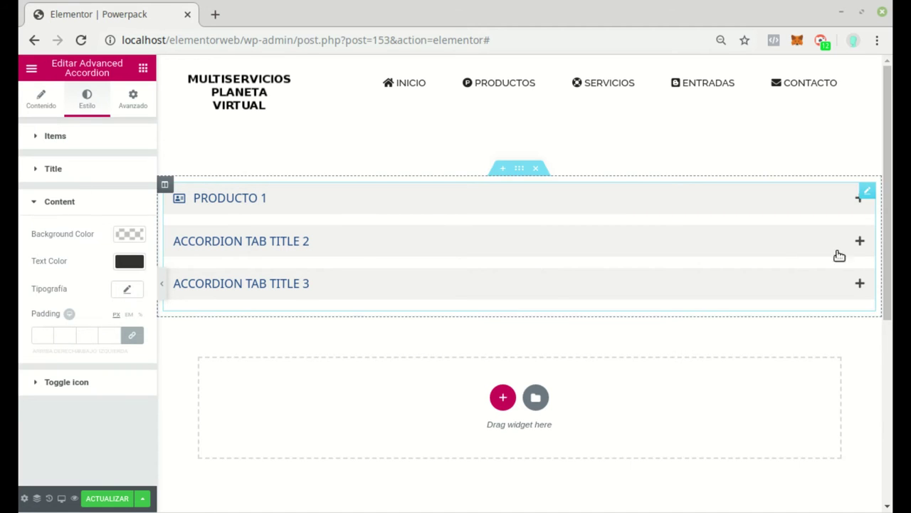
{"action": "left_click", "coordinate": [860, 204]}
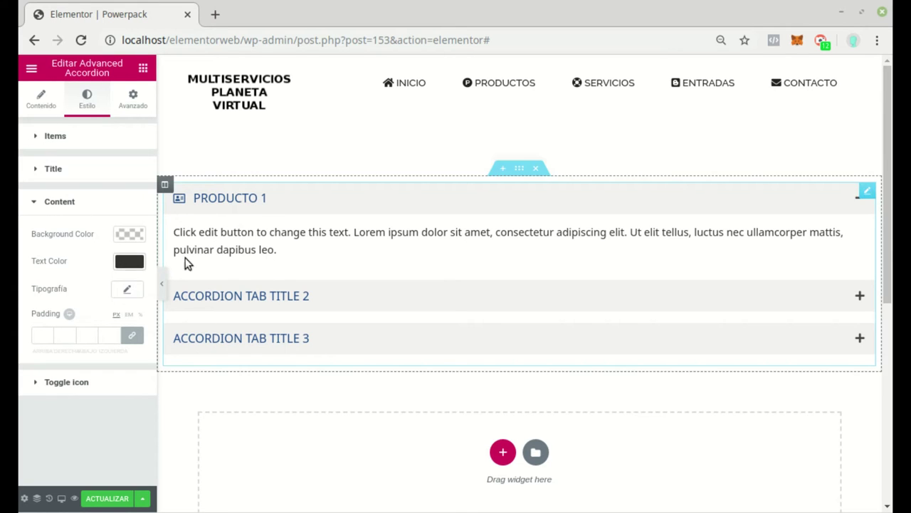
{"action": "left_click", "coordinate": [129, 261]}
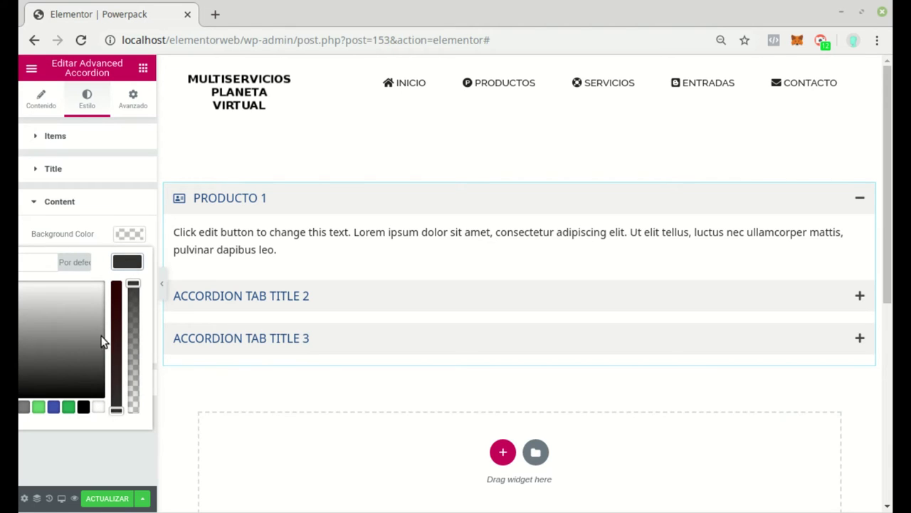
{"action": "left_click", "coordinate": [53, 406]}
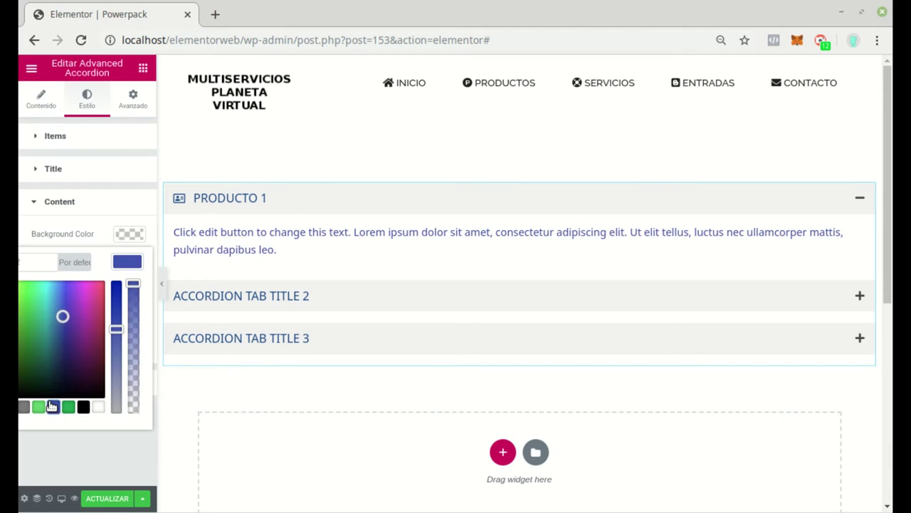
{"action": "left_click", "coordinate": [24, 407]}
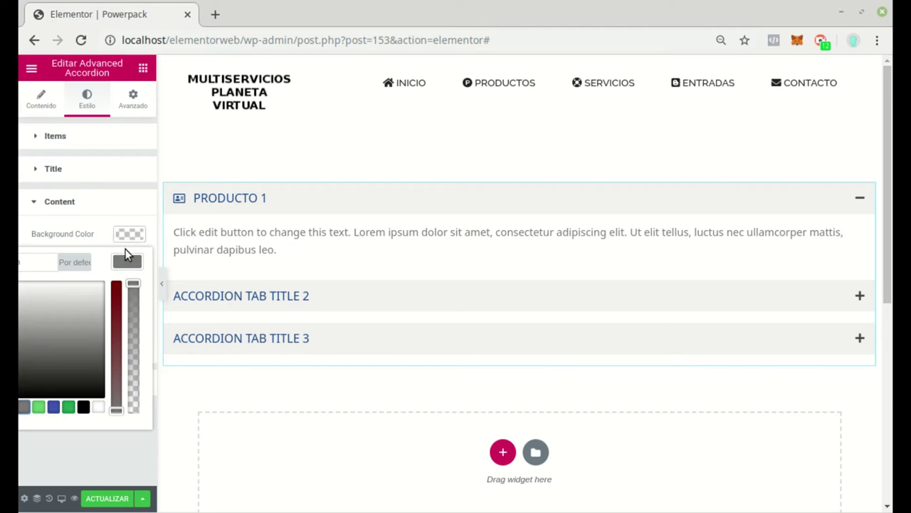
{"action": "left_click", "coordinate": [127, 261]}
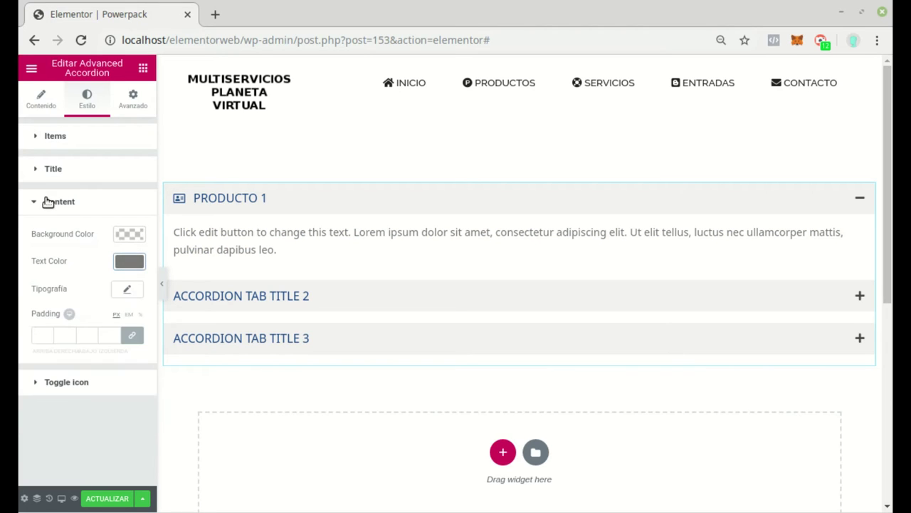
Step: Set the accordion content's typography to the Tahoma family and adjust its font size in PX
{"action": "left_click", "coordinate": [127, 290]}
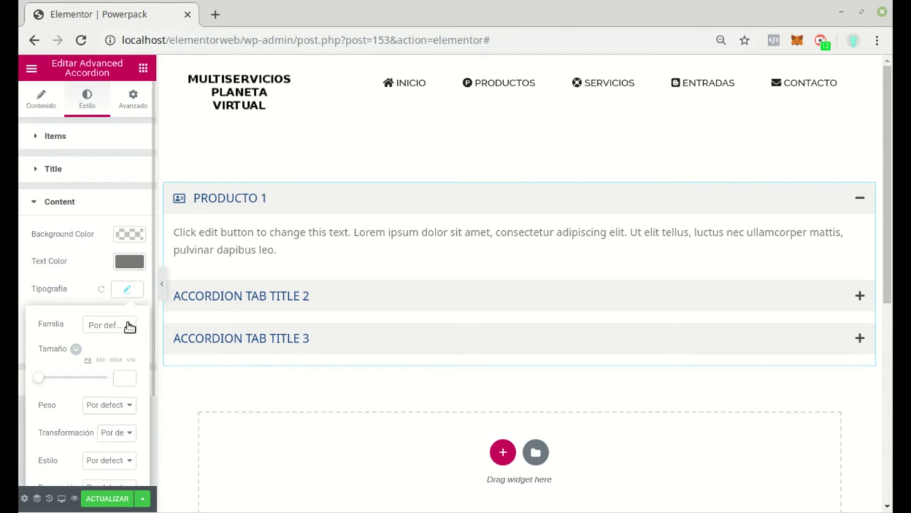
{"action": "left_click", "coordinate": [160, 311]}
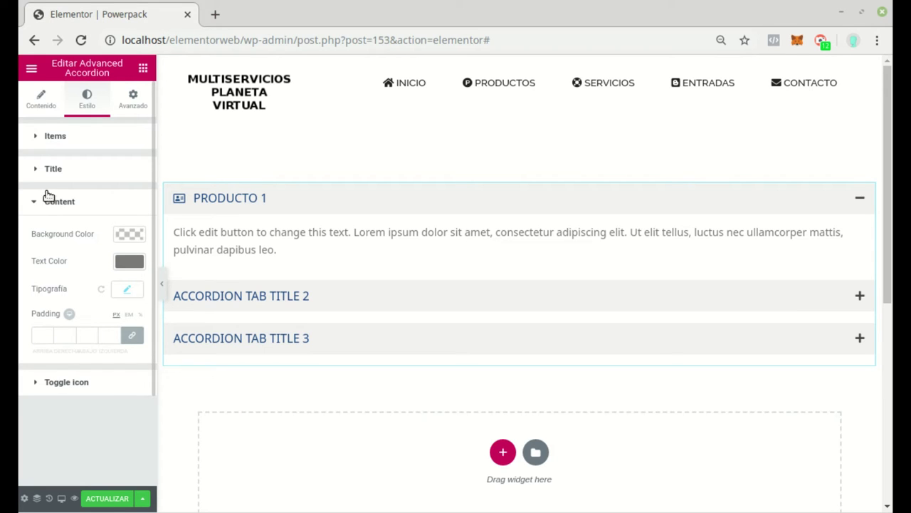
{"action": "left_click", "coordinate": [128, 292]}
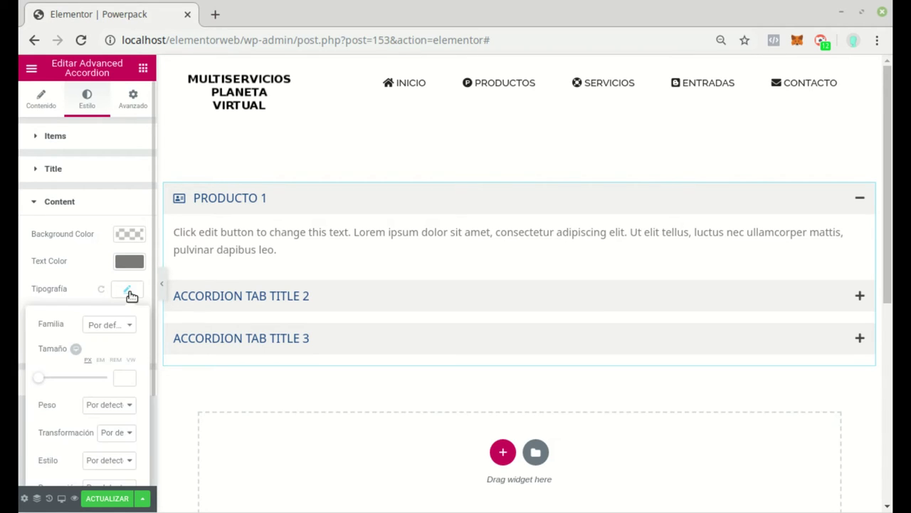
{"action": "left_click", "coordinate": [131, 329]}
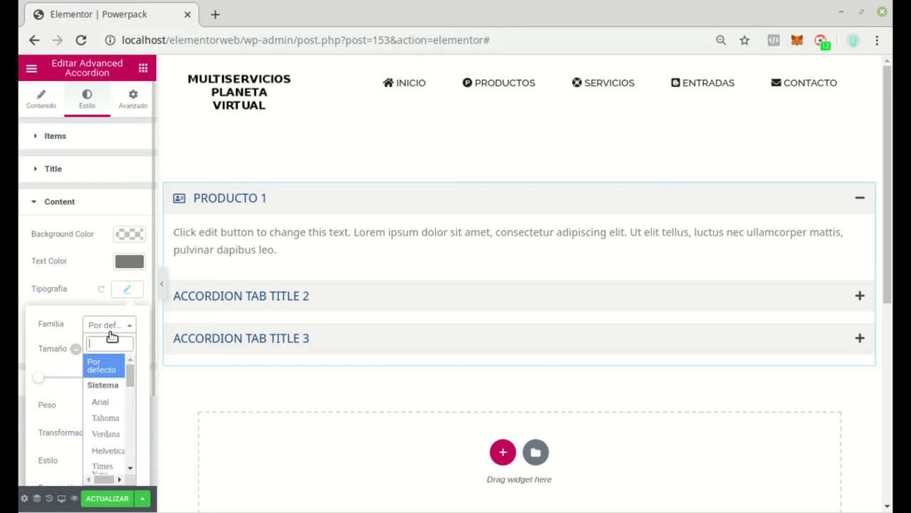
{"action": "left_click", "coordinate": [102, 415]}
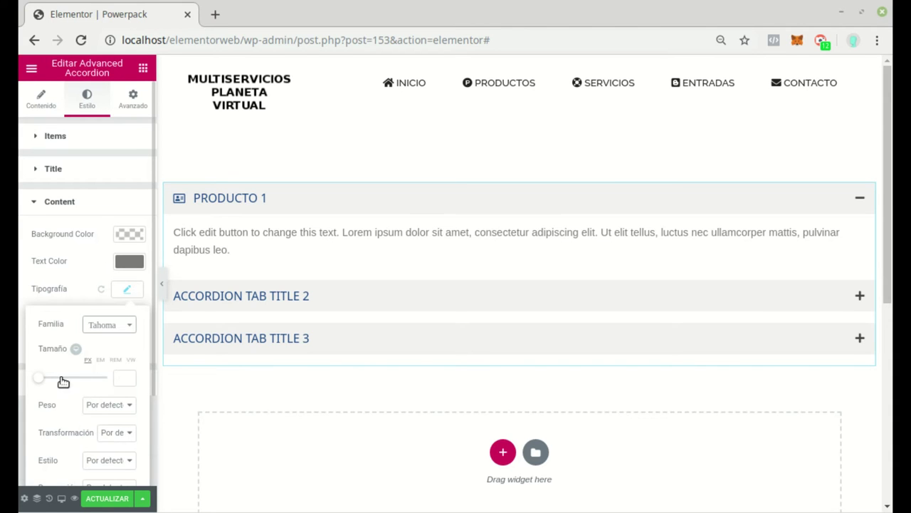
{"action": "left_click_drag", "start_coordinate": [37, 378], "coordinate": [45, 380]}
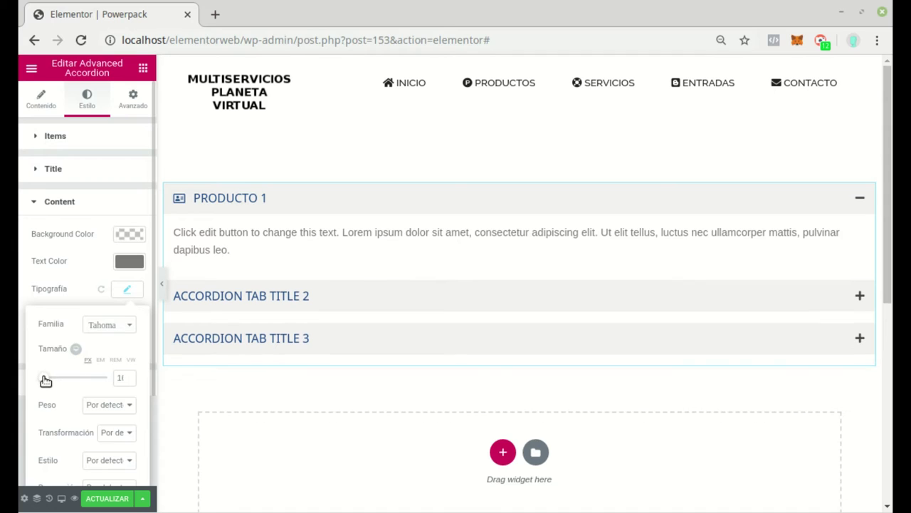
{"action": "left_click", "coordinate": [69, 302]}
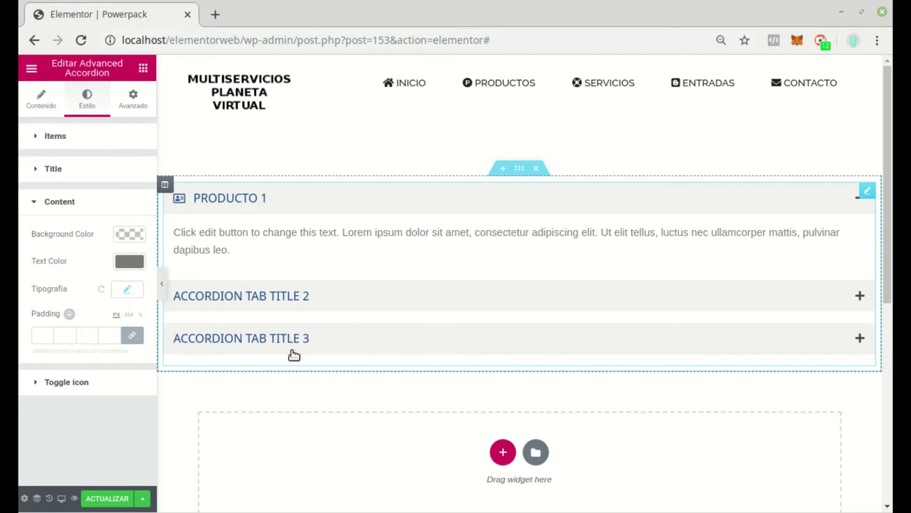
Step: Add a single-column section below the accordion and place an Espaciador widget in it
{"action": "left_click", "coordinate": [502, 453]}
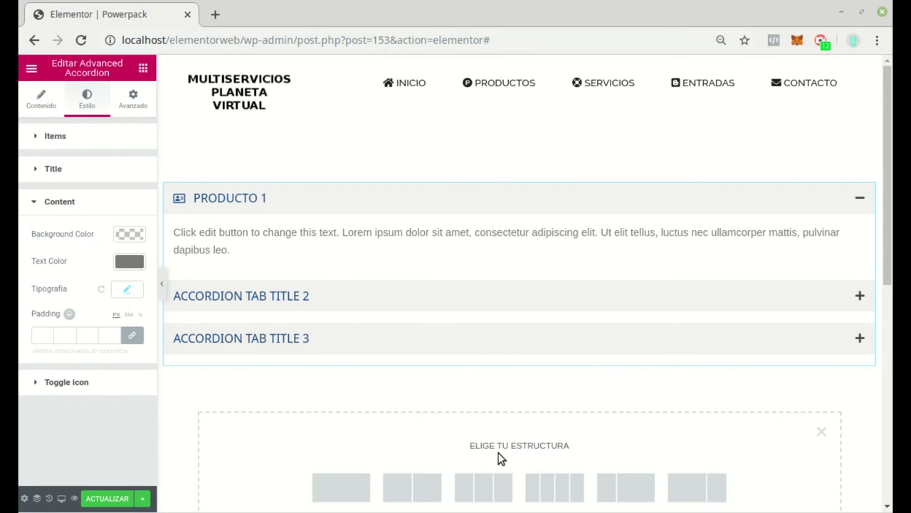
{"action": "left_click", "coordinate": [324, 491]}
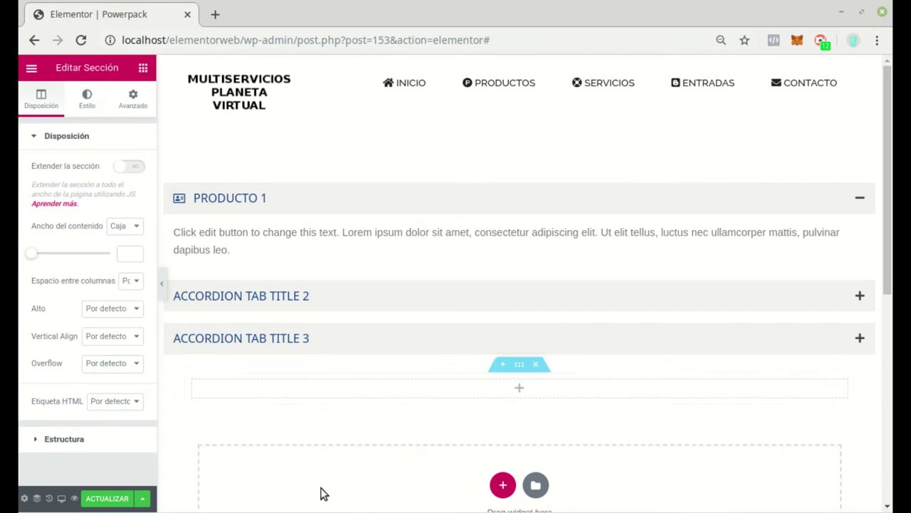
{"action": "left_click", "coordinate": [524, 388]}
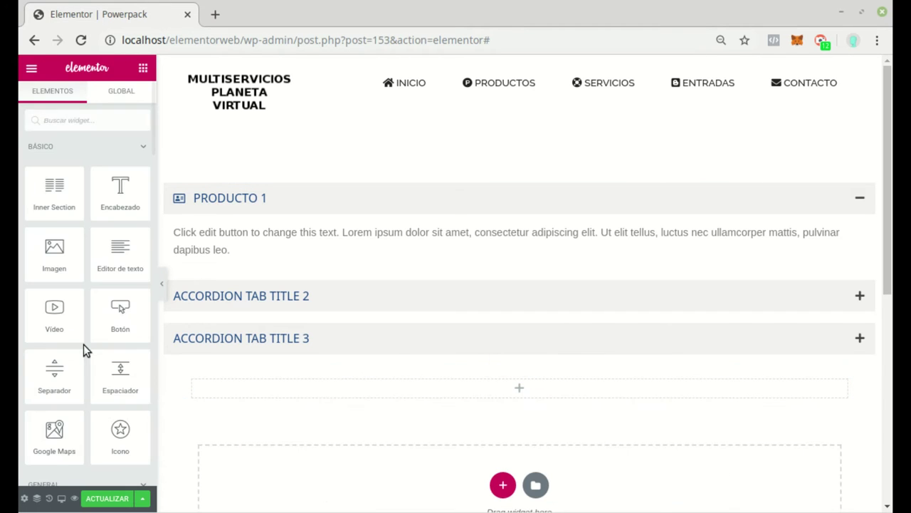
{"action": "left_click_drag", "start_coordinate": [124, 375], "coordinate": [494, 390]}
{"action": "scroll", "coordinate": [485, 389], "scroll_direction": "down", "scroll_amount": 1}
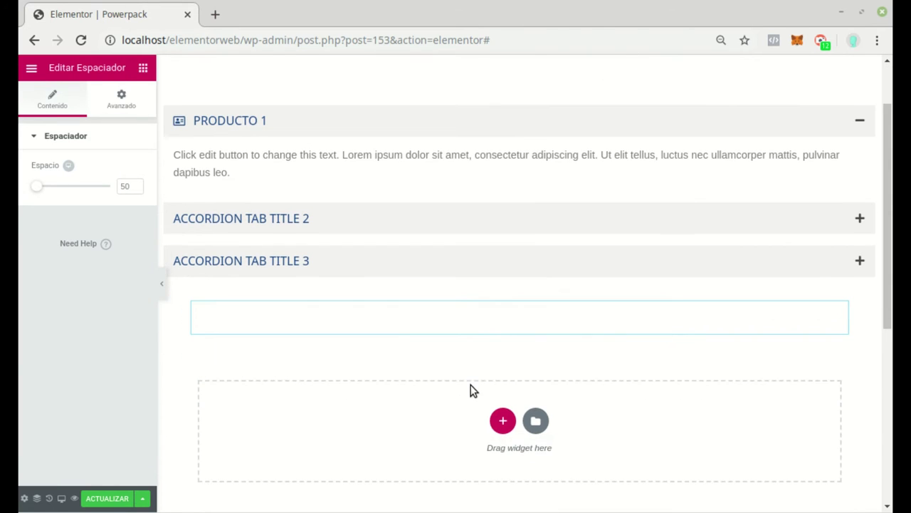
Step: Add another single-column section below the spacer and extend it to the full page width
{"action": "left_click", "coordinate": [503, 419]}
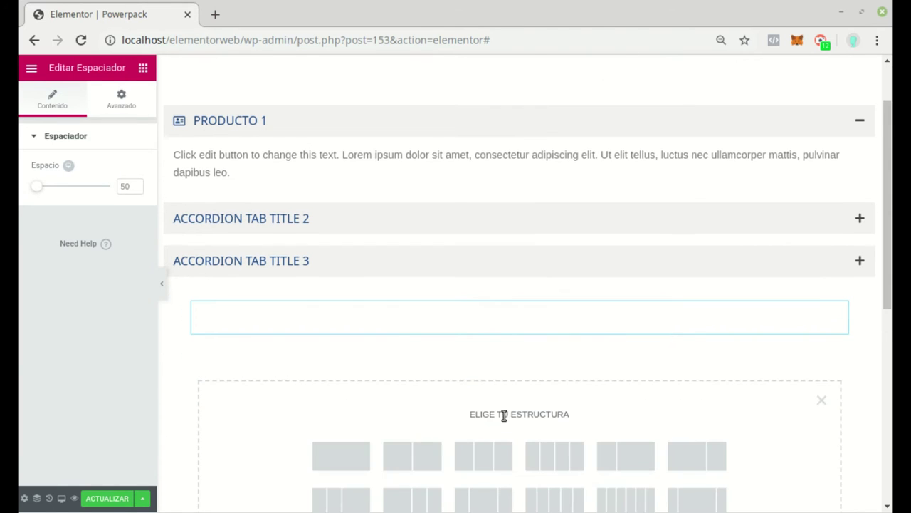
{"action": "left_click", "coordinate": [332, 456]}
{"action": "left_click", "coordinate": [519, 358]}
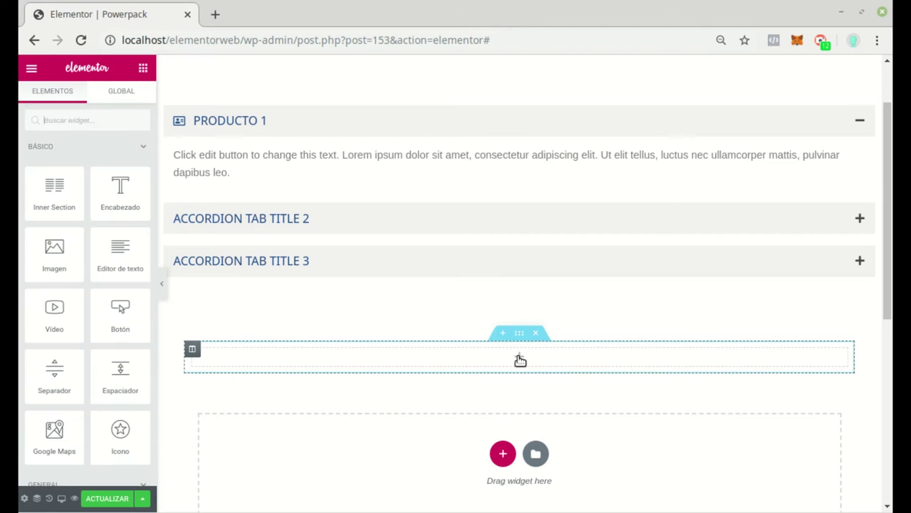
{"action": "left_click", "coordinate": [519, 333]}
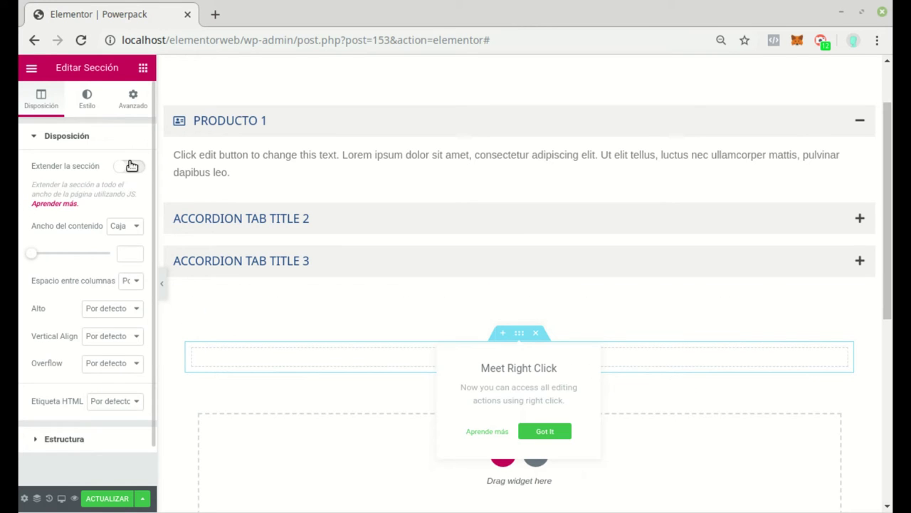
{"action": "left_click", "coordinate": [134, 167]}
Step: Insert the PowerPack Flip Box widget into the empty full-width section
{"action": "left_click", "coordinate": [519, 356]}
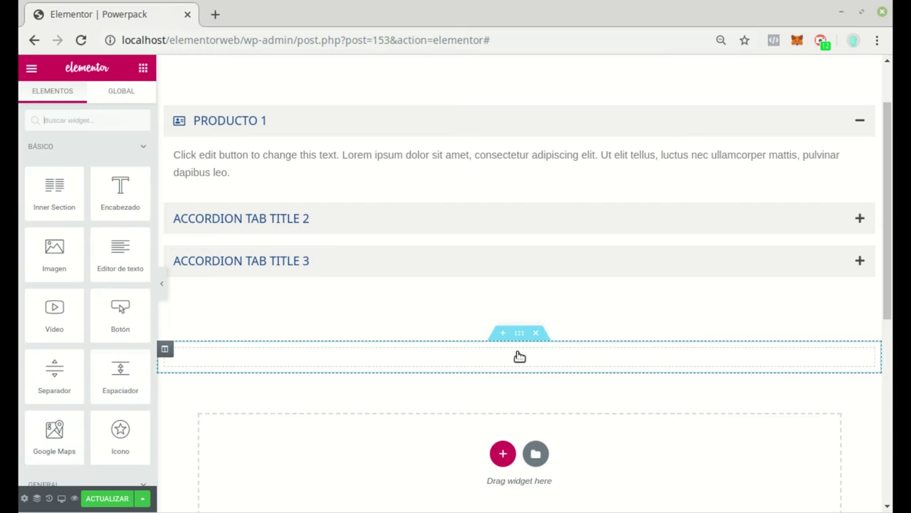
{"action": "scroll", "coordinate": [113, 284], "scroll_direction": "down", "scroll_amount": 9}
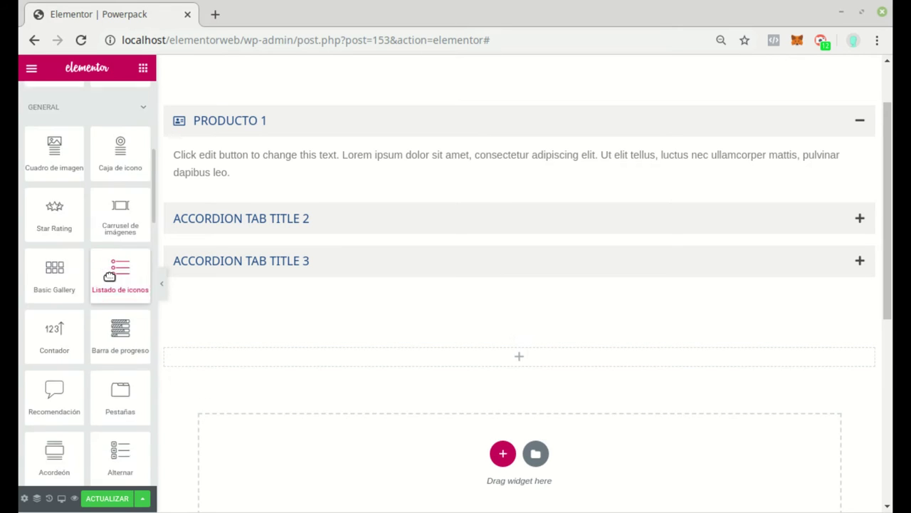
{"action": "scroll", "coordinate": [111, 281], "scroll_direction": "down", "scroll_amount": 4}
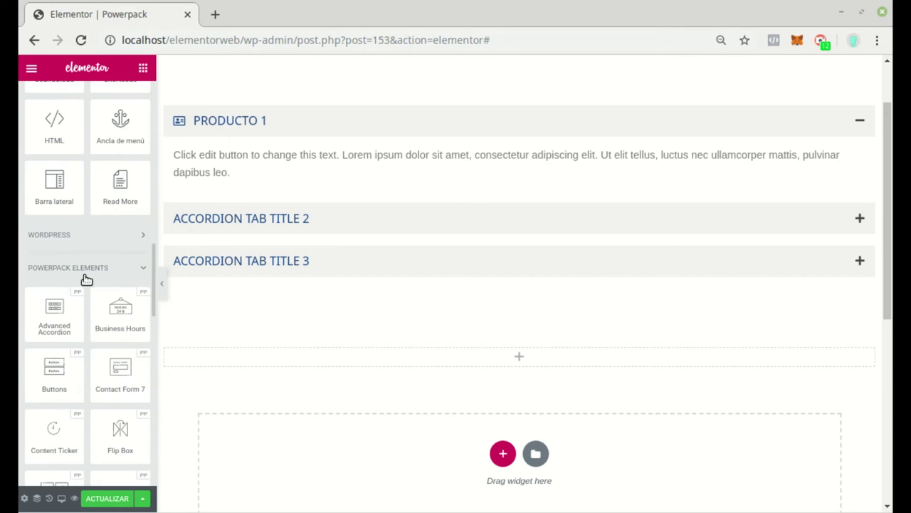
{"action": "scroll", "coordinate": [99, 280], "scroll_direction": "down", "scroll_amount": 1}
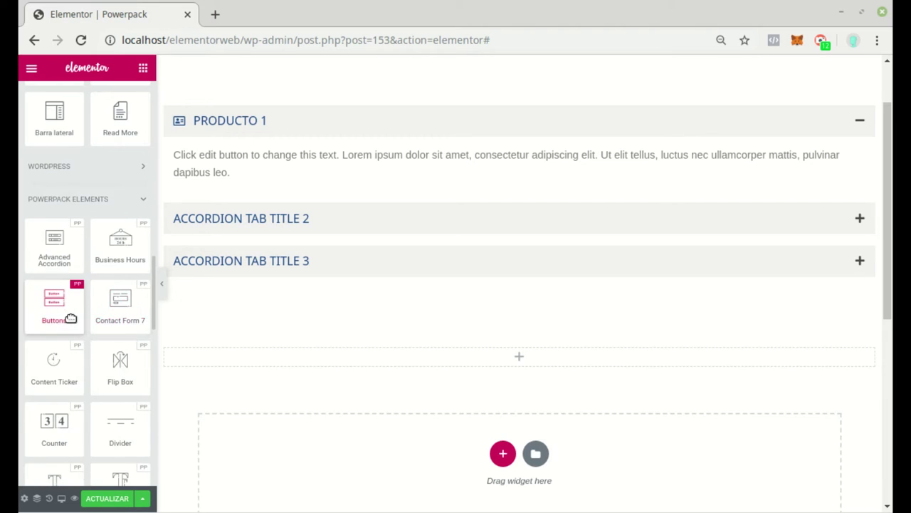
{"action": "scroll", "coordinate": [63, 381], "scroll_direction": "down", "scroll_amount": 2}
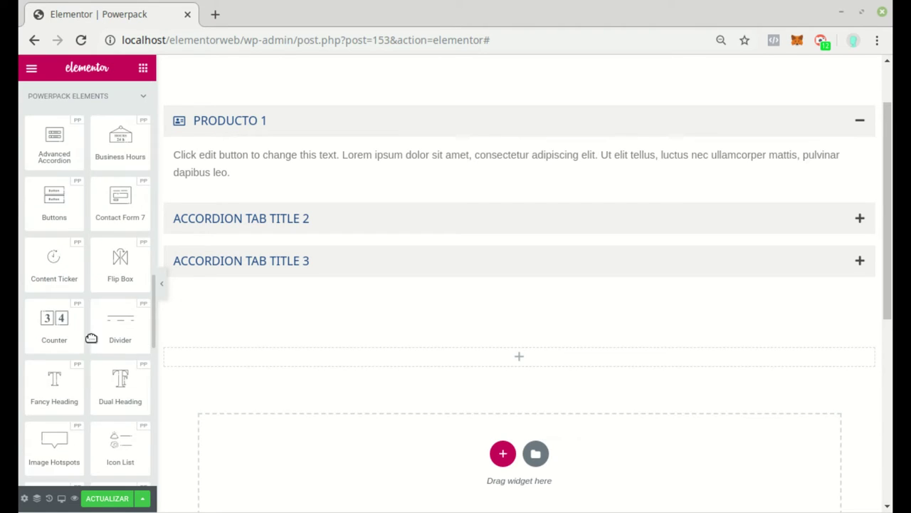
{"action": "scroll", "coordinate": [106, 310], "scroll_direction": "down", "scroll_amount": 1}
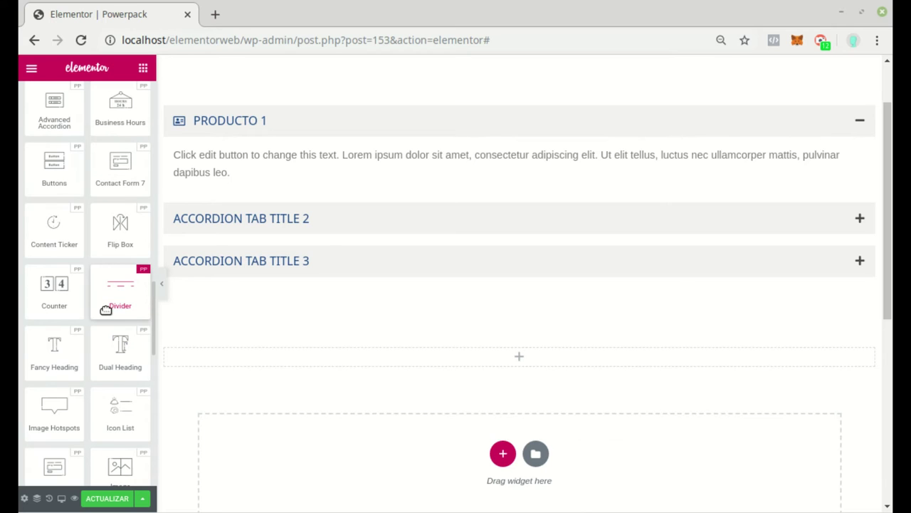
{"action": "left_click_drag", "start_coordinate": [115, 230], "coordinate": [491, 363]}
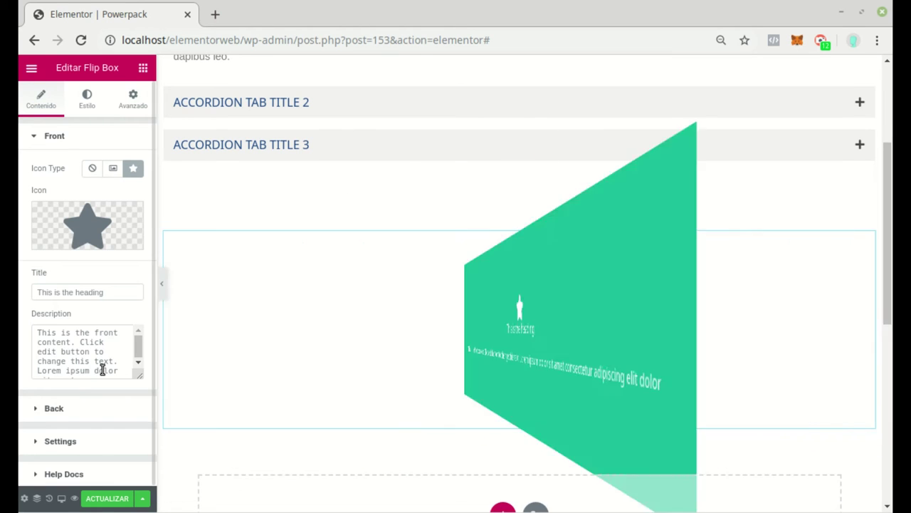
Step: Remove the icon from the Flip Box's front side and replace its front title with a person's full name
{"action": "mouse_move", "coordinate": [73, 228]}
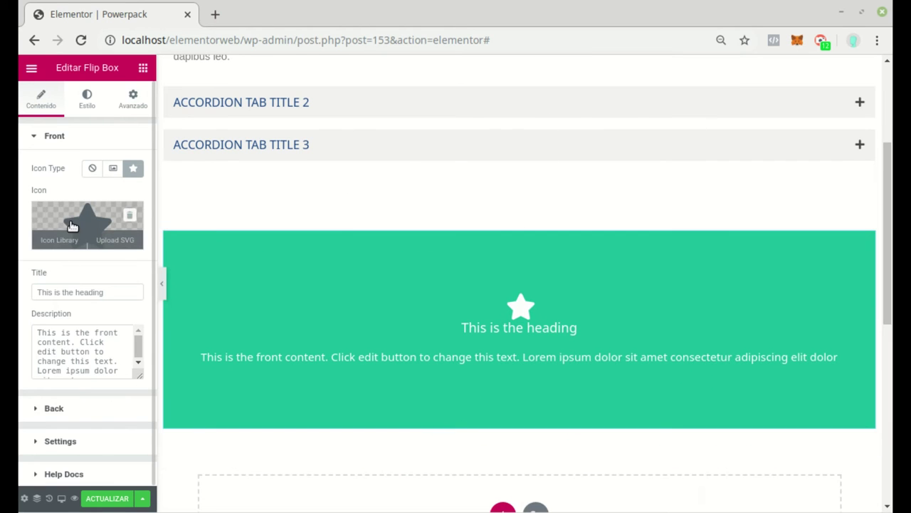
{"action": "left_click", "coordinate": [130, 216]}
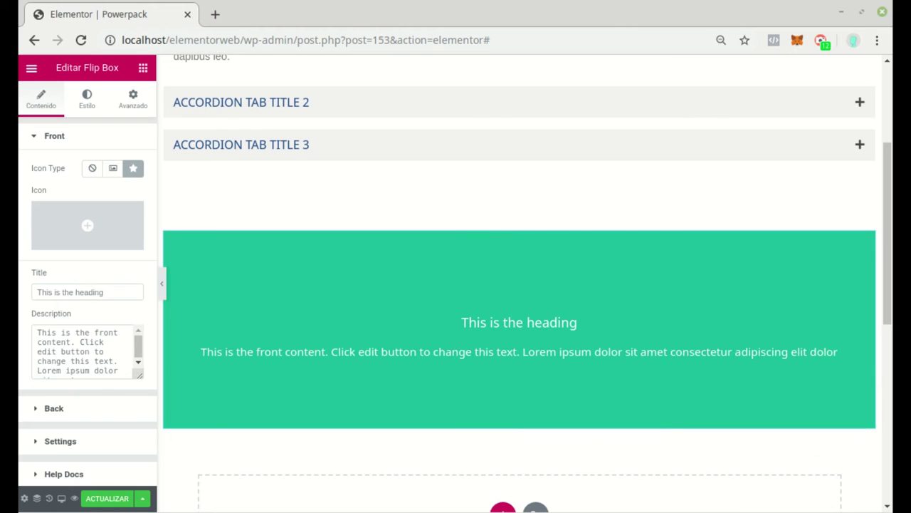
{"action": "left_click_drag", "start_coordinate": [120, 292], "coordinate": [34, 293]}
{"action": "mouse_move", "coordinate": [106, 239]}
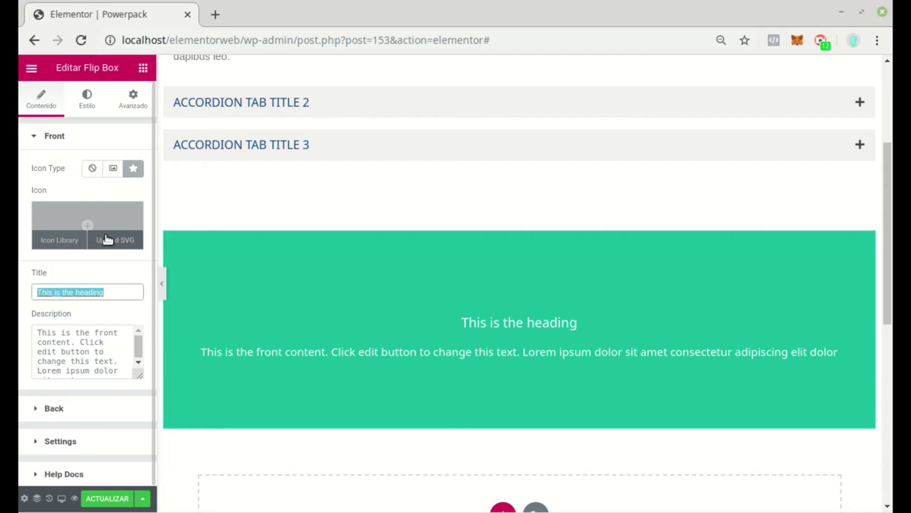
{"action": "type", "text": "Juan Perez"}
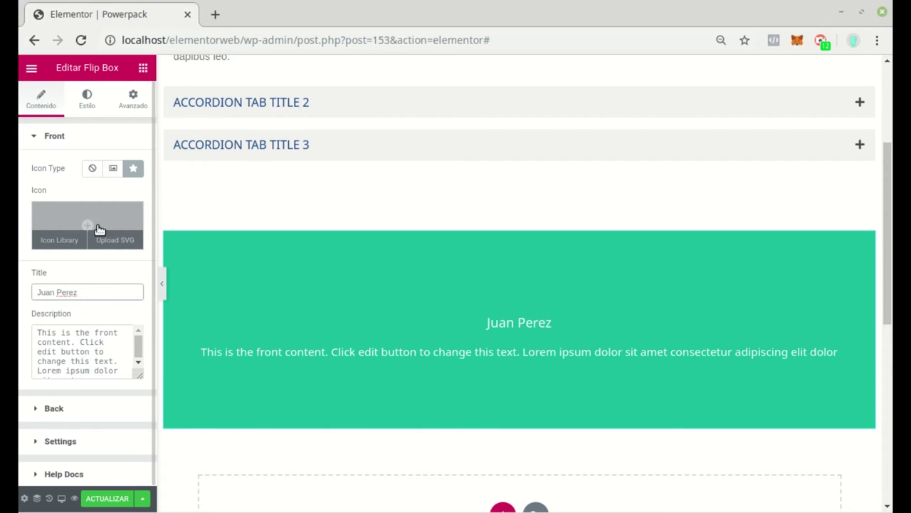
Step: Replace the Flip Box's front description with "CEO de Data web"
{"action": "left_click", "coordinate": [123, 376]}
{"action": "left_click_drag", "start_coordinate": [122, 376], "coordinate": [26, 330]}
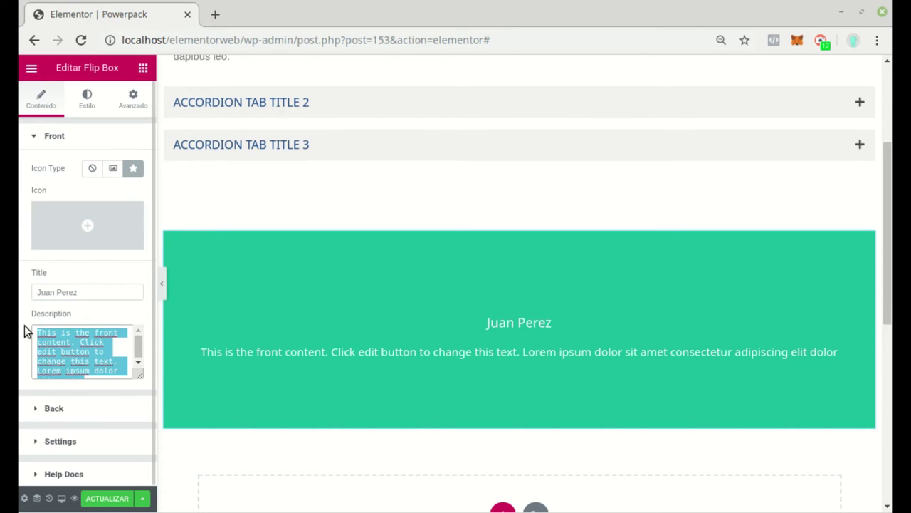
{"action": "type", "text": "CEO de Data web"}
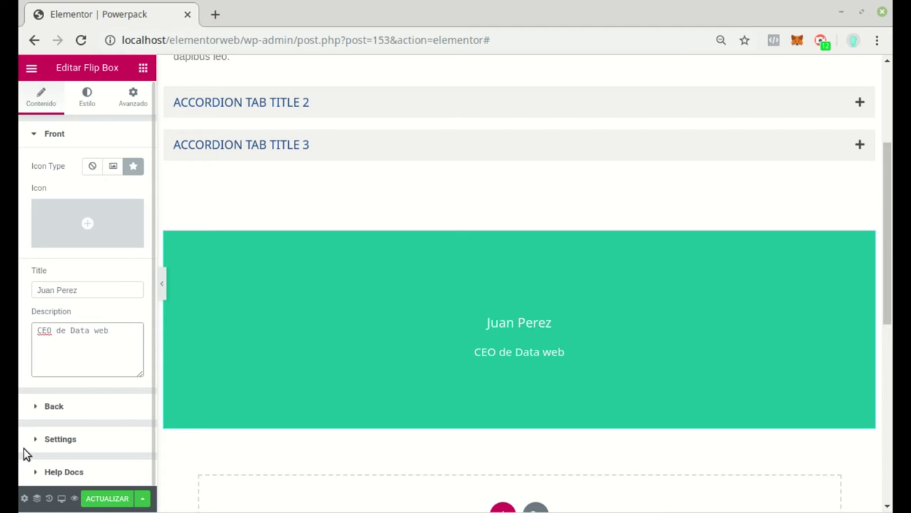
Step: Remove the snowflake icon from the Flip Box's back side
{"action": "left_click", "coordinate": [40, 408]}
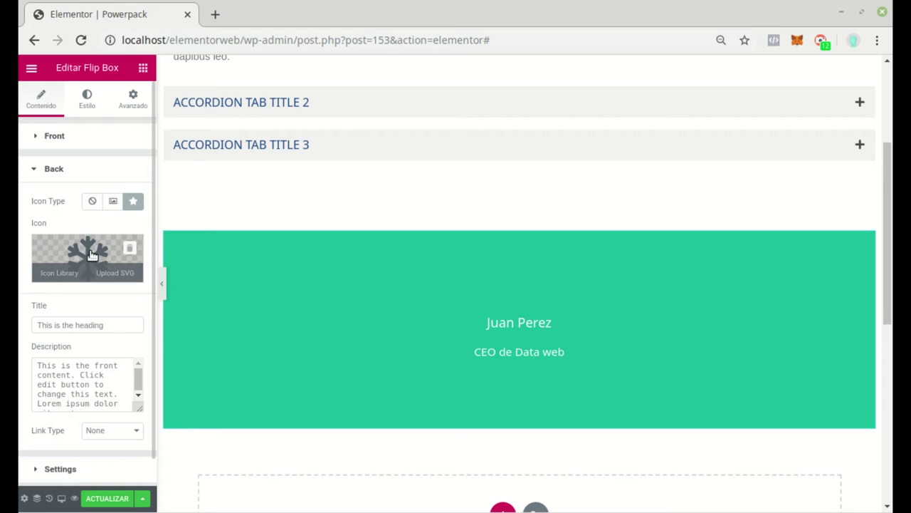
{"action": "left_click", "coordinate": [126, 250]}
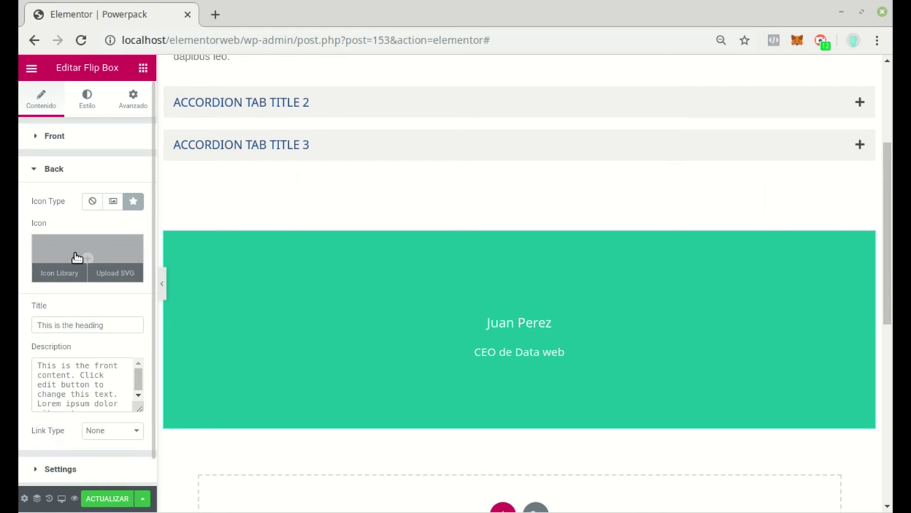
{"action": "left_click", "coordinate": [77, 259]}
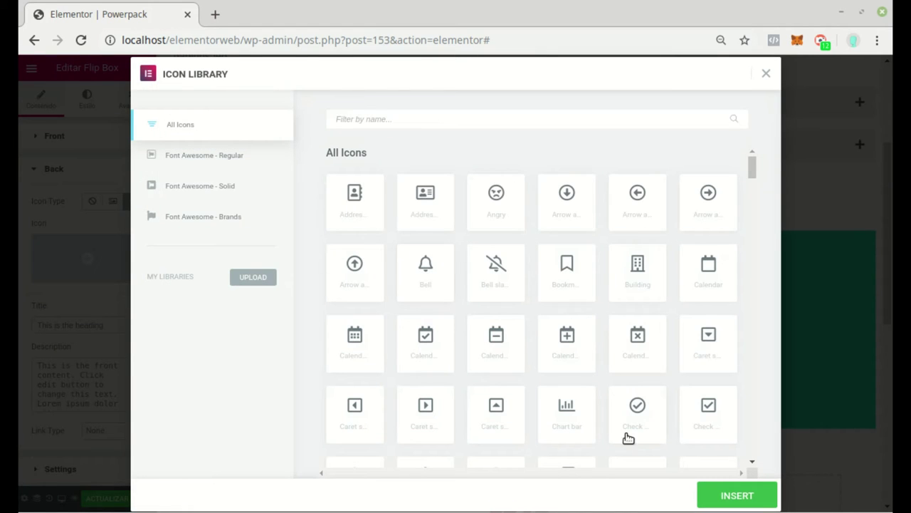
{"action": "left_click", "coordinate": [766, 74]}
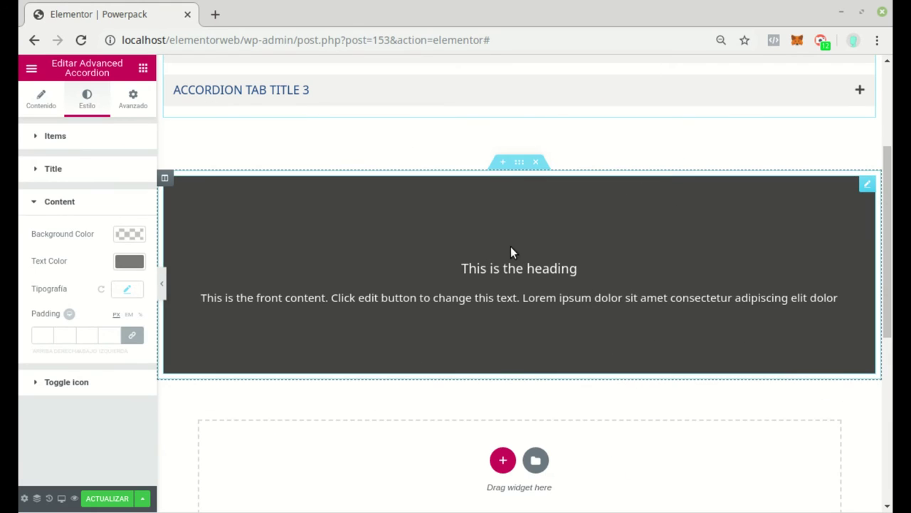
{"action": "left_click", "coordinate": [510, 240]}
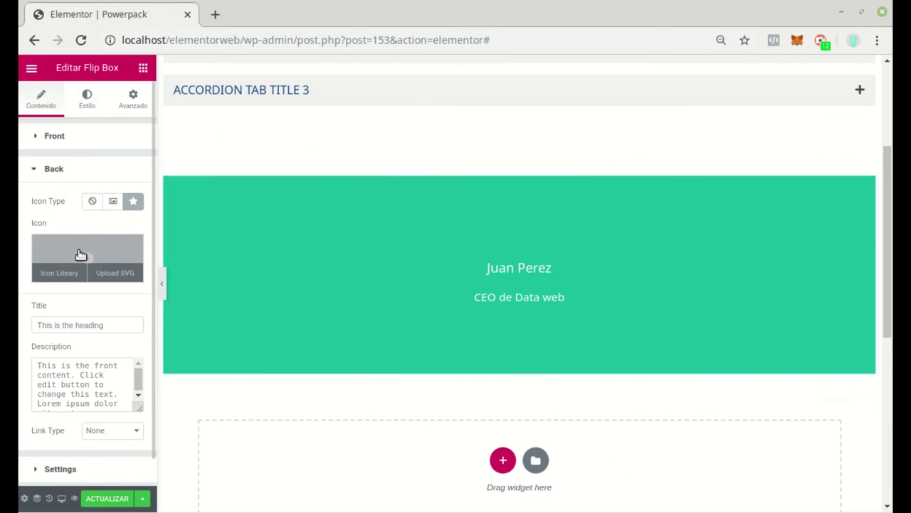
{"action": "left_click", "coordinate": [33, 366]}
{"action": "left_click_drag", "start_coordinate": [34, 366], "coordinate": [115, 404]}
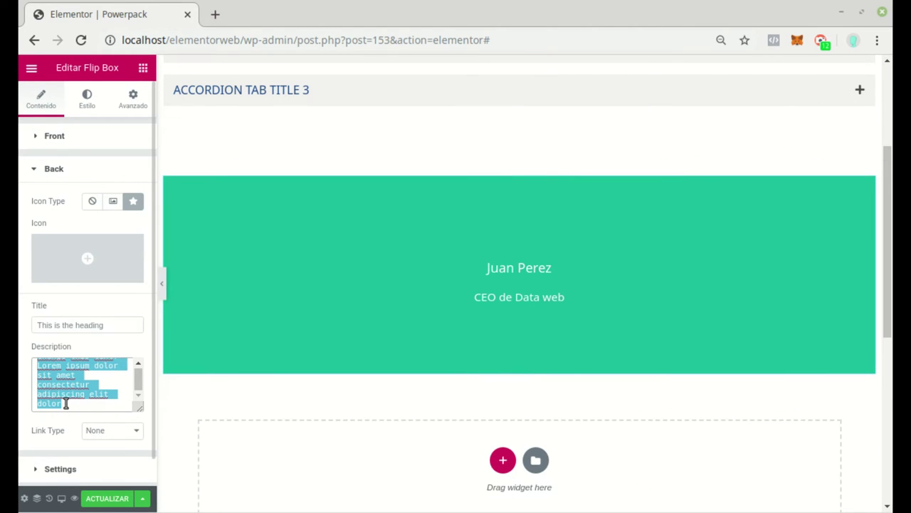
Step: Set the link type on the Flip Box's back side to Button and label the button "Más información"
{"action": "left_click", "coordinate": [136, 432]}
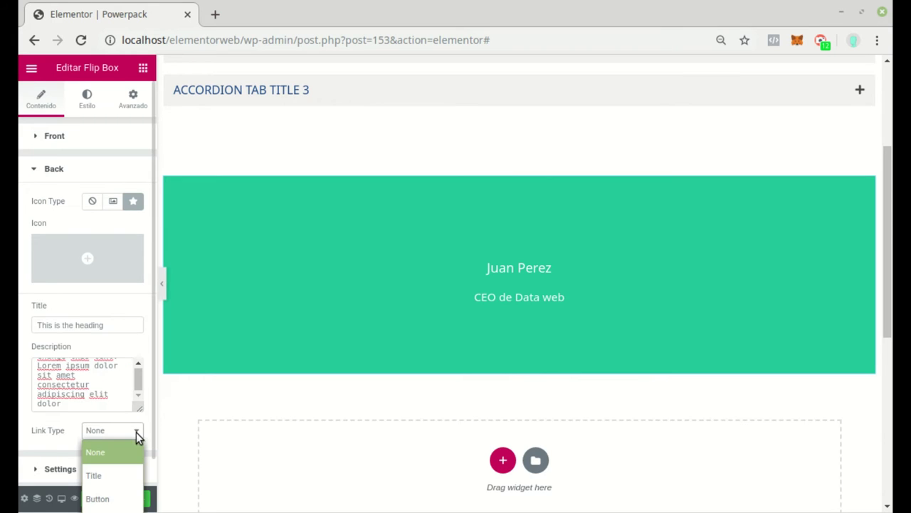
{"action": "left_click", "coordinate": [104, 498]}
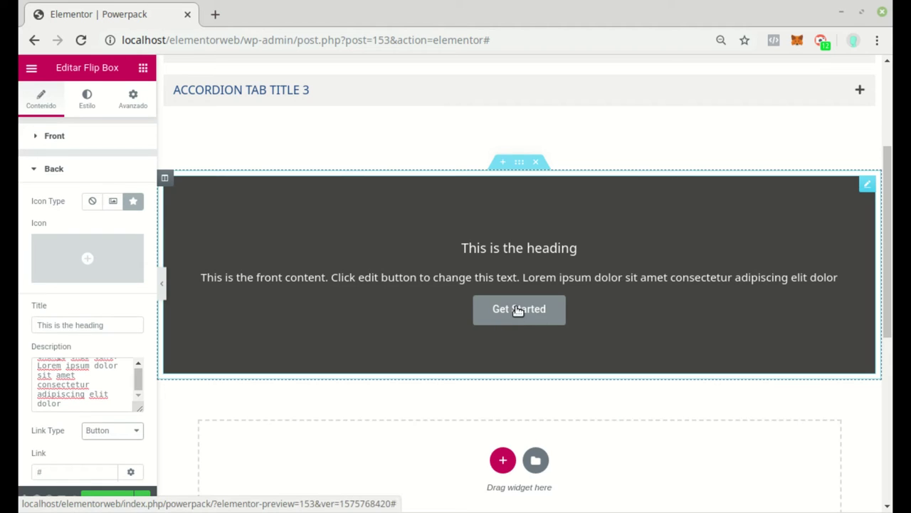
{"action": "scroll", "coordinate": [100, 433], "scroll_direction": "down", "scroll_amount": 2}
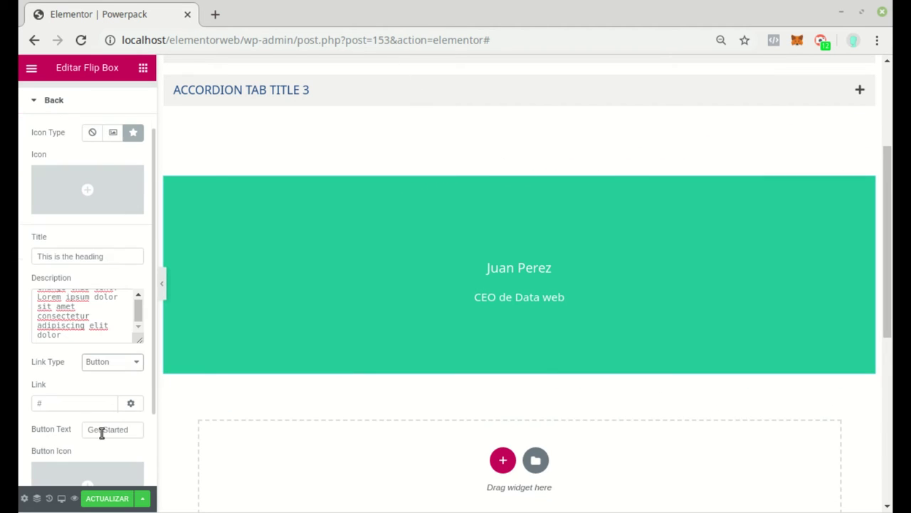
{"action": "left_click_drag", "start_coordinate": [129, 431], "coordinate": [55, 428]}
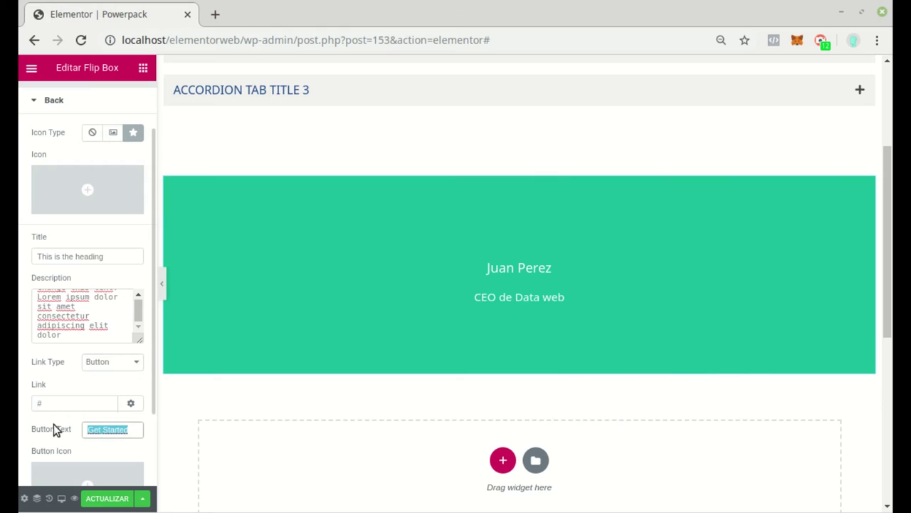
{"action": "type", "text": "Más "}
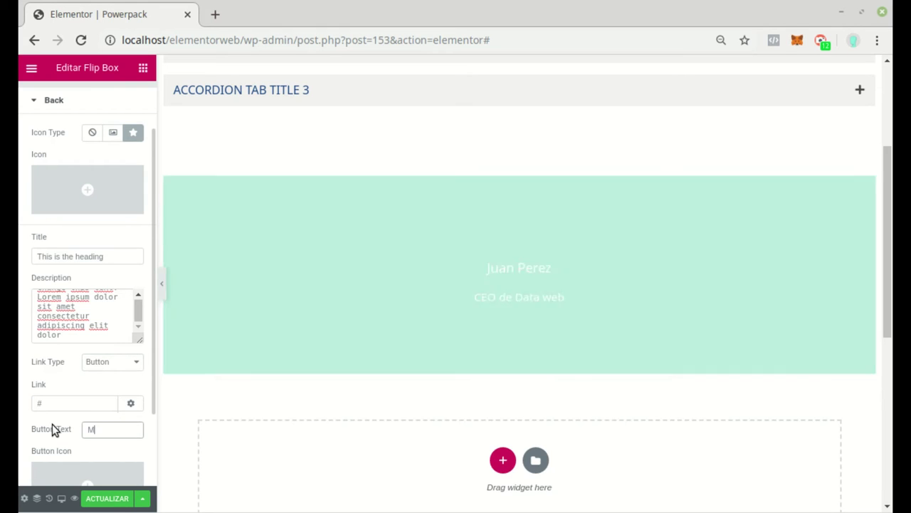
{"action": "type", "text": "información"}
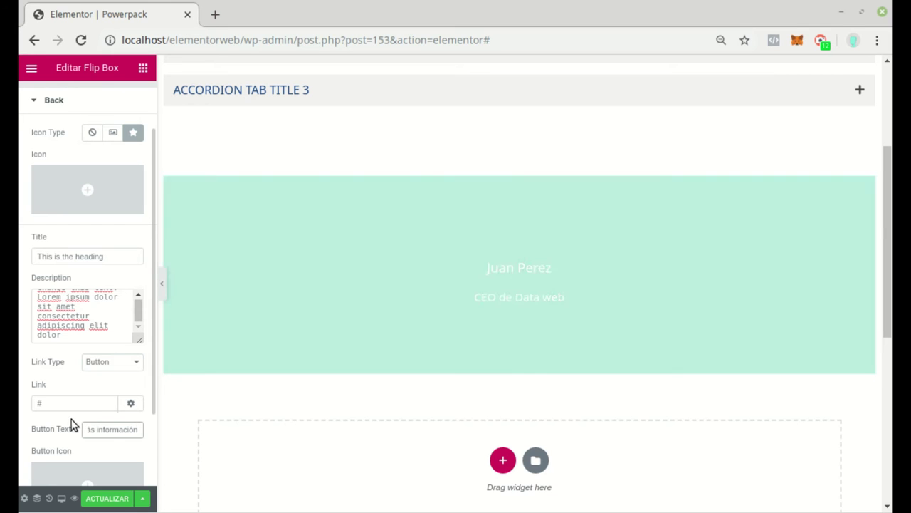
{"action": "mouse_move", "coordinate": [530, 322]}
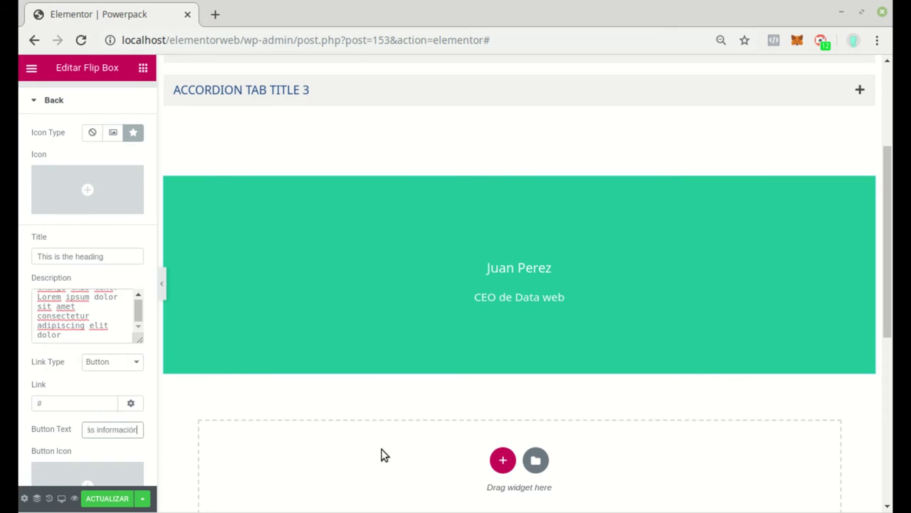
{"action": "left_click", "coordinate": [52, 404]}
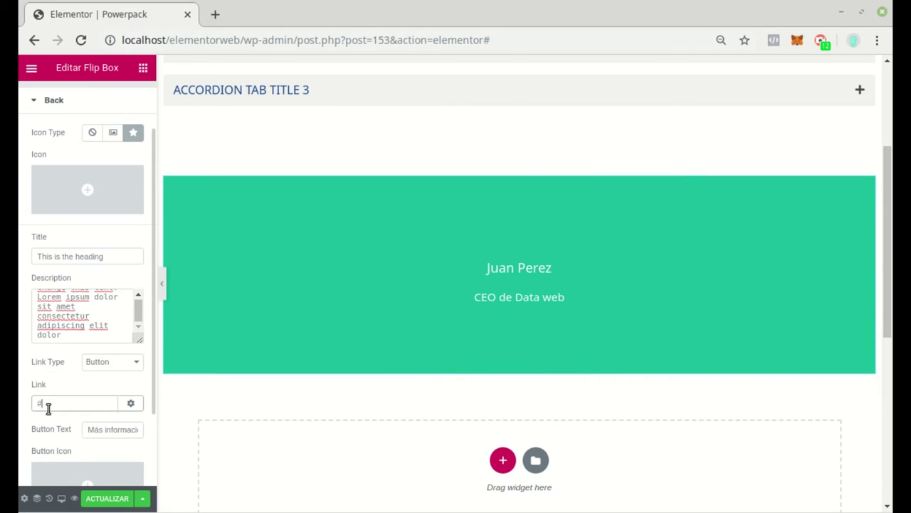
{"action": "left_click_drag", "start_coordinate": [47, 403], "coordinate": [27, 405]}
{"action": "type", "text": "https://"}
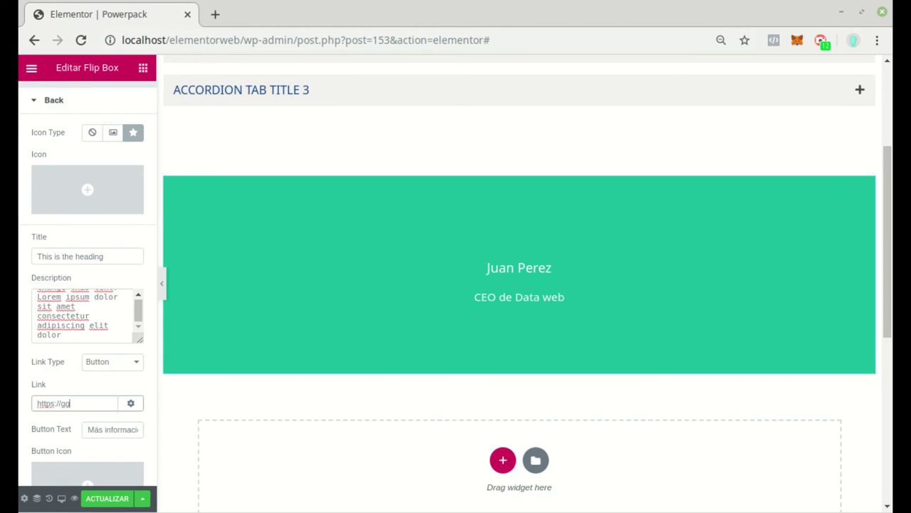
{"action": "type", "text": "google"}
{"action": "key", "text": "BackSpace"}
{"action": "key", "text": "BackSpace"}
{"action": "type", "text": "com"}
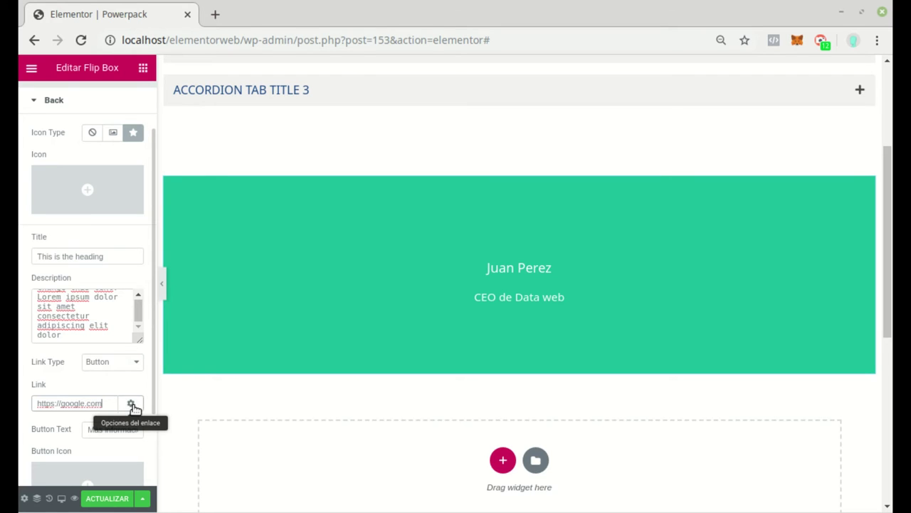
{"action": "left_click", "coordinate": [132, 405]}
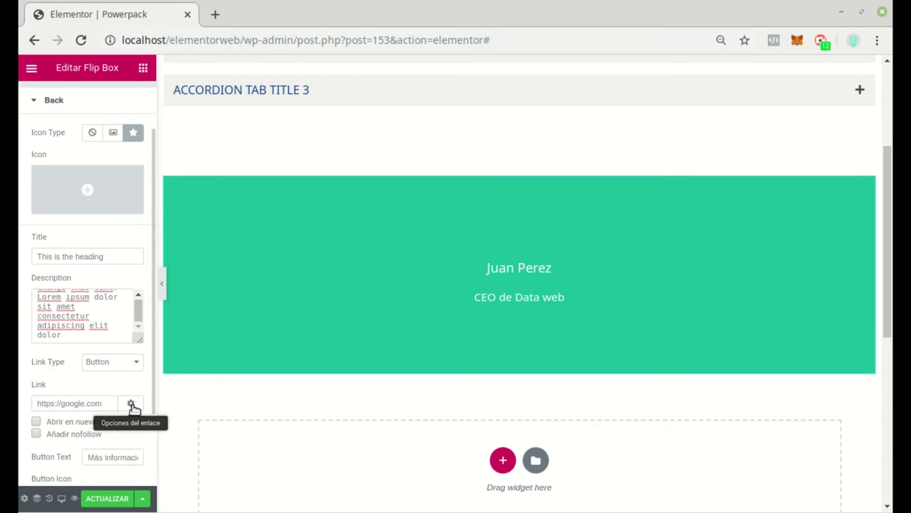
{"action": "left_click", "coordinate": [37, 422]}
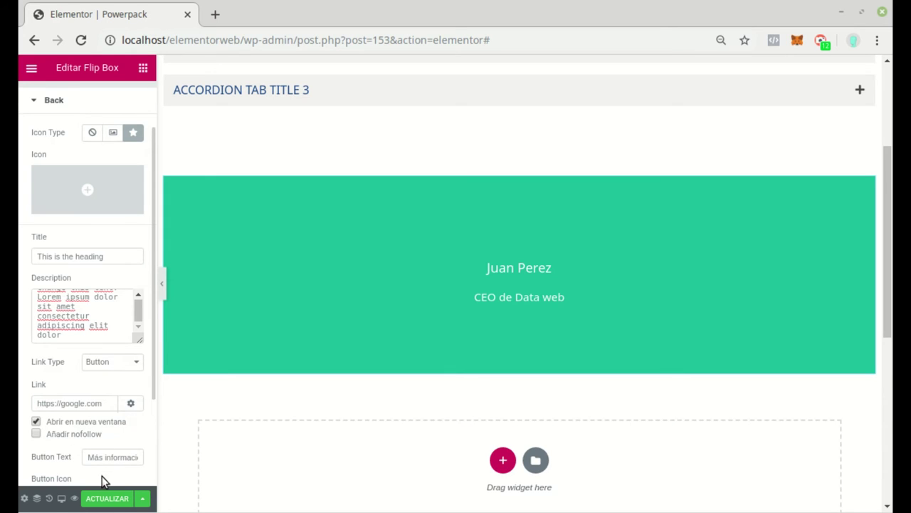
{"action": "left_click", "coordinate": [106, 499]}
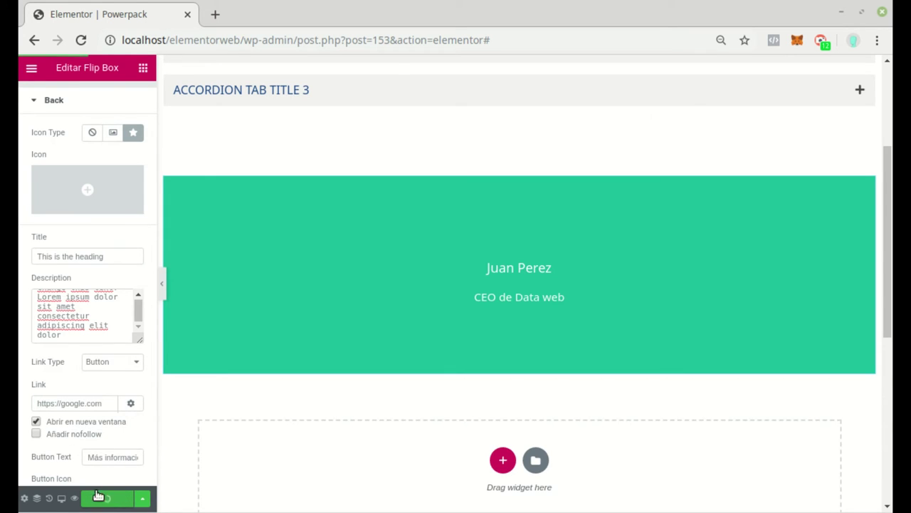
Step: Set the Flip Box's border radius to 10 px and make the box slightly shorter than its original height
{"action": "scroll", "coordinate": [78, 365], "scroll_direction": "down", "scroll_amount": 3}
{"action": "mouse_move", "coordinate": [102, 401]}
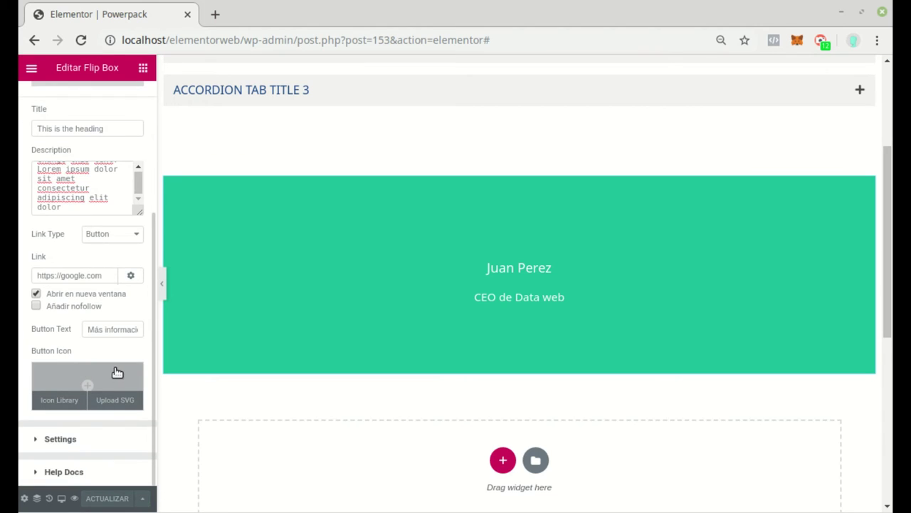
{"action": "left_click", "coordinate": [57, 439]}
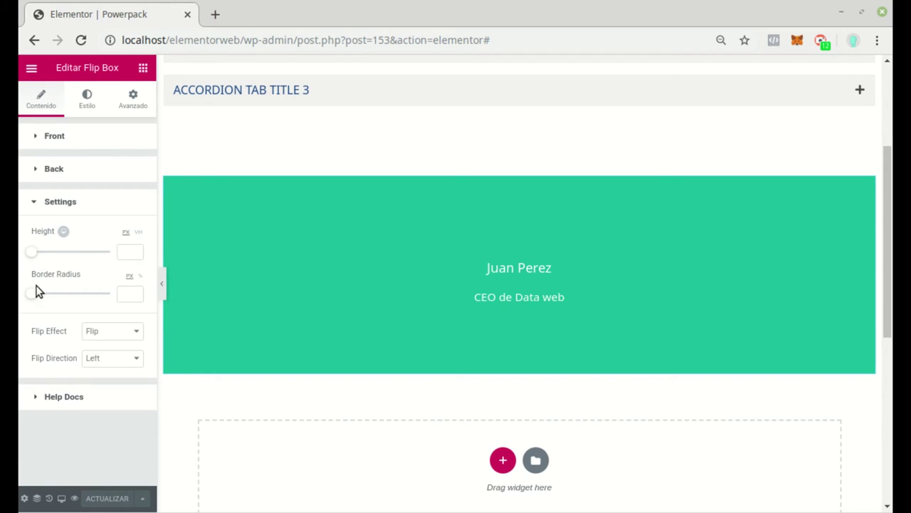
{"action": "left_click_drag", "start_coordinate": [37, 300], "coordinate": [40, 299]}
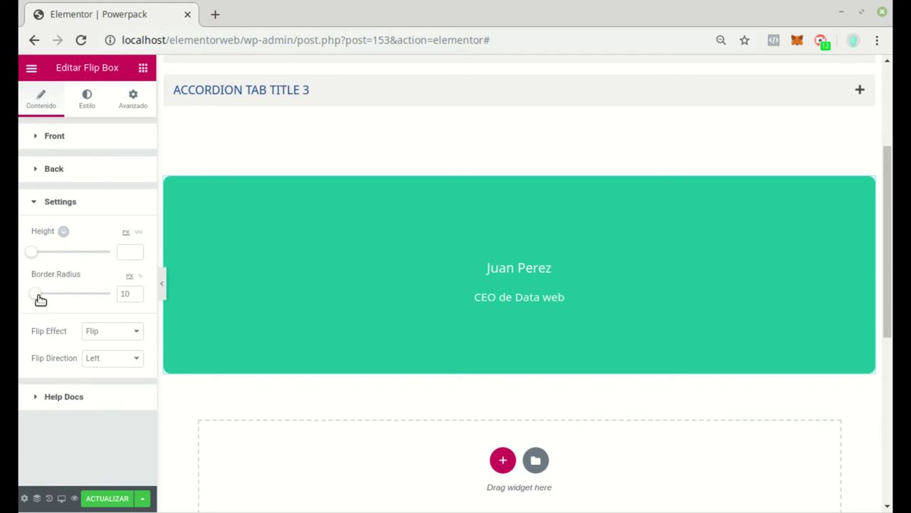
{"action": "left_click", "coordinate": [32, 252]}
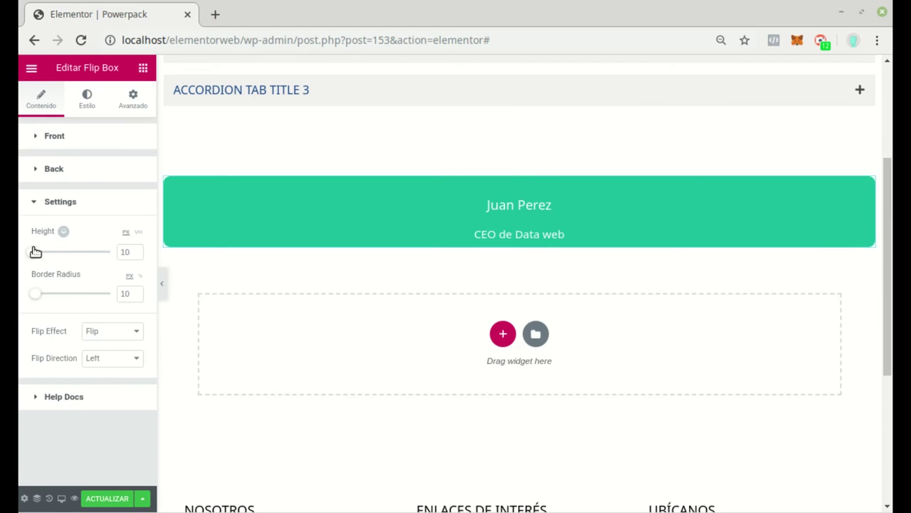
{"action": "left_click_drag", "start_coordinate": [31, 252], "coordinate": [50, 251]}
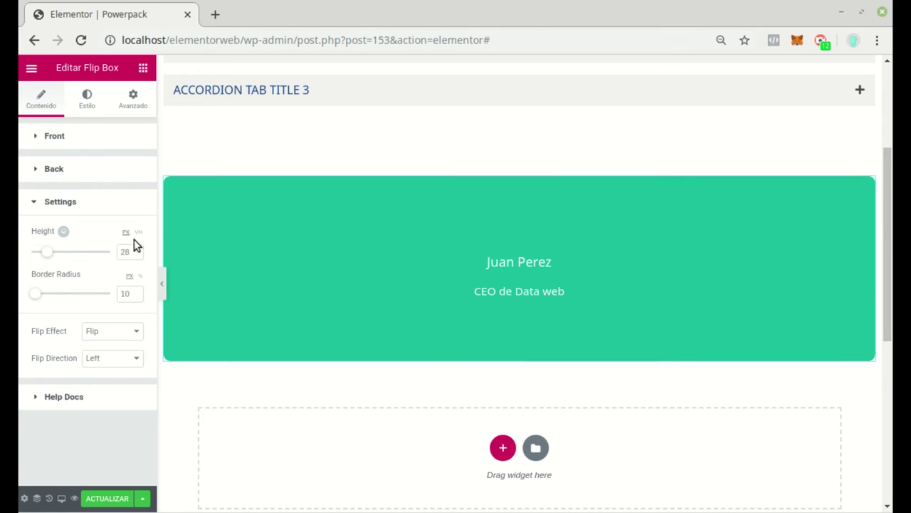
Step: Choose a different flip effect for the Flip Box and preview the transition on the page
{"action": "left_click", "coordinate": [134, 332]}
{"action": "left_click", "coordinate": [105, 376]}
{"action": "mouse_move", "coordinate": [459, 250]}
Step: Give the Flip Box's front side a classic background using the image bridsmade3.jpg from the media library
{"action": "left_click", "coordinate": [87, 100]}
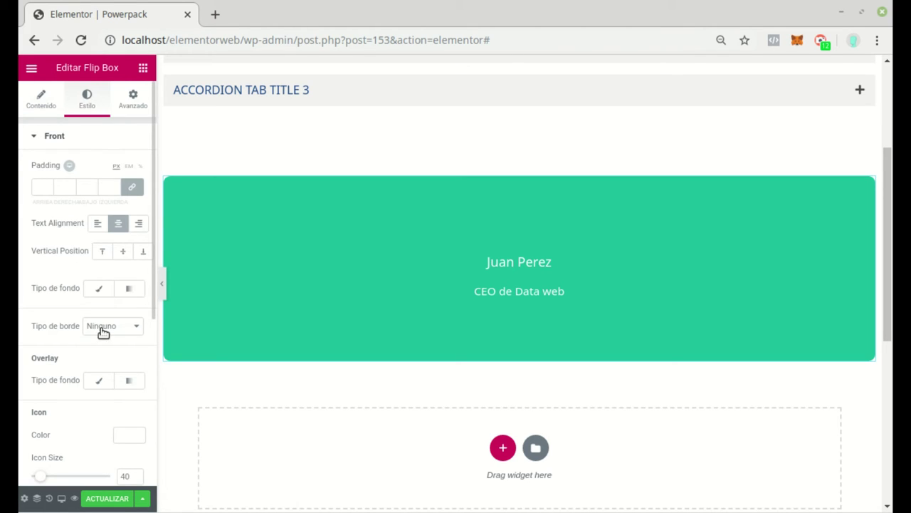
{"action": "left_click", "coordinate": [100, 286]}
{"action": "left_click", "coordinate": [83, 377]}
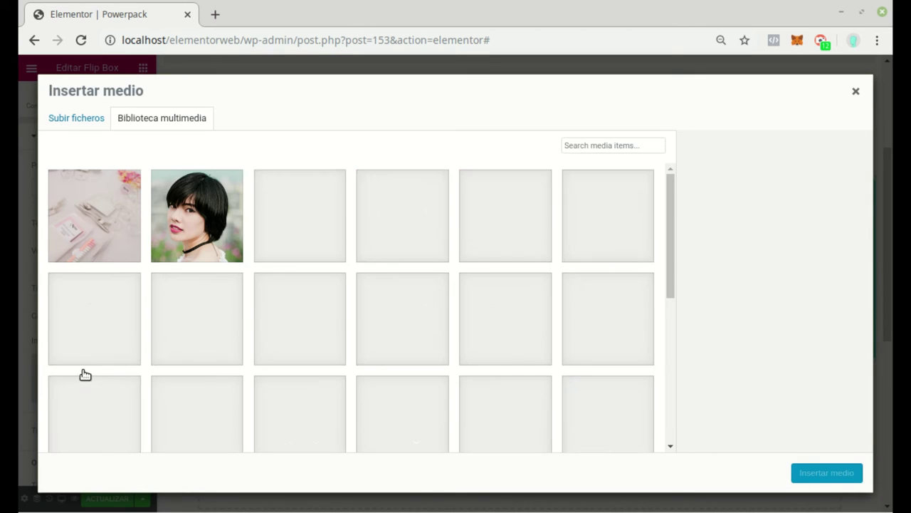
{"action": "left_click", "coordinate": [281, 219]}
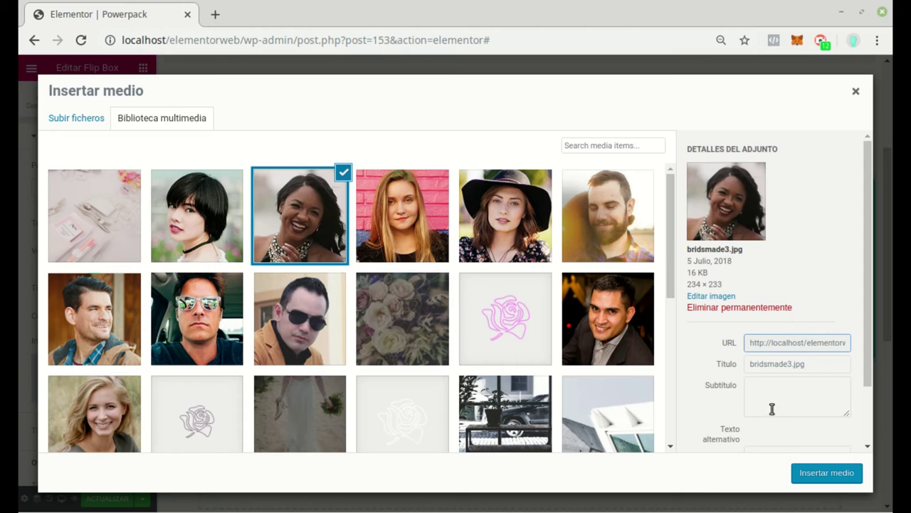
{"action": "left_click", "coordinate": [825, 474]}
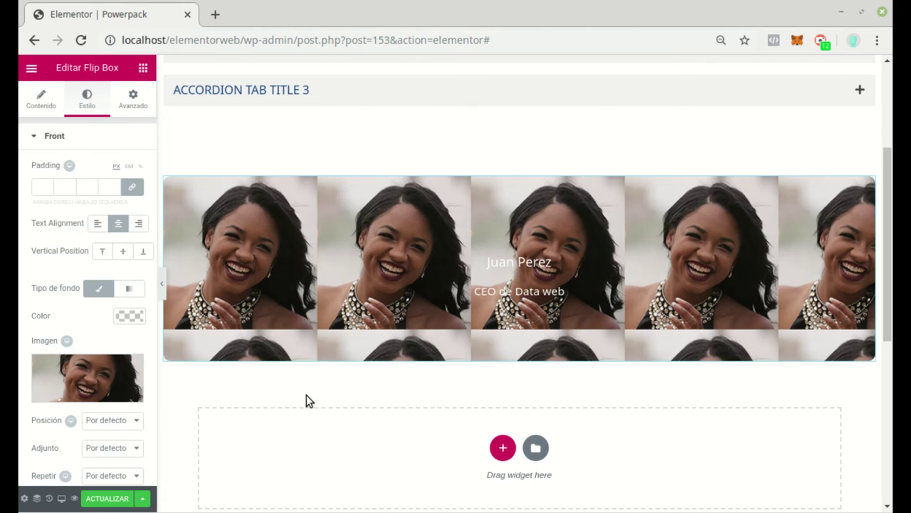
Step: Set the size of the front side's background image to Abarcar
{"action": "scroll", "coordinate": [95, 413], "scroll_direction": "down", "scroll_amount": 3}
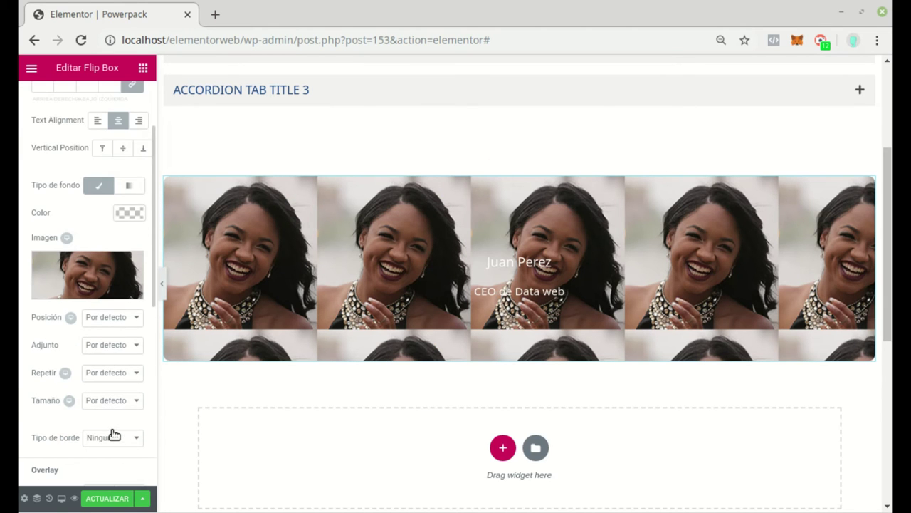
{"action": "left_click", "coordinate": [140, 400]}
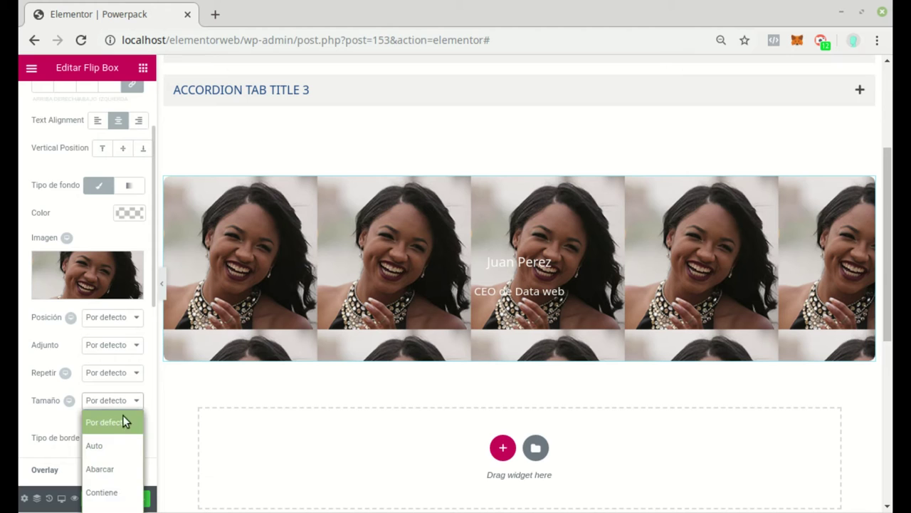
{"action": "left_click", "coordinate": [112, 473]}
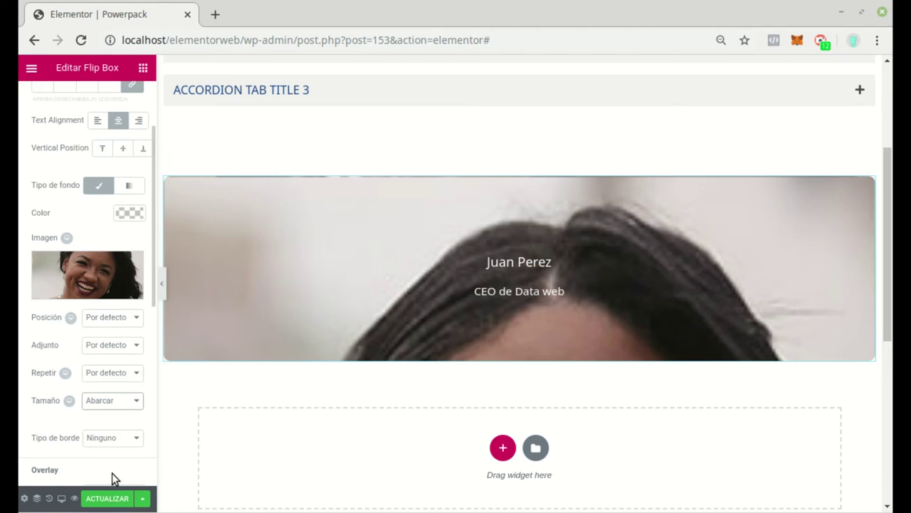
Step: Try the Contiene size on the front background image and return it to Abarcar
{"action": "left_click", "coordinate": [137, 401]}
{"action": "left_click", "coordinate": [110, 470]}
{"action": "left_click", "coordinate": [135, 401]}
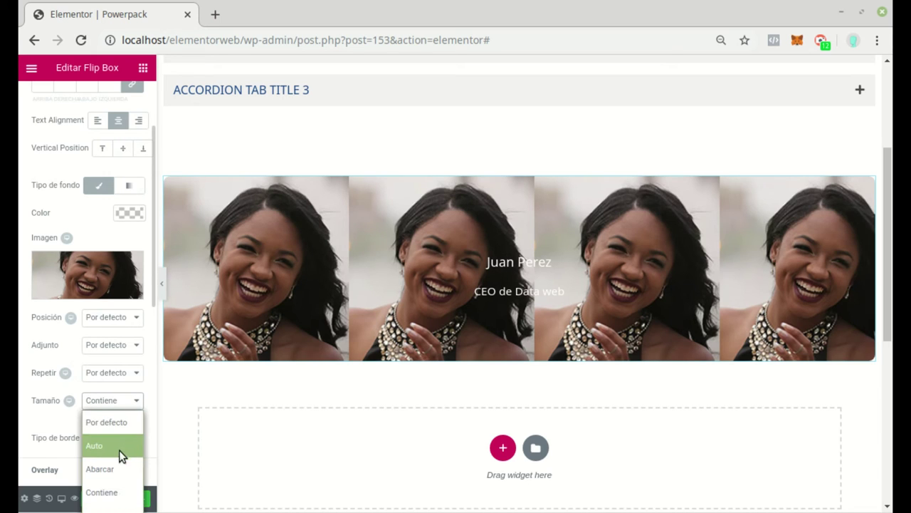
{"action": "left_click", "coordinate": [118, 470]}
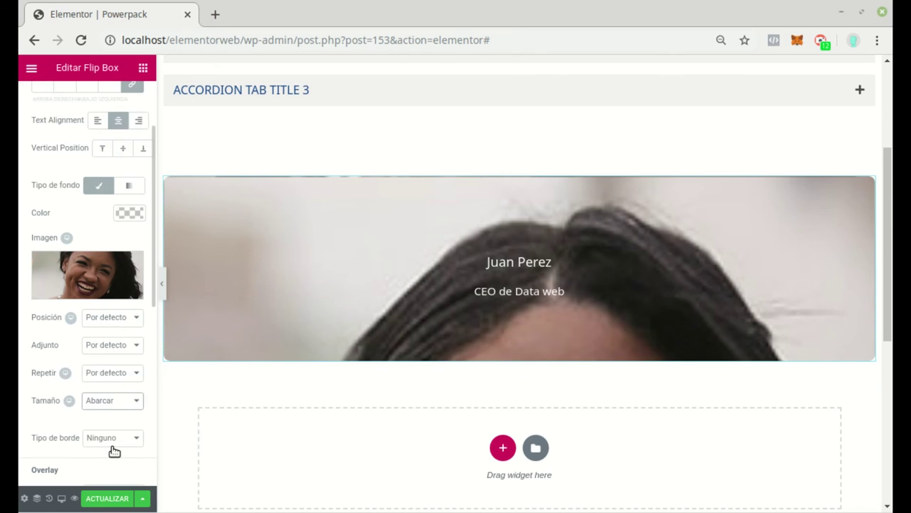
Step: Give the Flip Box's front side a classic black overlay at 0.66 opacity
{"action": "scroll", "coordinate": [63, 450], "scroll_direction": "down", "scroll_amount": 3}
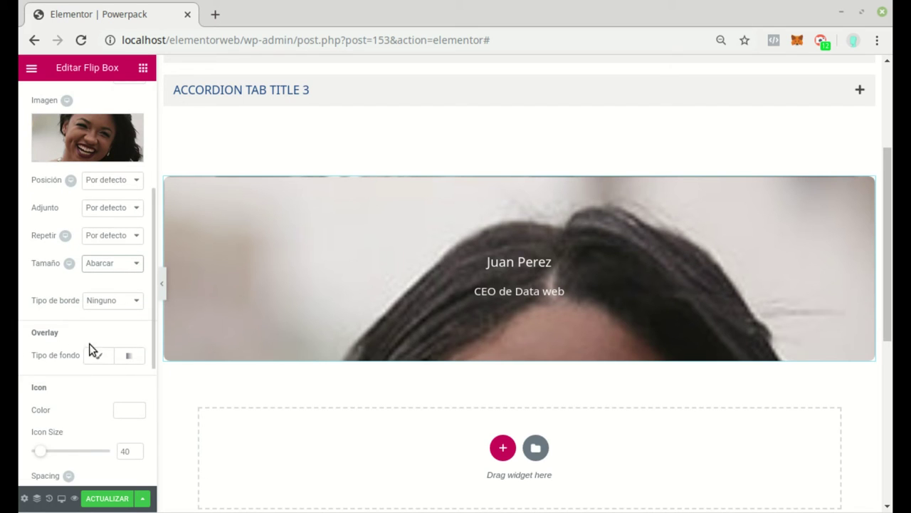
{"action": "left_click", "coordinate": [95, 358]}
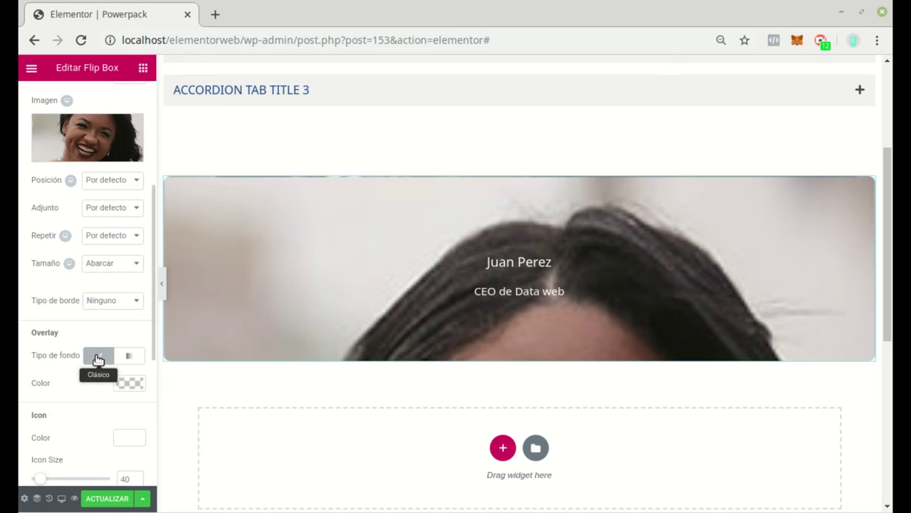
{"action": "left_click", "coordinate": [130, 384]}
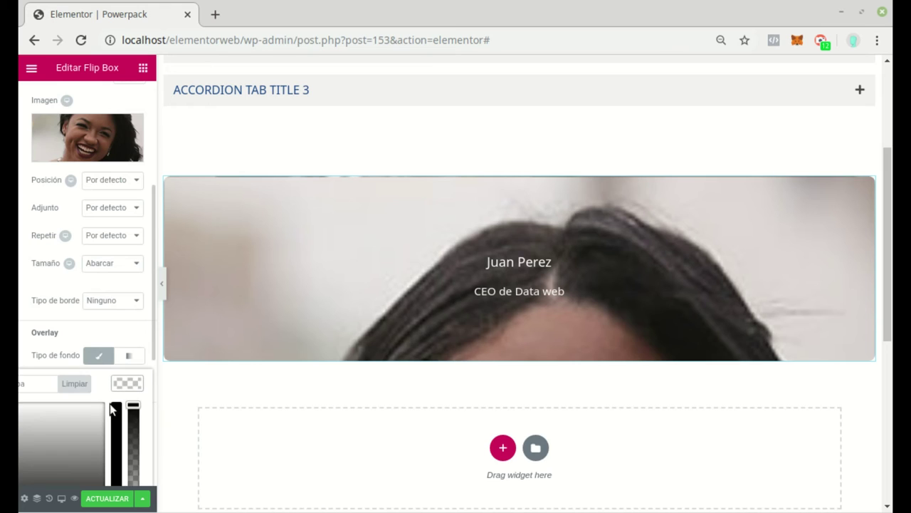
{"action": "scroll", "coordinate": [114, 422], "scroll_direction": "down", "scroll_amount": 2}
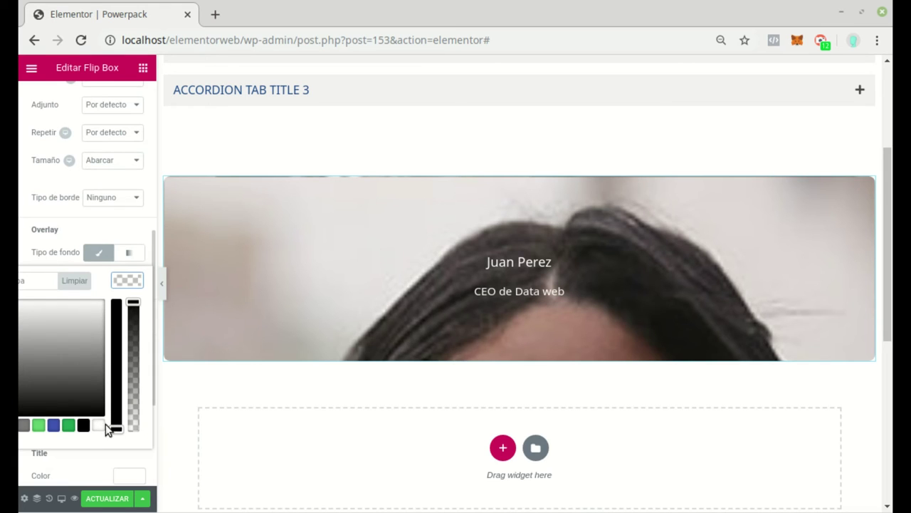
{"action": "left_click_drag", "start_coordinate": [114, 426], "coordinate": [115, 386]}
{"action": "left_click_drag", "start_coordinate": [134, 301], "coordinate": [133, 345]}
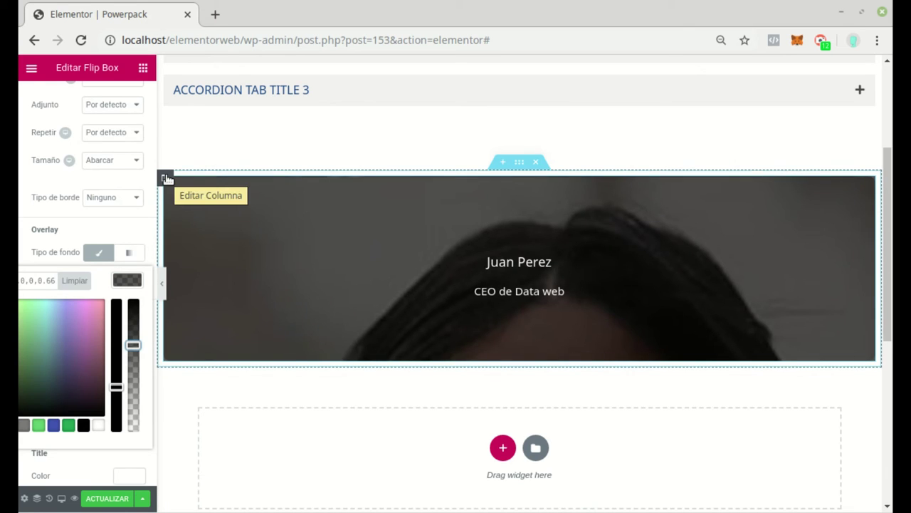
Step: Duplicate the Flip Box column three times so the section holds four Flip Boxes side by side
{"action": "right_click", "coordinate": [166, 180]}
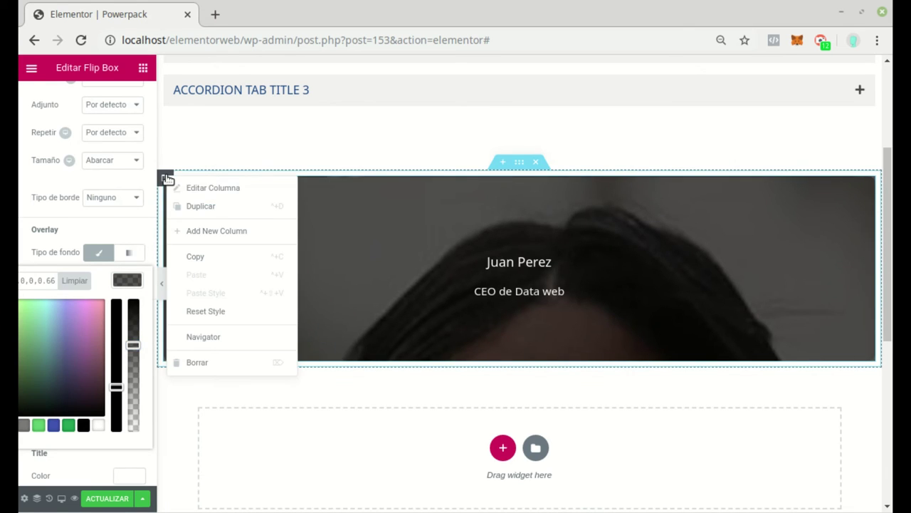
{"action": "left_click", "coordinate": [208, 207]}
{"action": "right_click", "coordinate": [167, 180]}
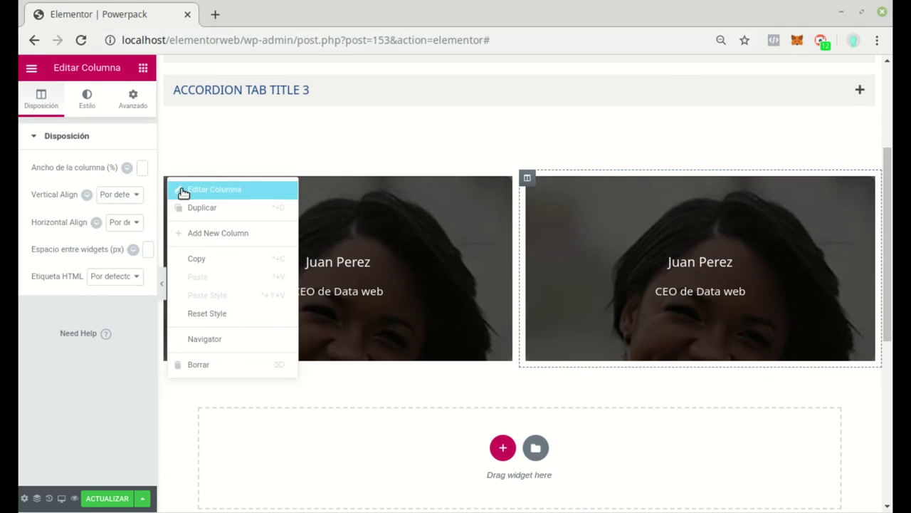
{"action": "left_click", "coordinate": [197, 208]}
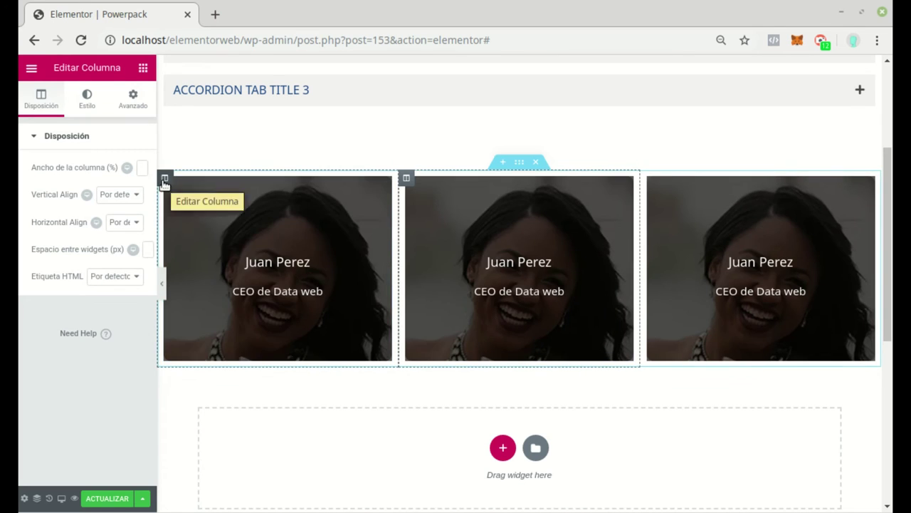
{"action": "right_click", "coordinate": [165, 180]}
{"action": "left_click", "coordinate": [197, 209]}
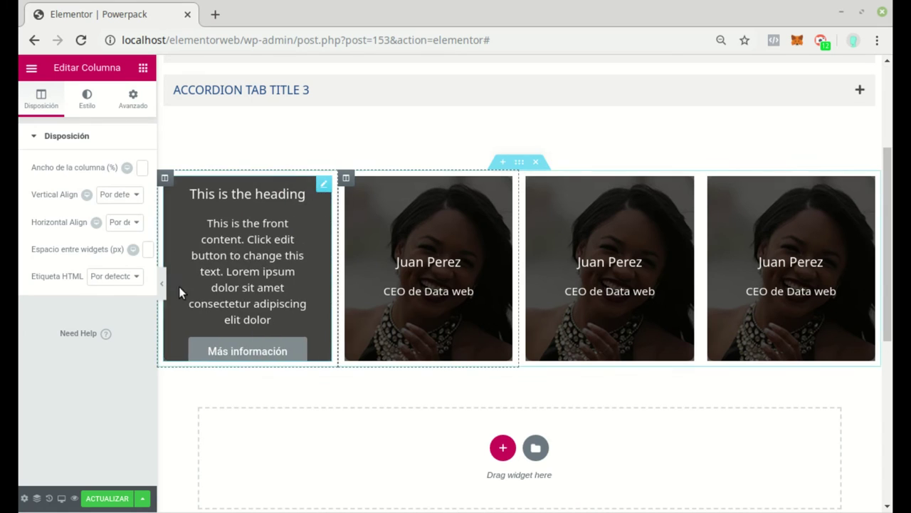
Step: Set the first Flip Box's front background color to the preset dark green at roughly half opacity
{"action": "left_click", "coordinate": [88, 102]}
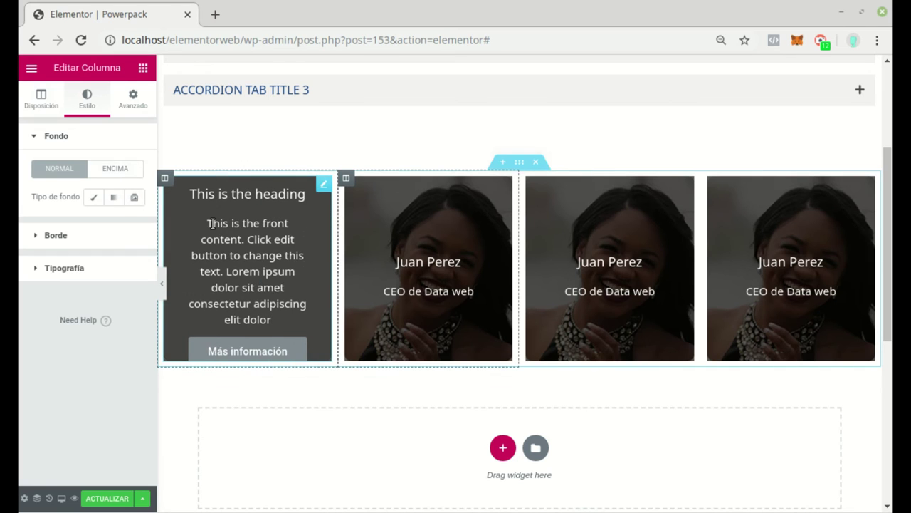
{"action": "left_click", "coordinate": [263, 229]}
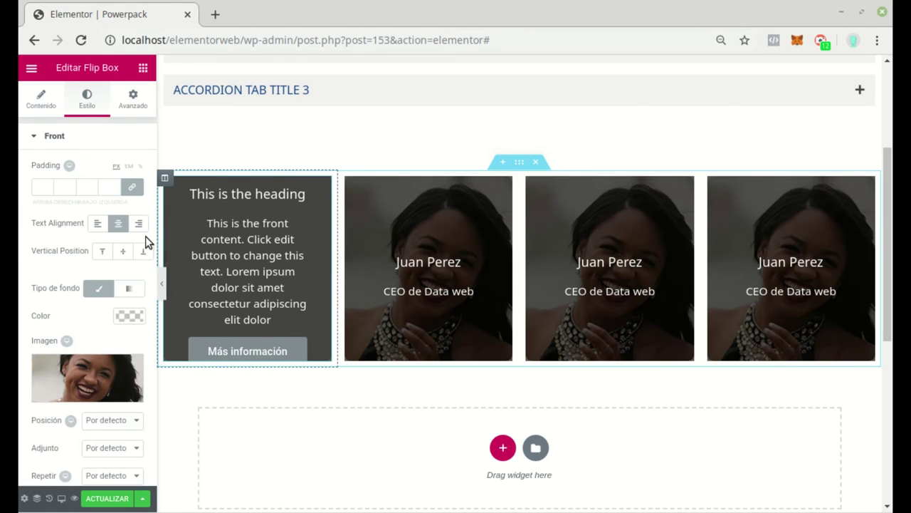
{"action": "scroll", "coordinate": [107, 331], "scroll_direction": "down", "scroll_amount": 2}
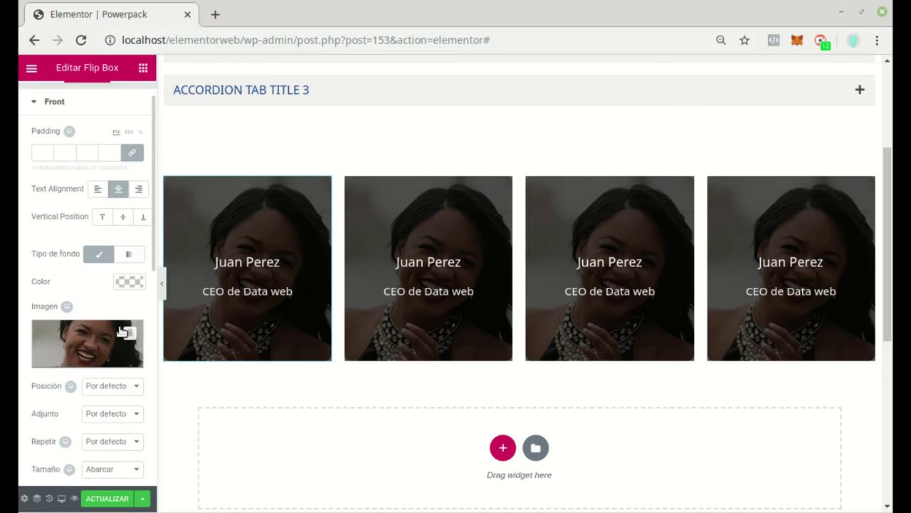
{"action": "scroll", "coordinate": [103, 283], "scroll_direction": "up", "scroll_amount": 1}
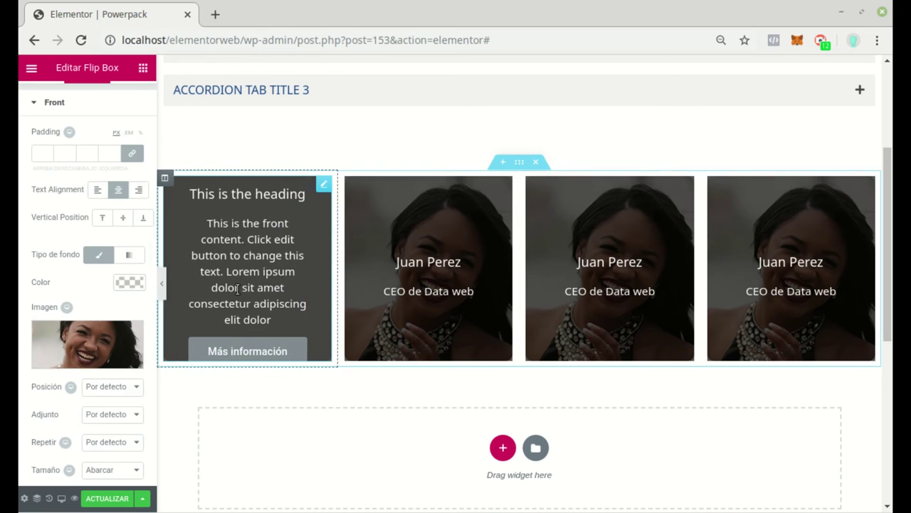
{"action": "scroll", "coordinate": [63, 276], "scroll_direction": "up", "scroll_amount": 1}
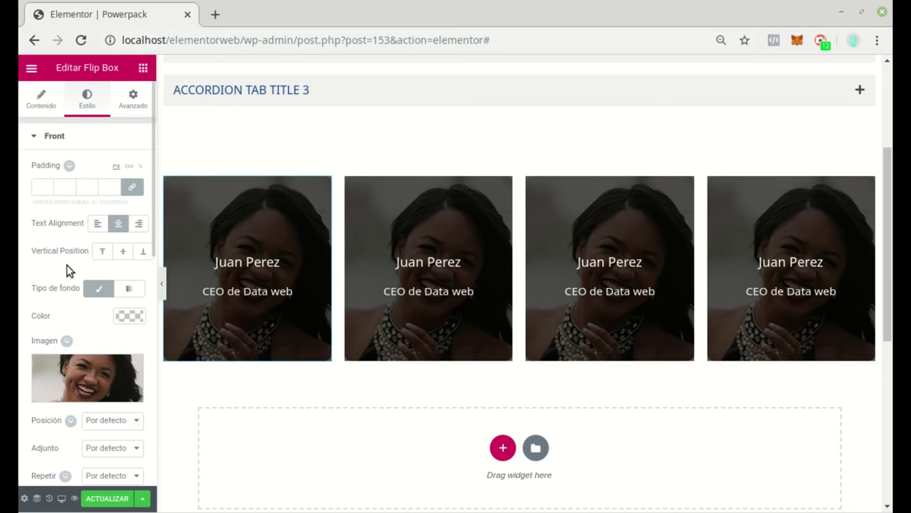
{"action": "scroll", "coordinate": [68, 269], "scroll_direction": "down", "scroll_amount": 4}
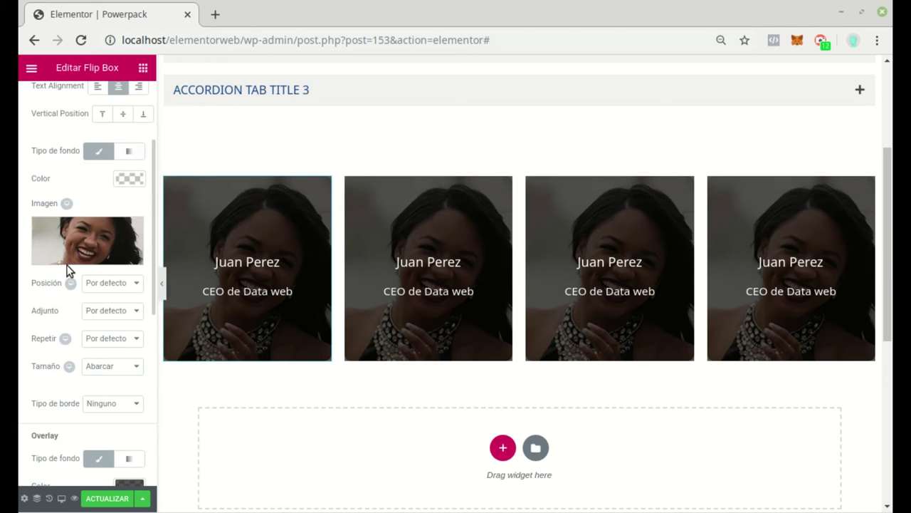
{"action": "scroll", "coordinate": [69, 269], "scroll_direction": "down", "scroll_amount": 3}
{"action": "scroll", "coordinate": [69, 269], "scroll_direction": "up", "scroll_amount": 4}
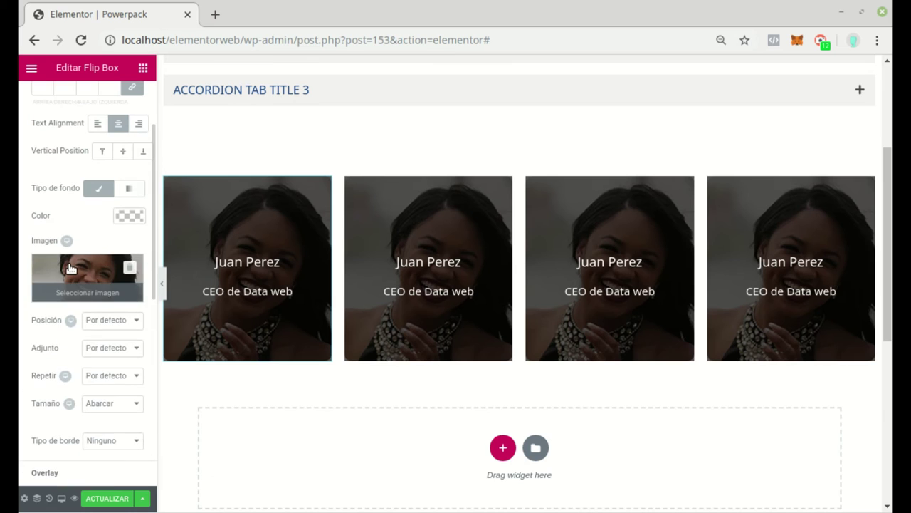
{"action": "left_click", "coordinate": [131, 217]}
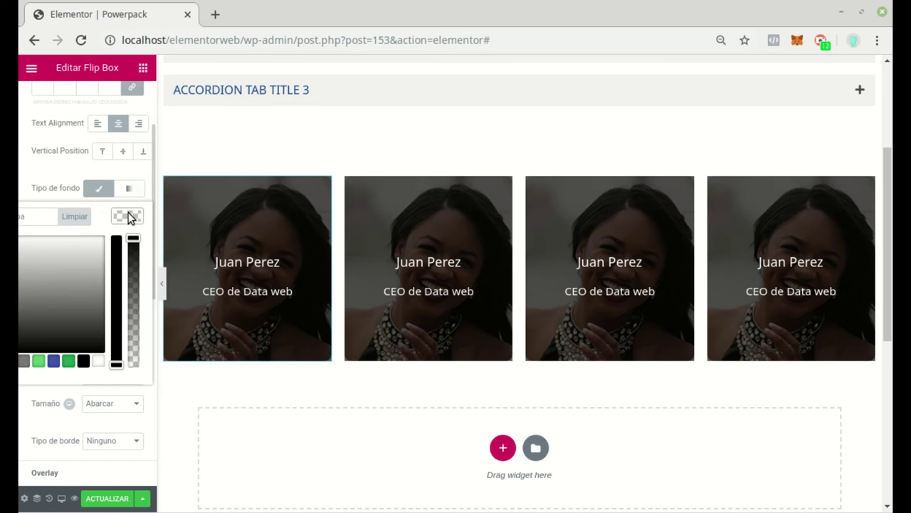
{"action": "left_click", "coordinate": [68, 361]}
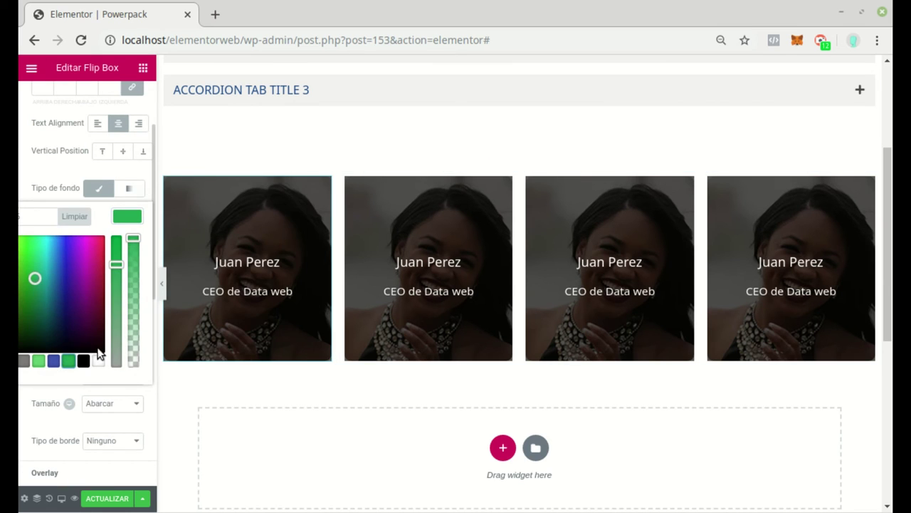
{"action": "left_click_drag", "start_coordinate": [131, 236], "coordinate": [144, 299]}
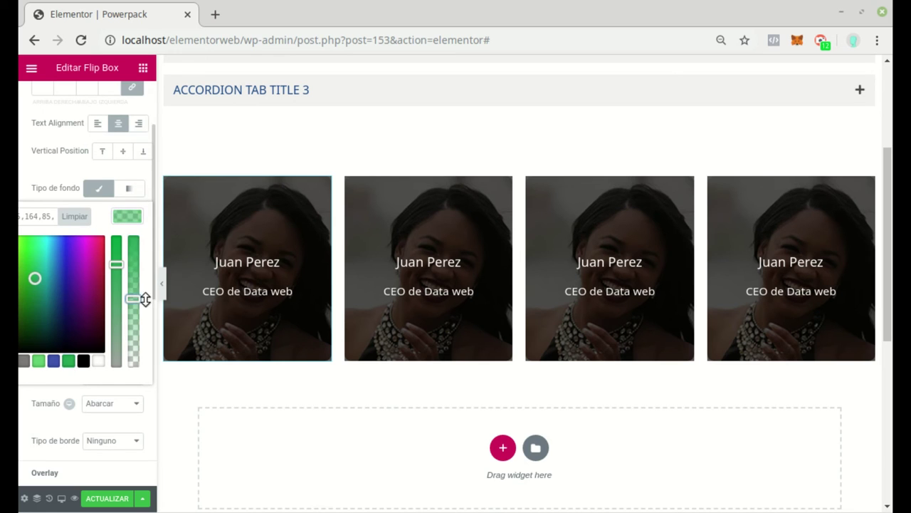
{"action": "left_click", "coordinate": [100, 171]}
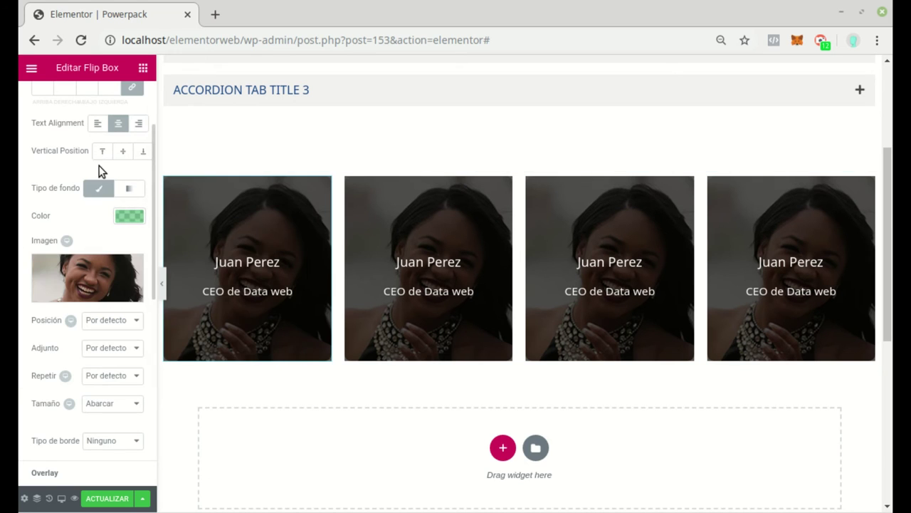
Step: Try black and green for the first Flip Box's front title color and return it to white
{"action": "scroll", "coordinate": [99, 226], "scroll_direction": "up", "scroll_amount": 1}
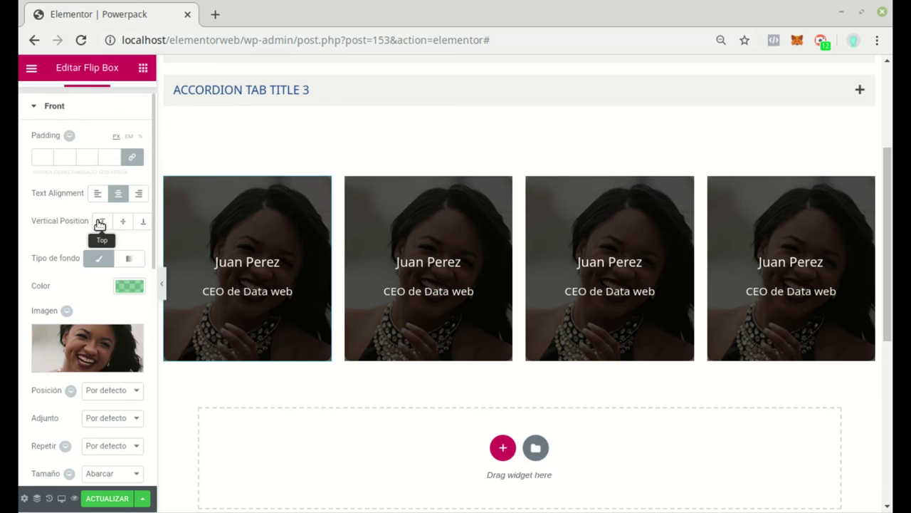
{"action": "scroll", "coordinate": [72, 276], "scroll_direction": "down", "scroll_amount": 1}
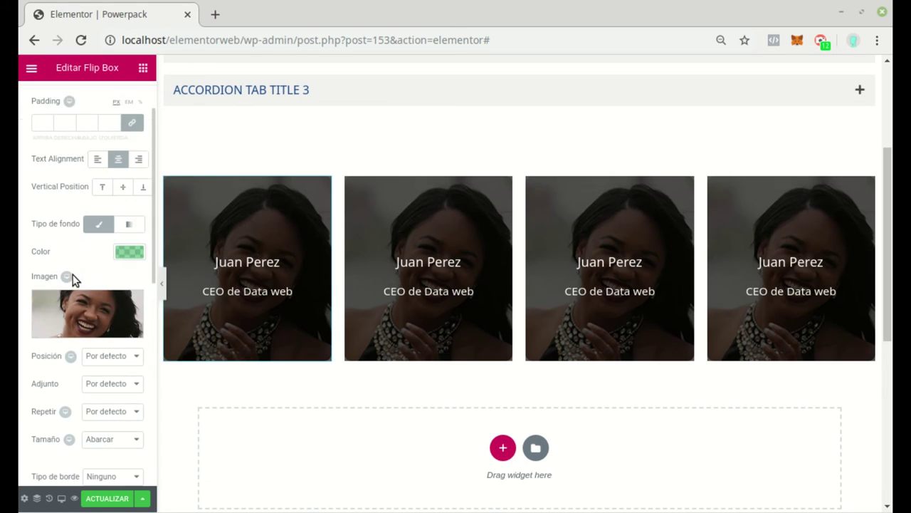
{"action": "scroll", "coordinate": [73, 277], "scroll_direction": "down", "scroll_amount": 1}
{"action": "scroll", "coordinate": [73, 276], "scroll_direction": "down", "scroll_amount": 3}
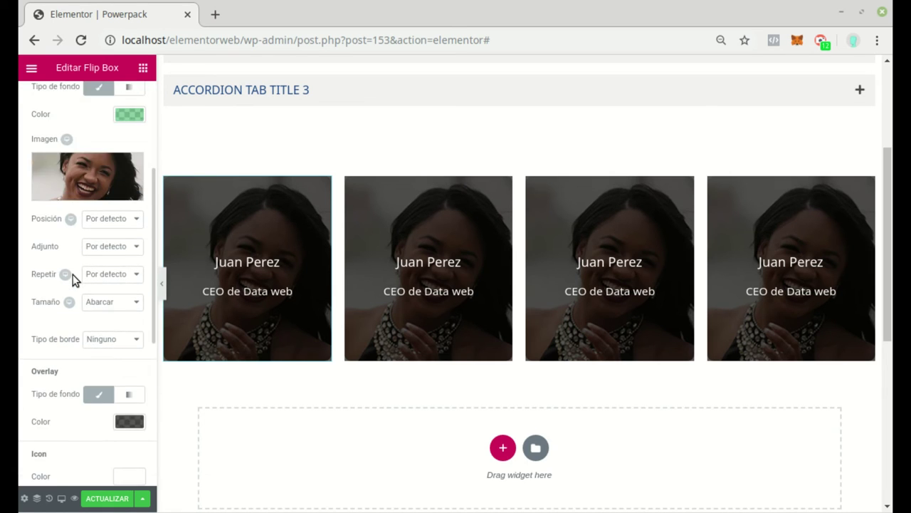
{"action": "scroll", "coordinate": [73, 276], "scroll_direction": "down", "scroll_amount": 2}
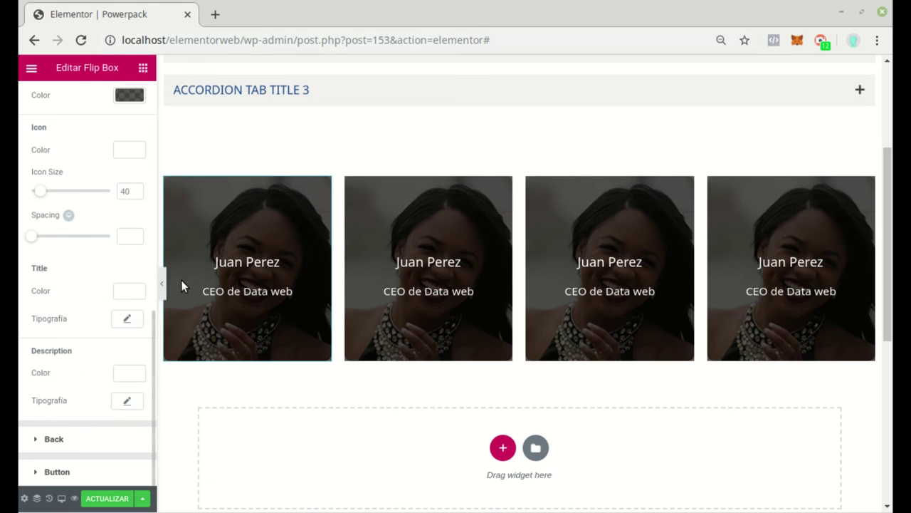
{"action": "scroll", "coordinate": [181, 285], "scroll_direction": "up", "scroll_amount": 1}
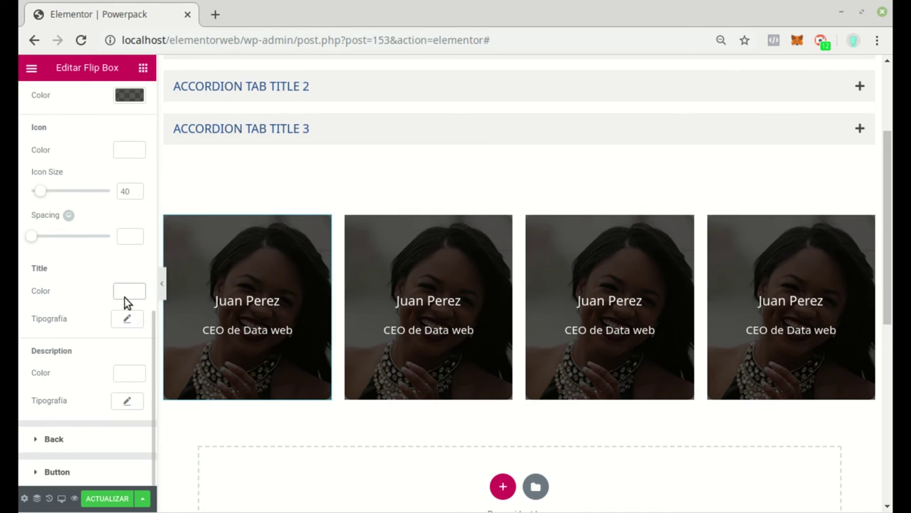
{"action": "left_click", "coordinate": [127, 292]}
{"action": "left_click", "coordinate": [83, 438]}
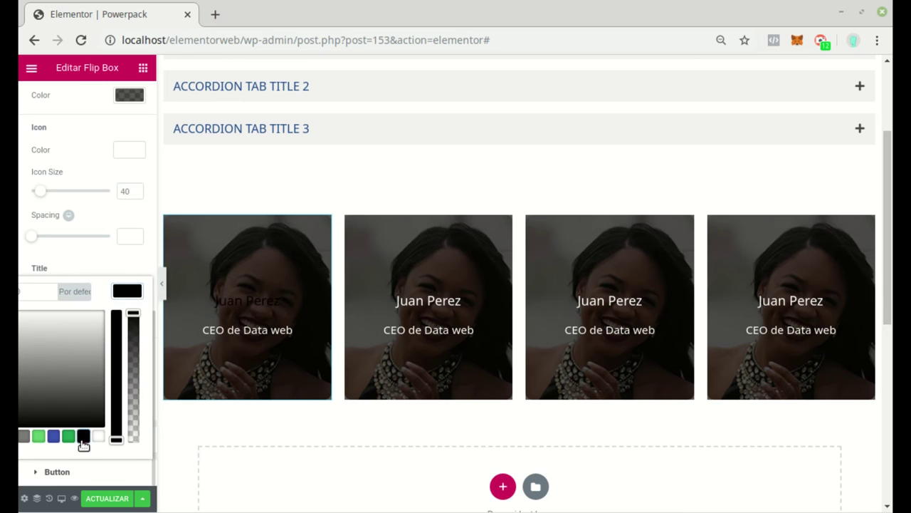
{"action": "left_click", "coordinate": [69, 436]}
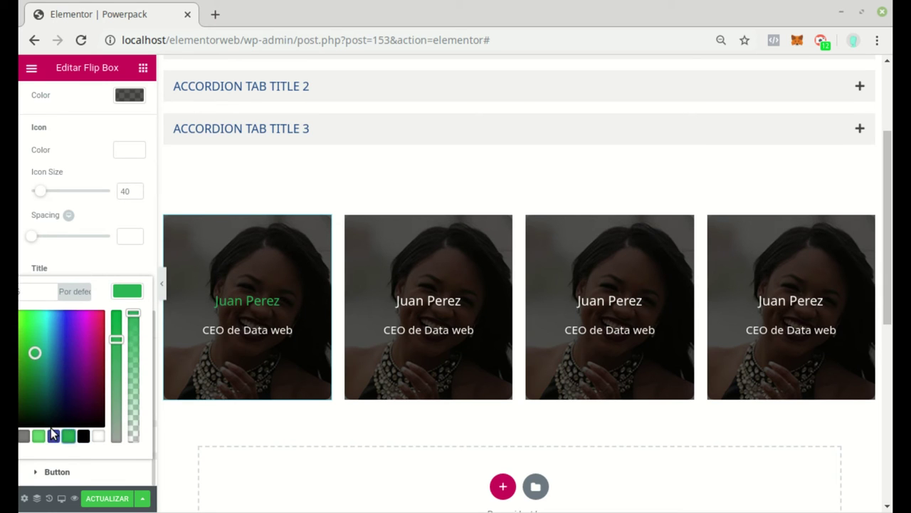
{"action": "left_click", "coordinate": [97, 436]}
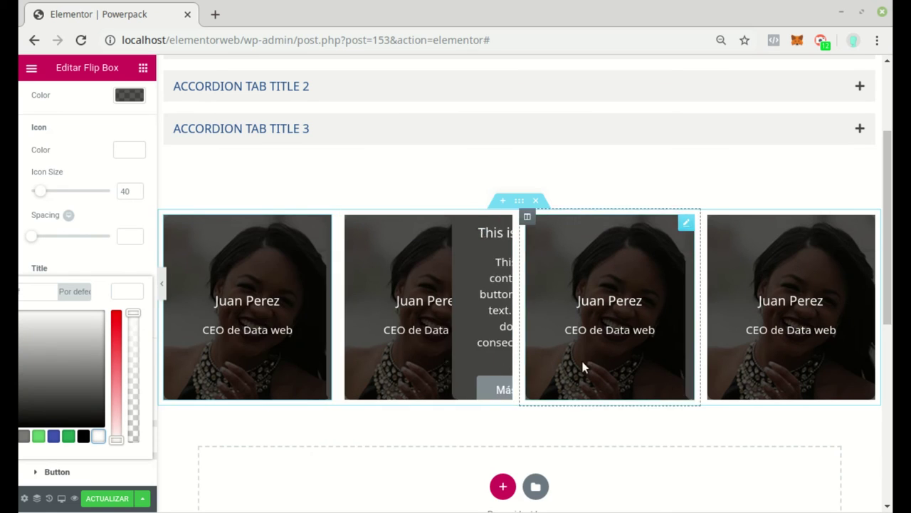
{"action": "left_click", "coordinate": [76, 93]}
Step: Add a single-column section below the Flip Boxes and place an Espaciador widget in it
{"action": "scroll", "coordinate": [570, 228], "scroll_direction": "down", "scroll_amount": 3}
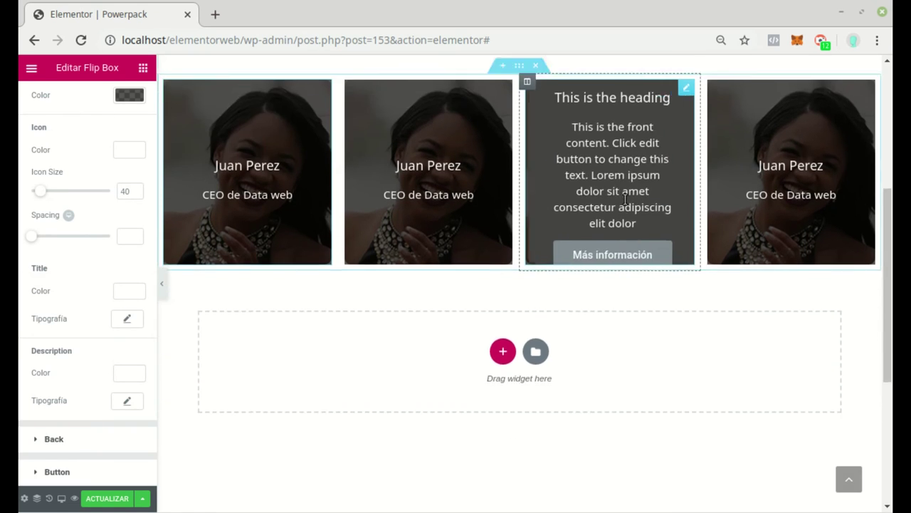
{"action": "left_click", "coordinate": [503, 293]}
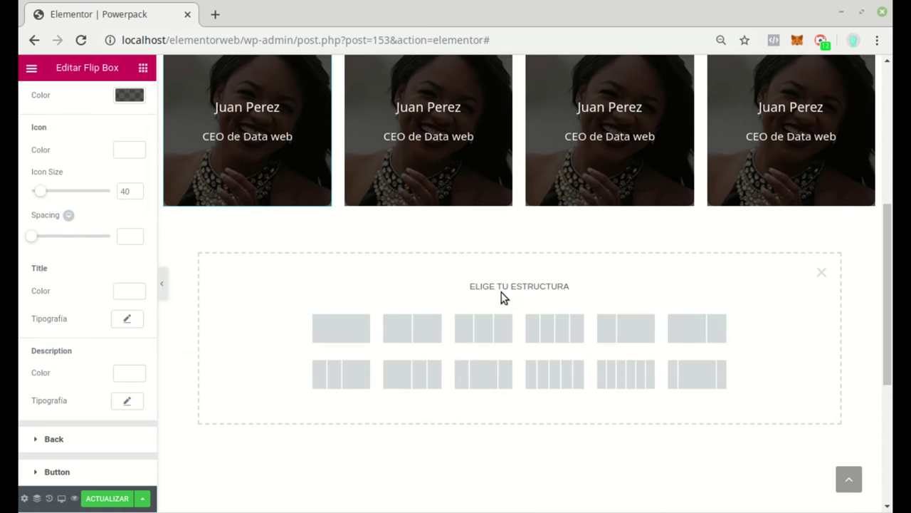
{"action": "left_click", "coordinate": [318, 334]}
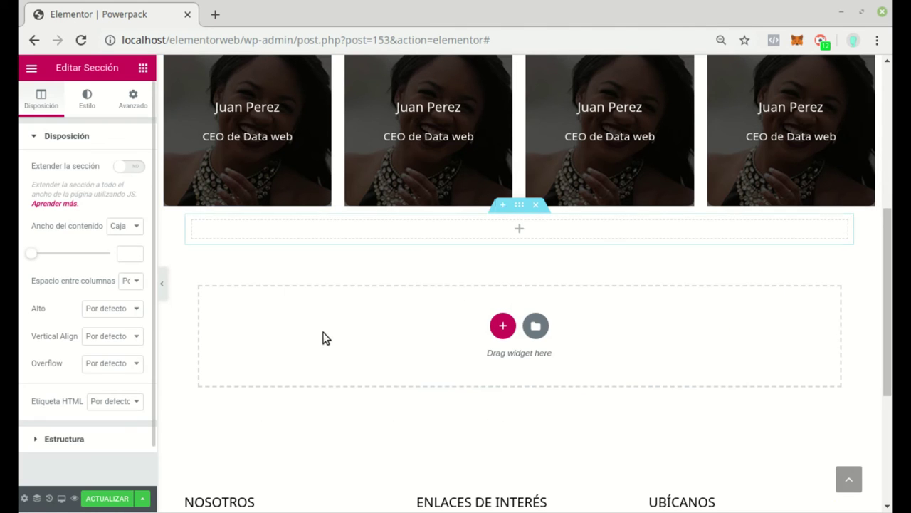
{"action": "left_click", "coordinate": [519, 232]}
{"action": "left_click_drag", "start_coordinate": [120, 375], "coordinate": [509, 230]}
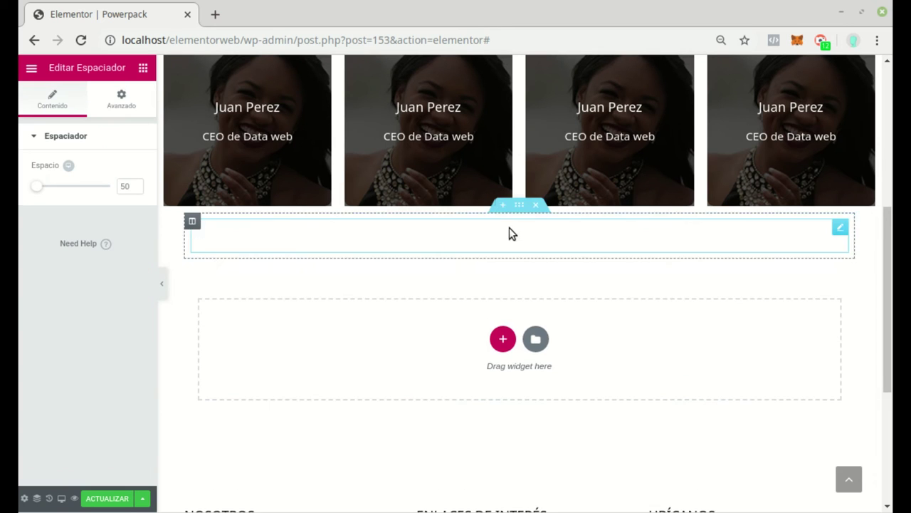
Step: Add another single-column section below the spacer and open its section settings
{"action": "left_click", "coordinate": [501, 338]}
{"action": "left_click", "coordinate": [345, 373]}
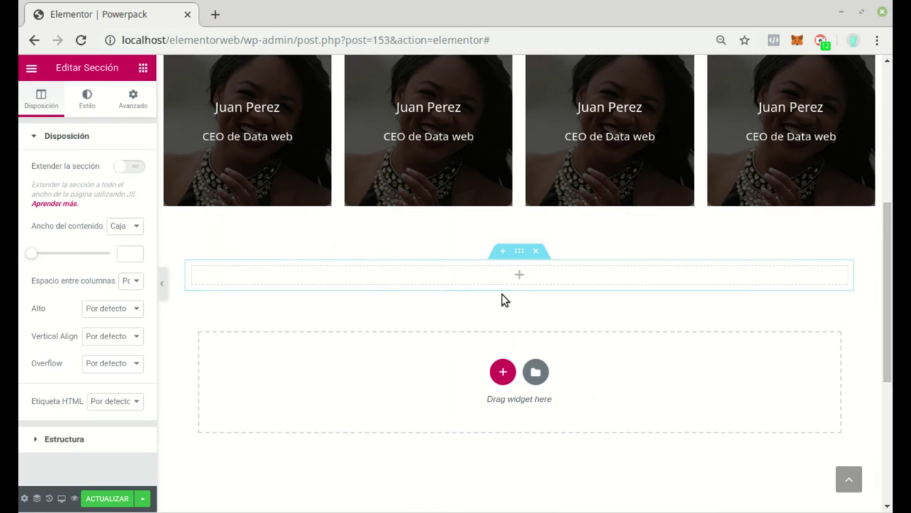
{"action": "left_click", "coordinate": [519, 277]}
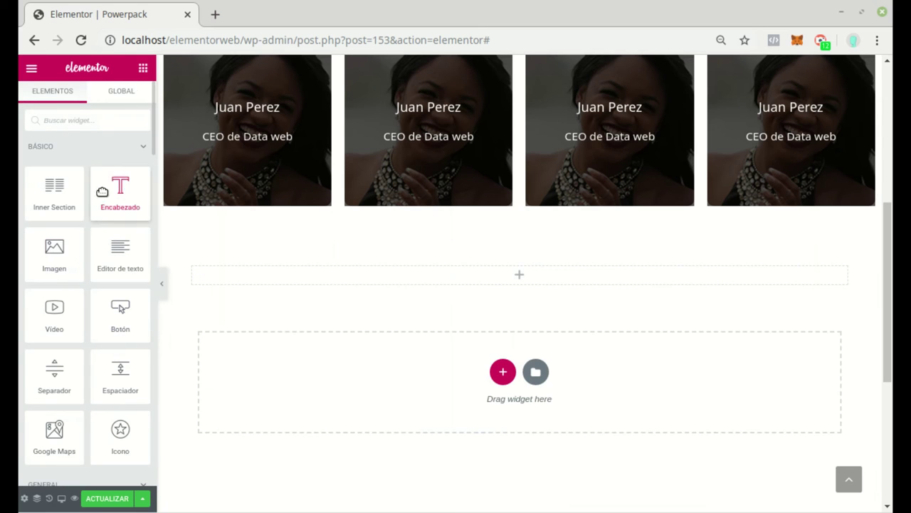
{"action": "left_click", "coordinate": [516, 254]}
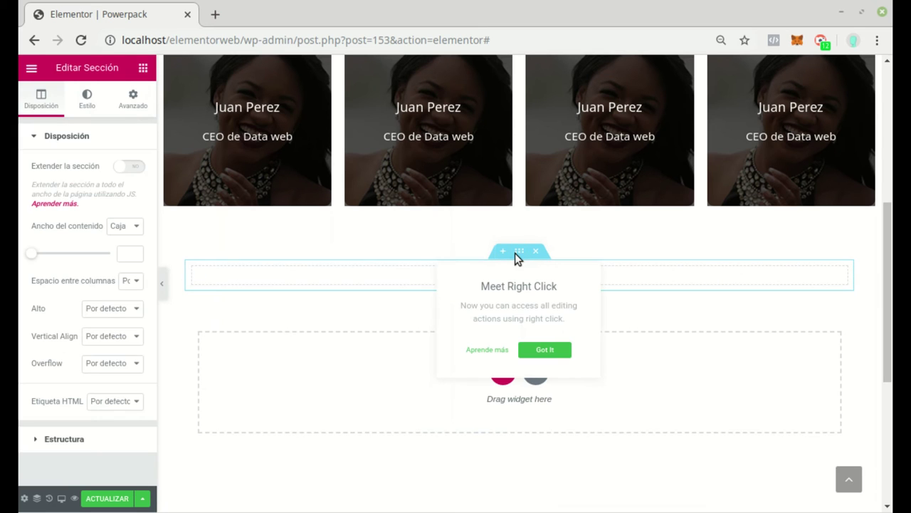
Step: Stretch the new section to full width and place an inner section with two columns inside it
{"action": "left_click", "coordinate": [136, 167]}
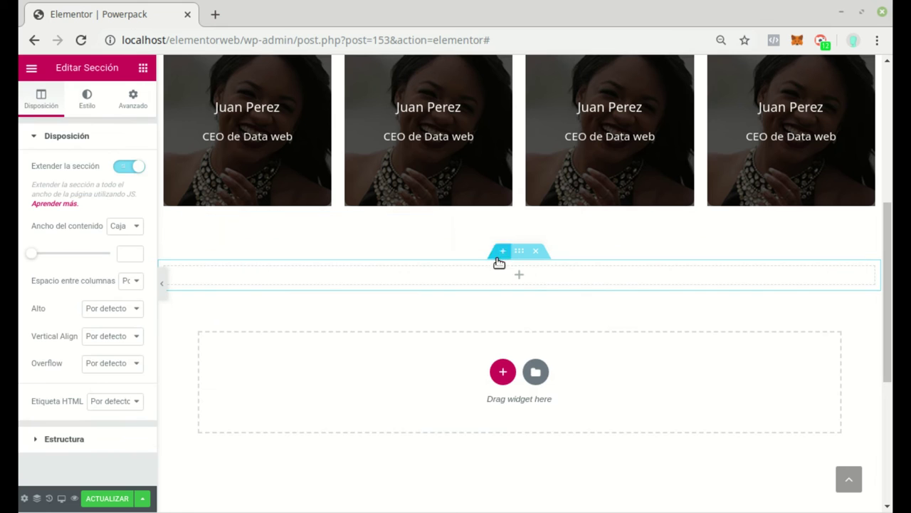
{"action": "left_click", "coordinate": [522, 277]}
{"action": "scroll", "coordinate": [121, 328], "scroll_direction": "down", "scroll_amount": 12}
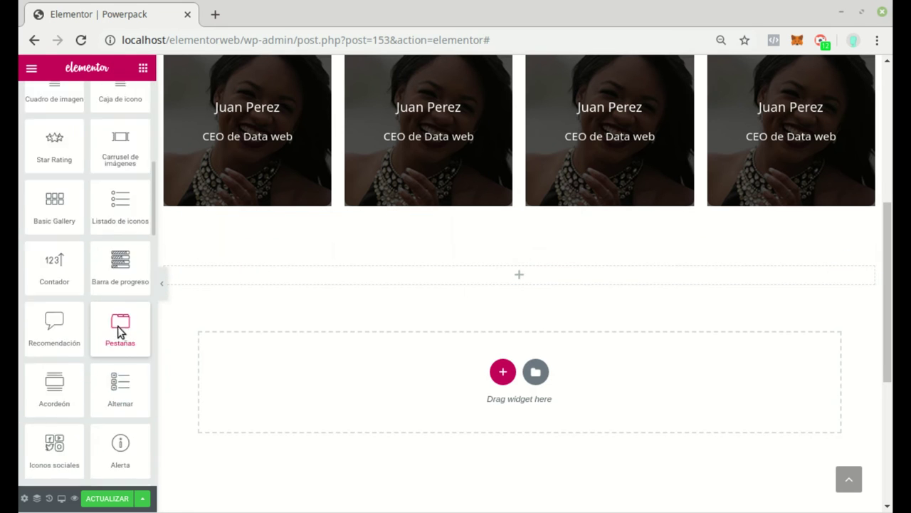
{"action": "scroll", "coordinate": [120, 331], "scroll_direction": "down", "scroll_amount": 6}
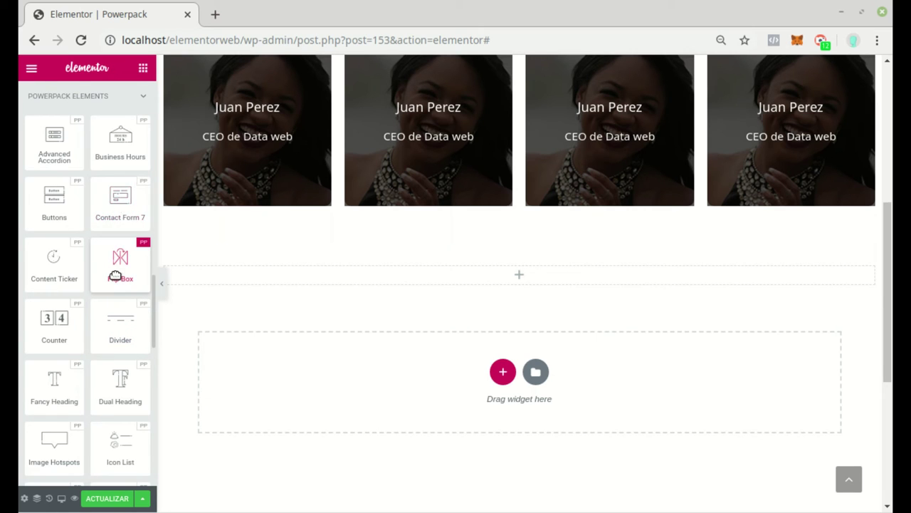
{"action": "scroll", "coordinate": [115, 275], "scroll_direction": "down", "scroll_amount": 1}
{"action": "left_click_drag", "start_coordinate": [115, 274], "coordinate": [517, 275]}
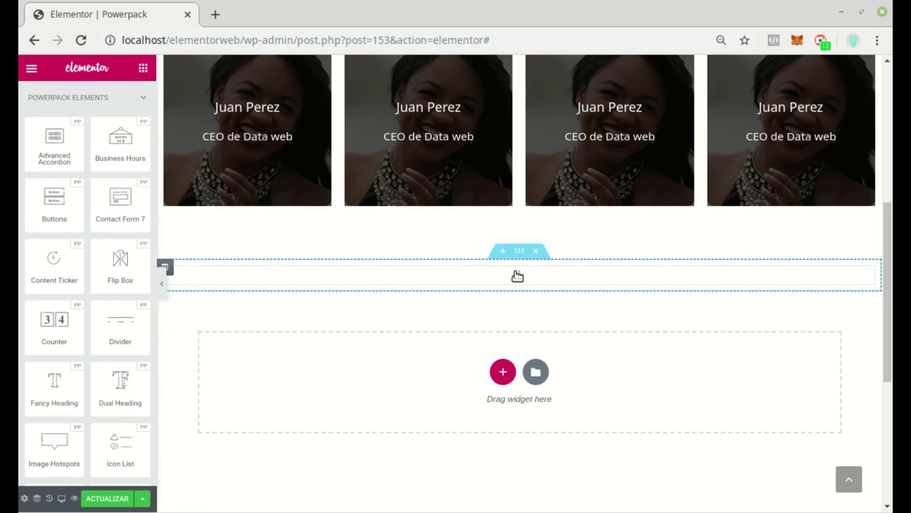
{"action": "scroll", "coordinate": [114, 206], "scroll_direction": "up", "scroll_amount": 10}
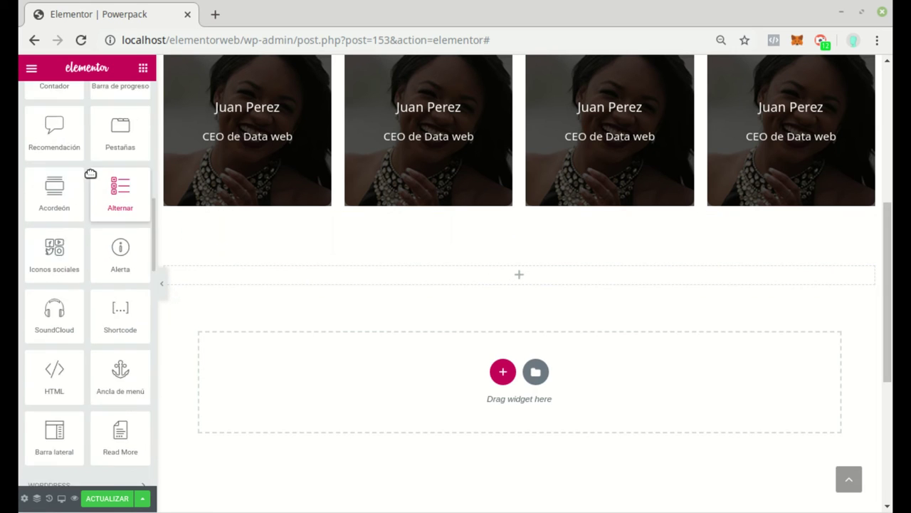
{"action": "scroll", "coordinate": [83, 174], "scroll_direction": "up", "scroll_amount": 2}
{"action": "left_click_drag", "start_coordinate": [59, 192], "coordinate": [524, 267]}
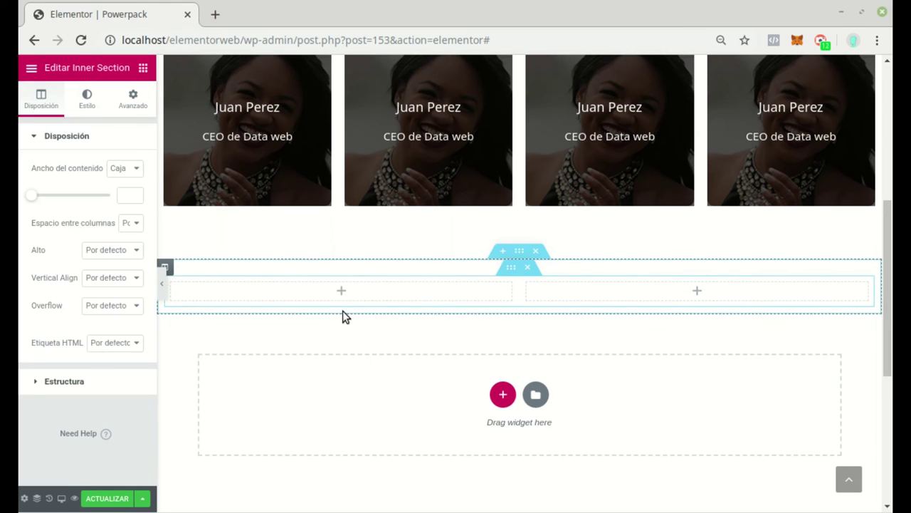
Step: Place a PowerPack Contact Form 7 widget in the first column of the inner section
{"action": "left_click", "coordinate": [341, 291]}
{"action": "scroll", "coordinate": [128, 299], "scroll_direction": "down", "scroll_amount": 10}
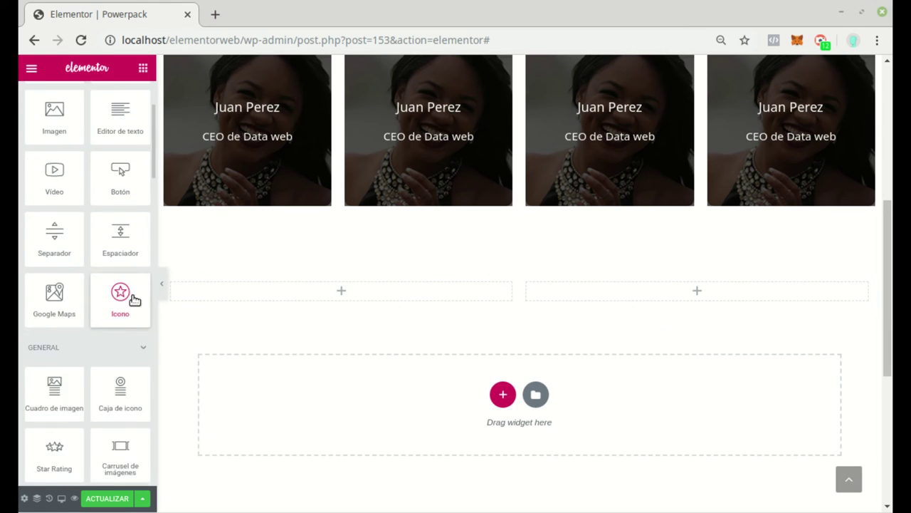
{"action": "scroll", "coordinate": [133, 296], "scroll_direction": "down", "scroll_amount": 5}
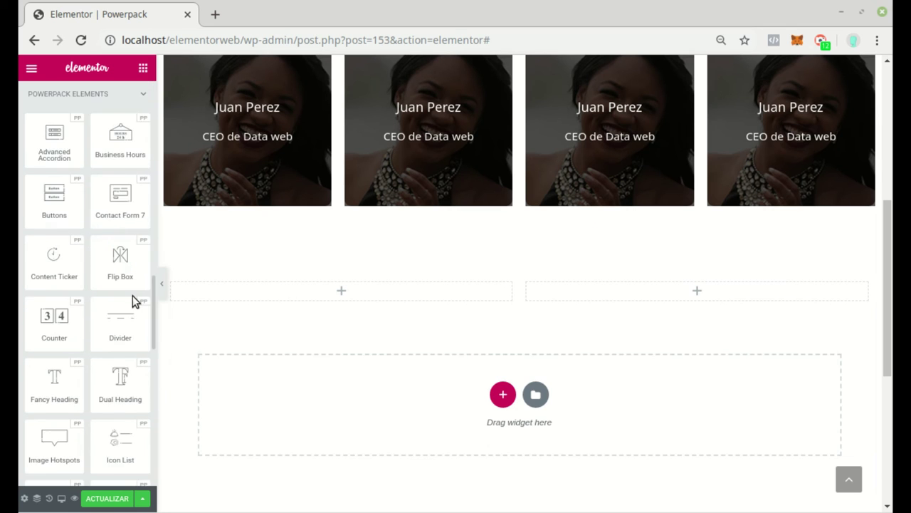
{"action": "scroll", "coordinate": [132, 296], "scroll_direction": "up", "scroll_amount": 1}
{"action": "left_click_drag", "start_coordinate": [120, 240], "coordinate": [338, 291]}
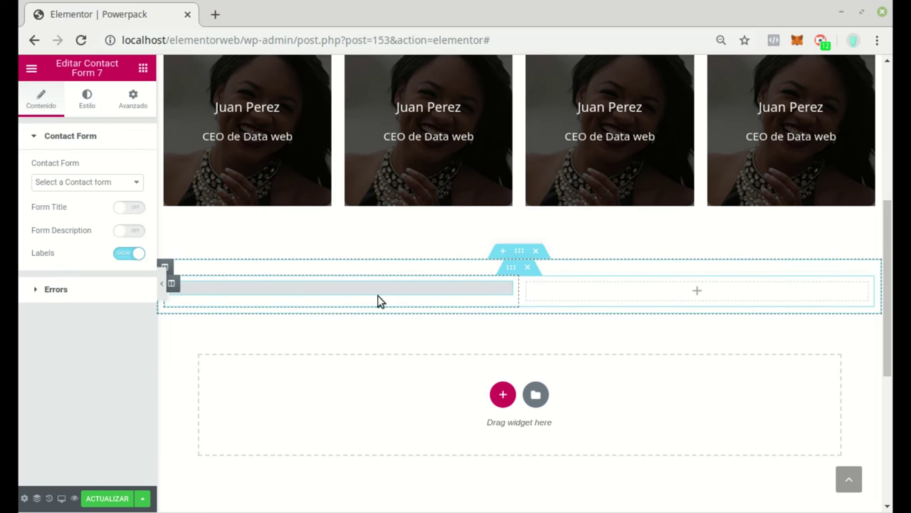
Step: Choose Contact form 1 as the form for the Contact Form 7 widget and look over its fields
{"action": "left_click", "coordinate": [138, 182]}
{"action": "left_click", "coordinate": [58, 227]}
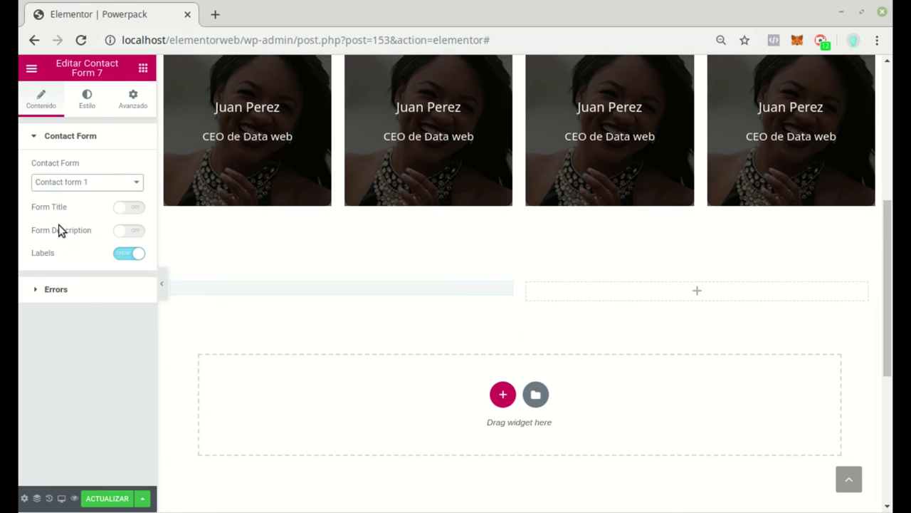
{"action": "scroll", "coordinate": [426, 388], "scroll_direction": "down", "scroll_amount": 1}
{"action": "scroll", "coordinate": [392, 355], "scroll_direction": "down", "scroll_amount": 3}
{"action": "scroll", "coordinate": [394, 349], "scroll_direction": "up", "scroll_amount": 4}
{"action": "scroll", "coordinate": [444, 299], "scroll_direction": "down", "scroll_amount": 1}
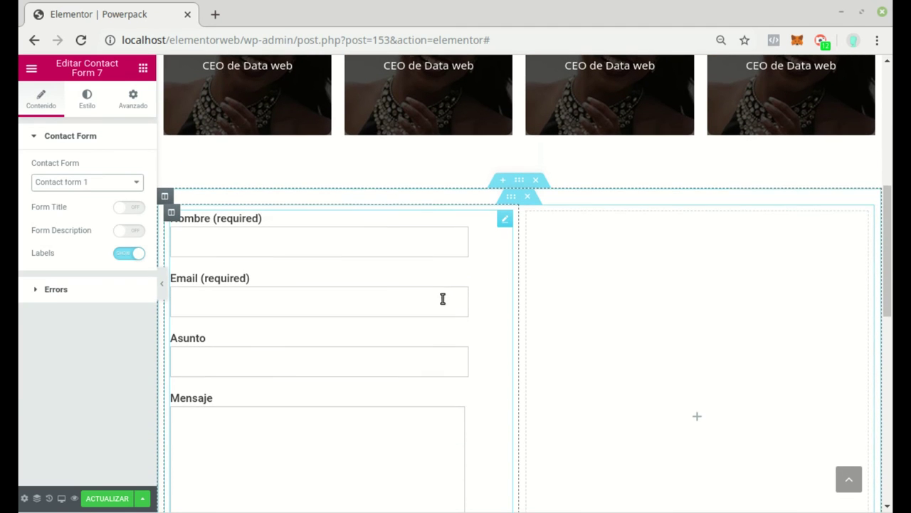
{"action": "left_click", "coordinate": [137, 185]}
{"action": "left_click", "coordinate": [85, 227]}
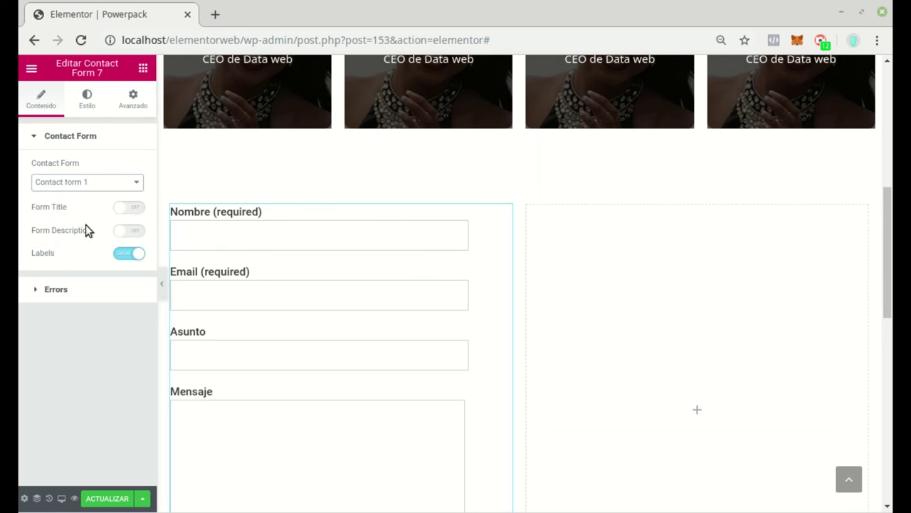
Step: Enable the contact form's title and set it to "Contactanos"
{"action": "left_click", "coordinate": [138, 209]}
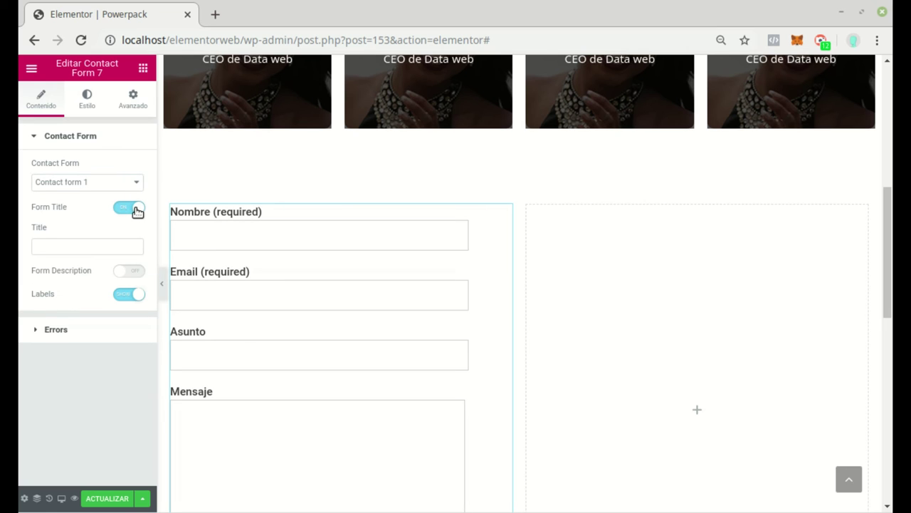
{"action": "left_click", "coordinate": [88, 246]}
{"action": "type", "text": "Contactanos"}
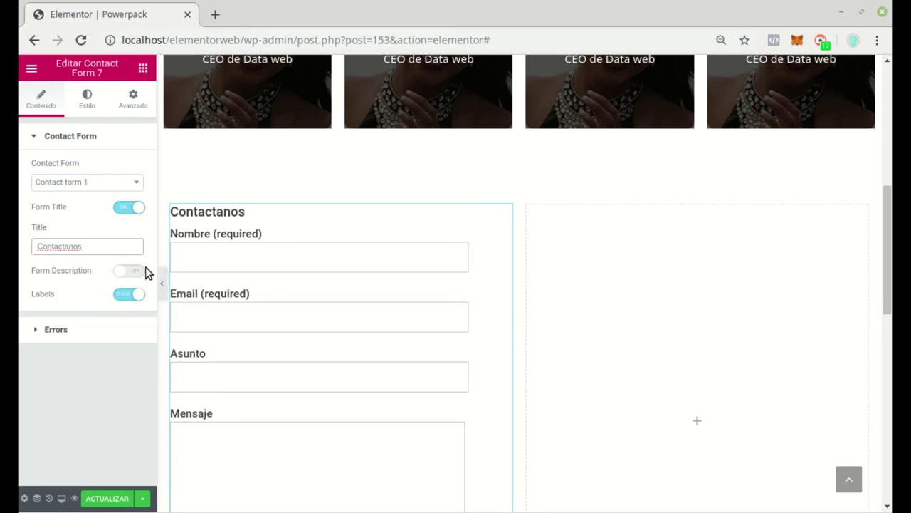
Step: Enable the contact form's description and set it to "Por favor escribenos"
{"action": "left_click", "coordinate": [133, 273]}
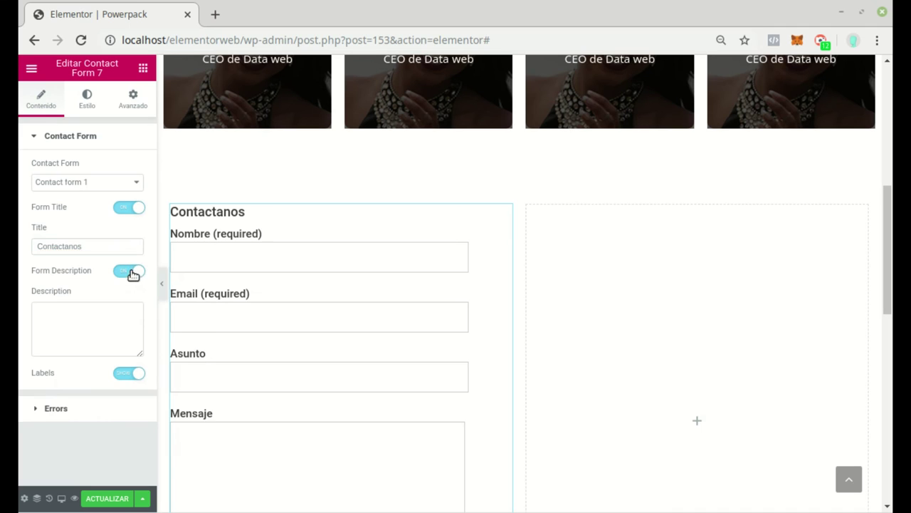
{"action": "left_click", "coordinate": [69, 313]}
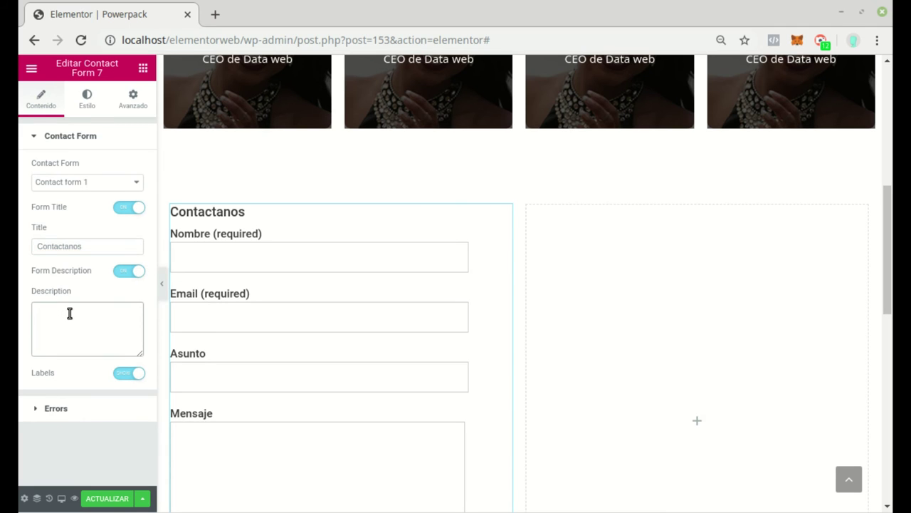
{"action": "type", "text": "Por"}
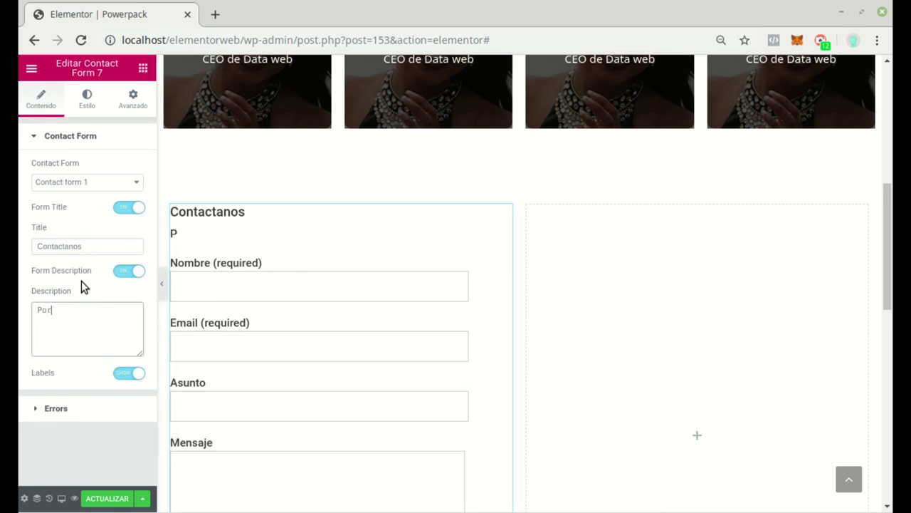
{"action": "type", "text": " favor escribenos"}
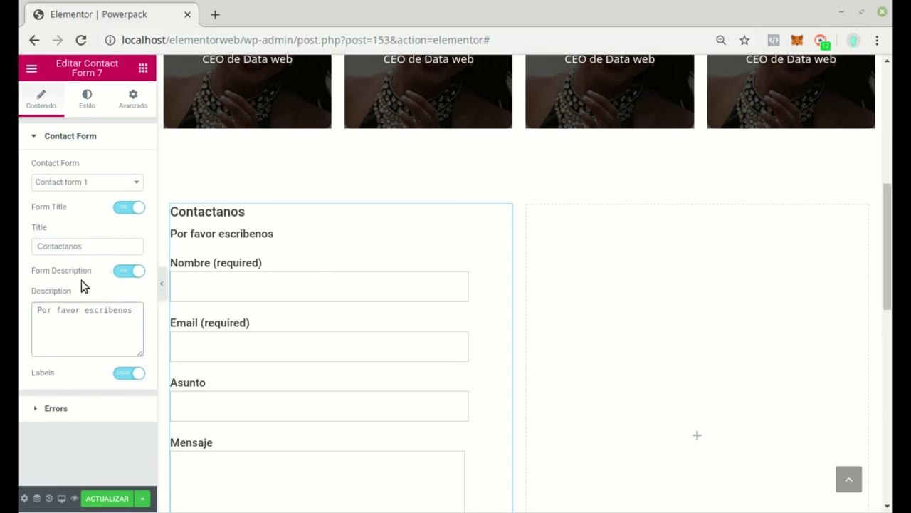
{"action": "scroll", "coordinate": [311, 260], "scroll_direction": "down", "scroll_amount": 1}
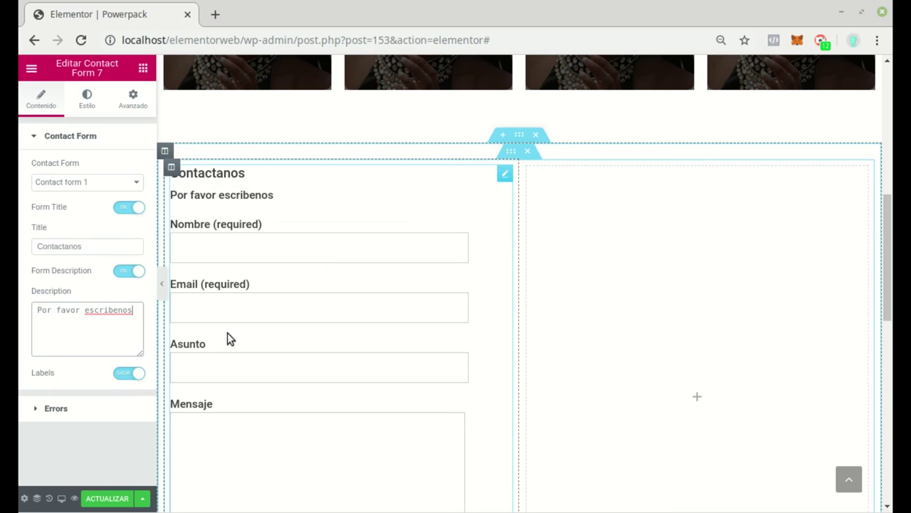
Step: Try hiding the contact form's labels and show them again
{"action": "left_click", "coordinate": [123, 376]}
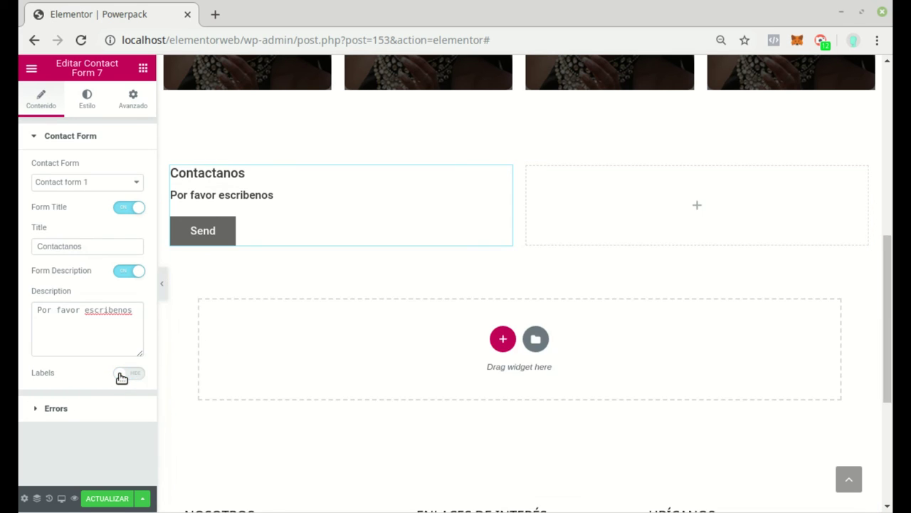
{"action": "left_click", "coordinate": [139, 378]}
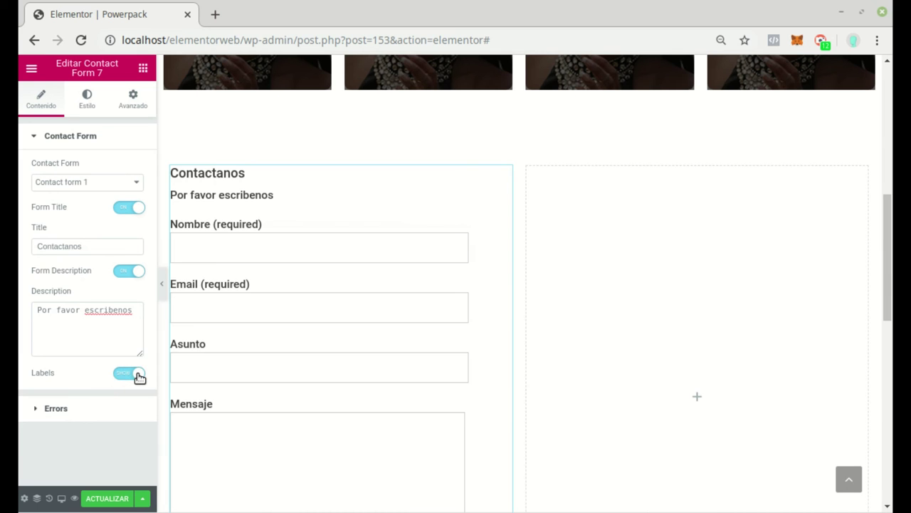
{"action": "scroll", "coordinate": [320, 384], "scroll_direction": "down", "scroll_amount": 3}
{"action": "scroll", "coordinate": [321, 385], "scroll_direction": "up", "scroll_amount": 1}
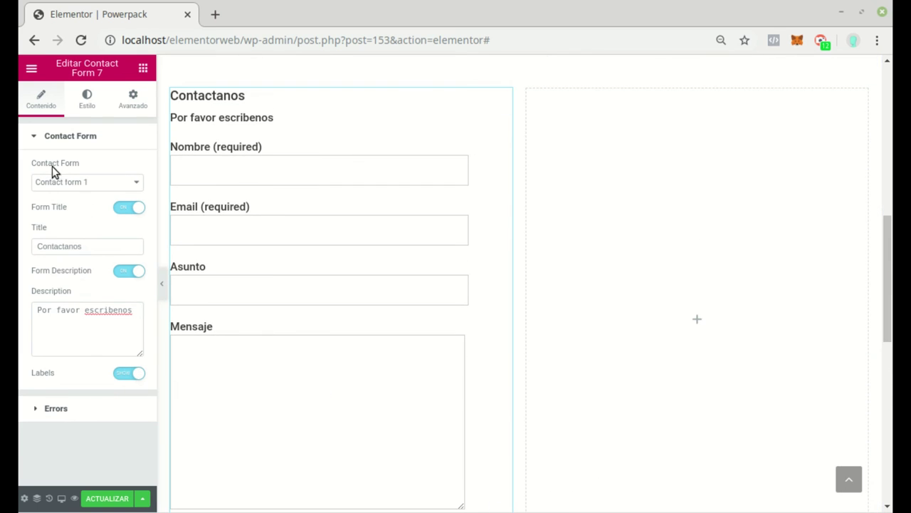
Step: Center the contact form's title and description and set the title's text color to the preset dark green
{"action": "left_click", "coordinate": [83, 102]}
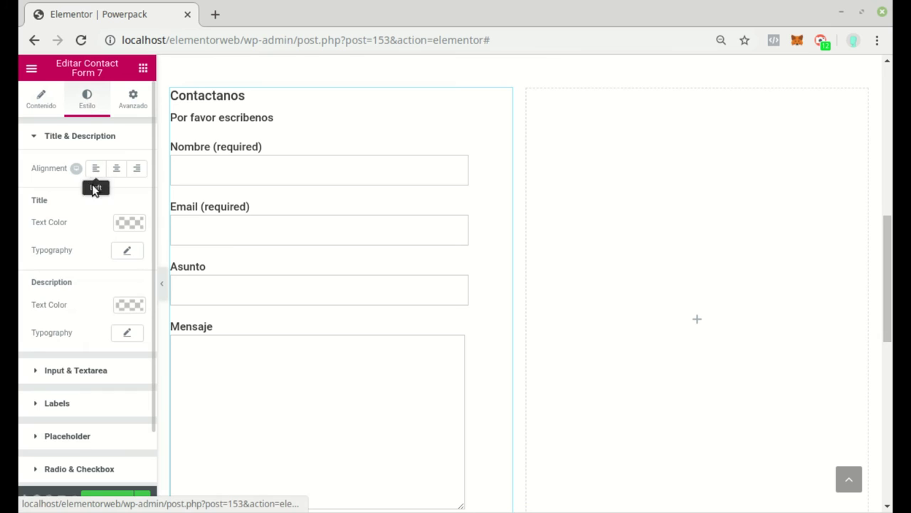
{"action": "left_click", "coordinate": [112, 168]}
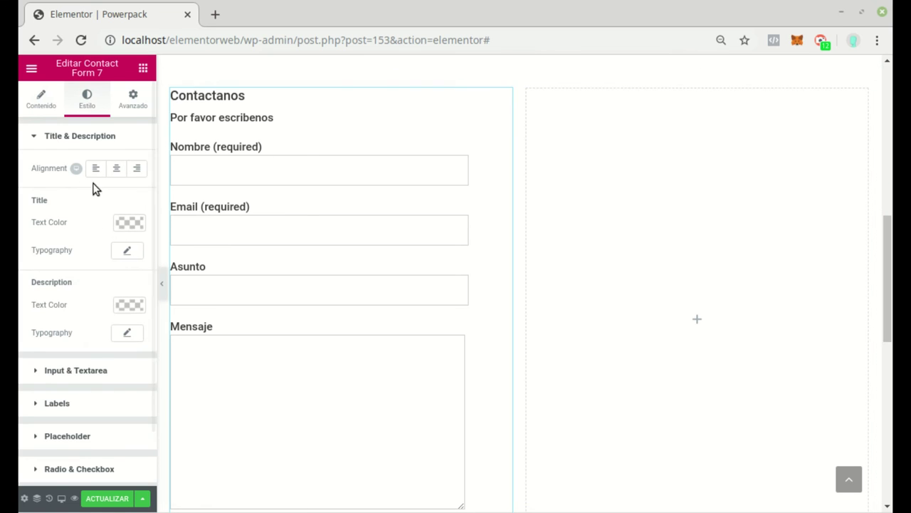
{"action": "left_click", "coordinate": [124, 171]}
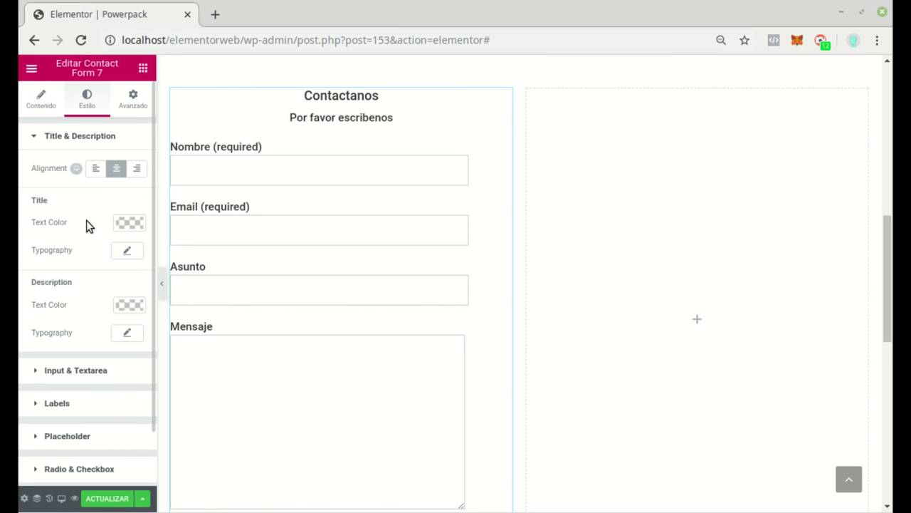
{"action": "left_click", "coordinate": [124, 225]}
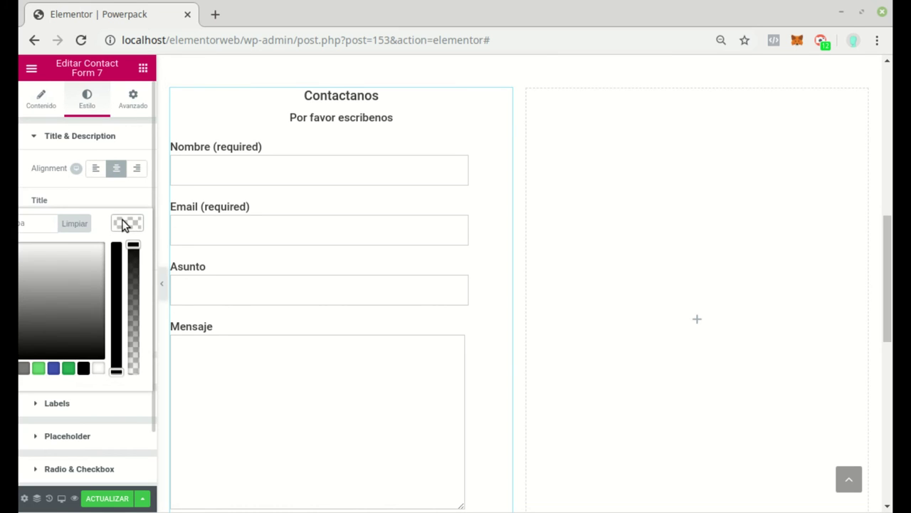
{"action": "left_click", "coordinate": [69, 369]}
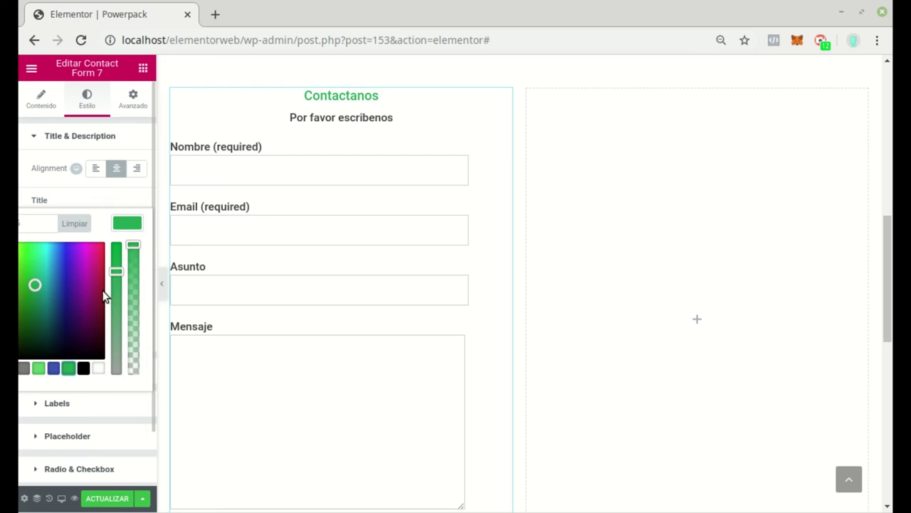
{"action": "left_click", "coordinate": [24, 224]}
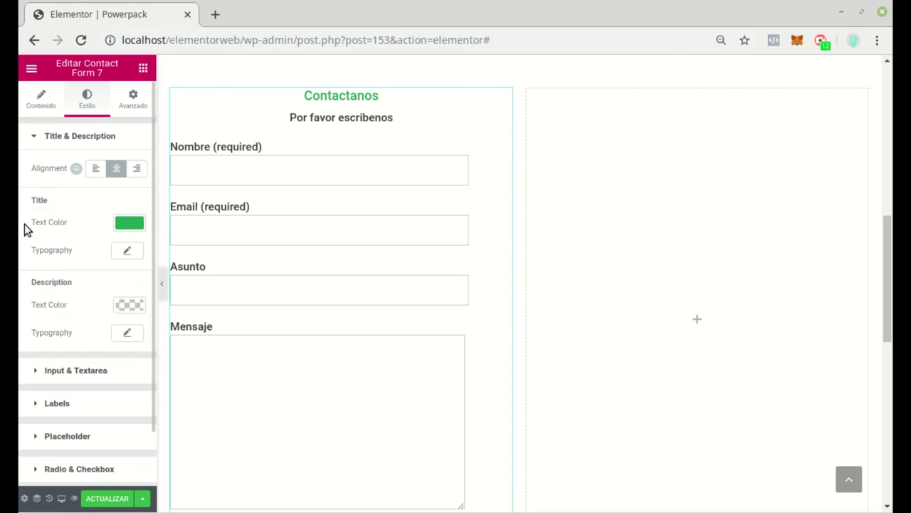
Step: Enlarge the contact form title's font to about 35 px and transform its text to uppercase
{"action": "left_click", "coordinate": [127, 254]}
{"action": "left_click_drag", "start_coordinate": [37, 338], "coordinate": [49, 342]}
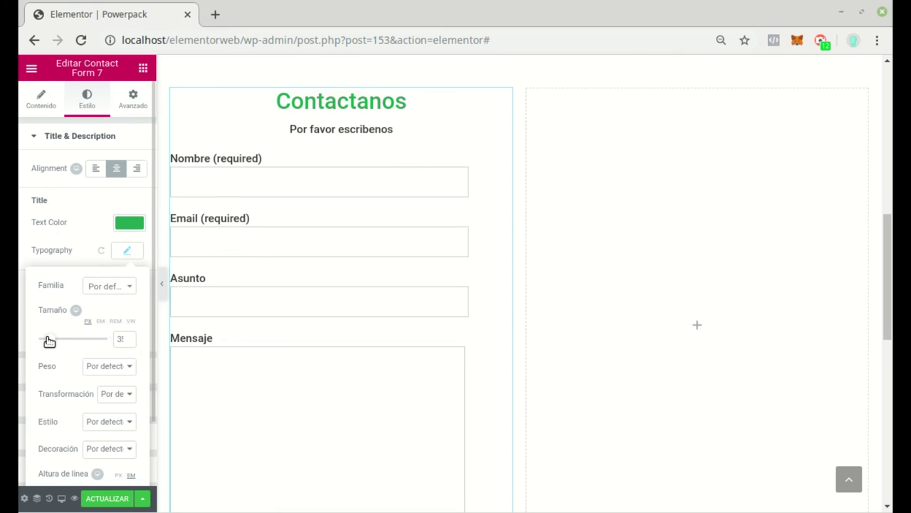
{"action": "left_click", "coordinate": [129, 394]}
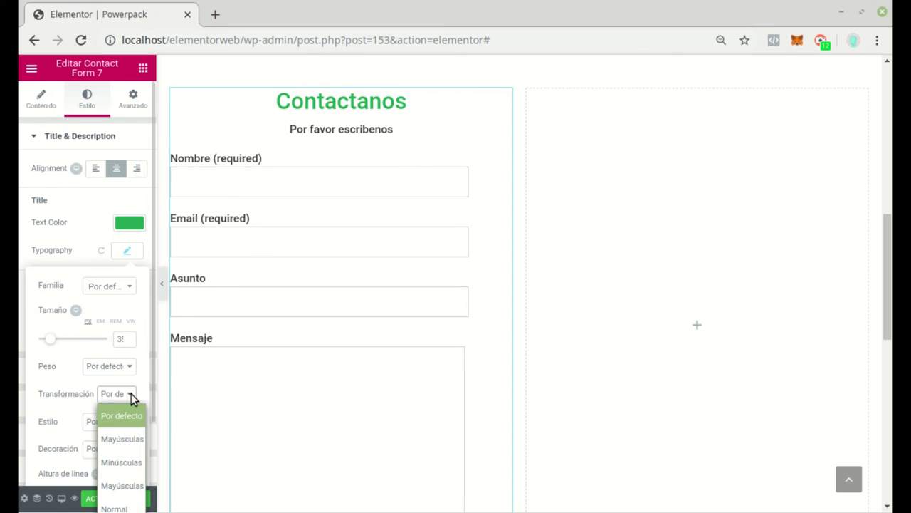
{"action": "left_click", "coordinate": [104, 438]}
{"action": "left_click", "coordinate": [370, 147]}
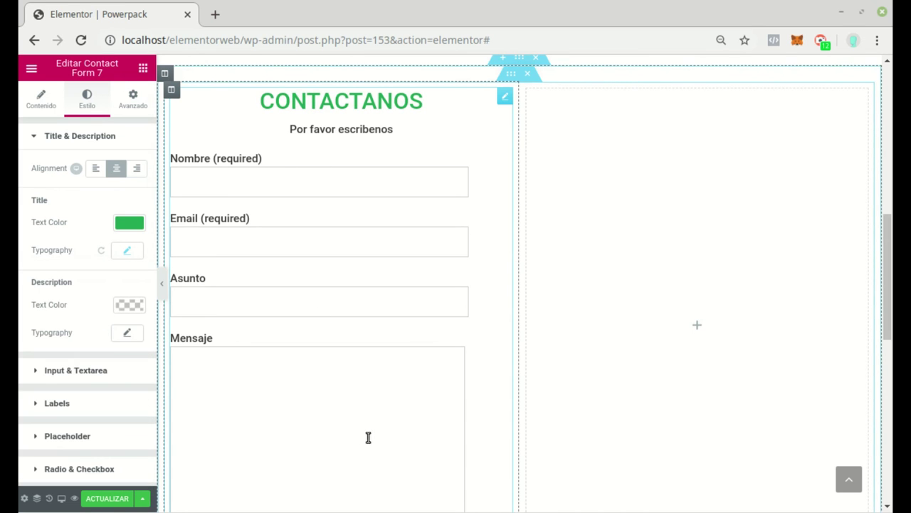
Step: Set the normal text color of the contact form's inputs and textarea to the preset dark green
{"action": "scroll", "coordinate": [356, 420], "scroll_direction": "down", "scroll_amount": 2}
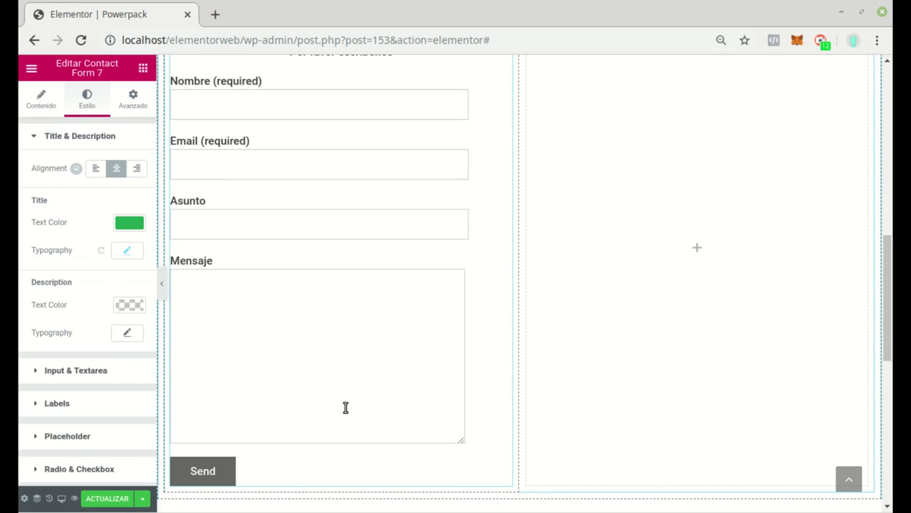
{"action": "left_click", "coordinate": [34, 371]}
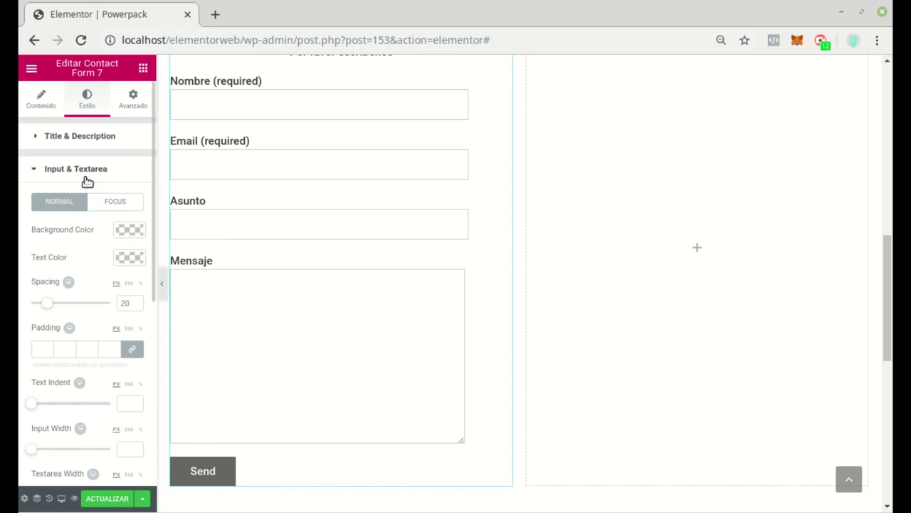
{"action": "left_click", "coordinate": [129, 257]}
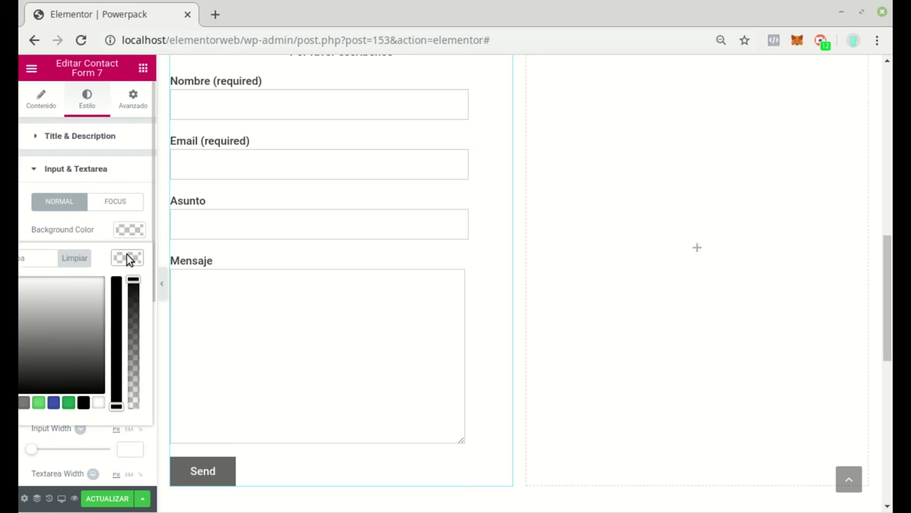
{"action": "left_click", "coordinate": [67, 402]}
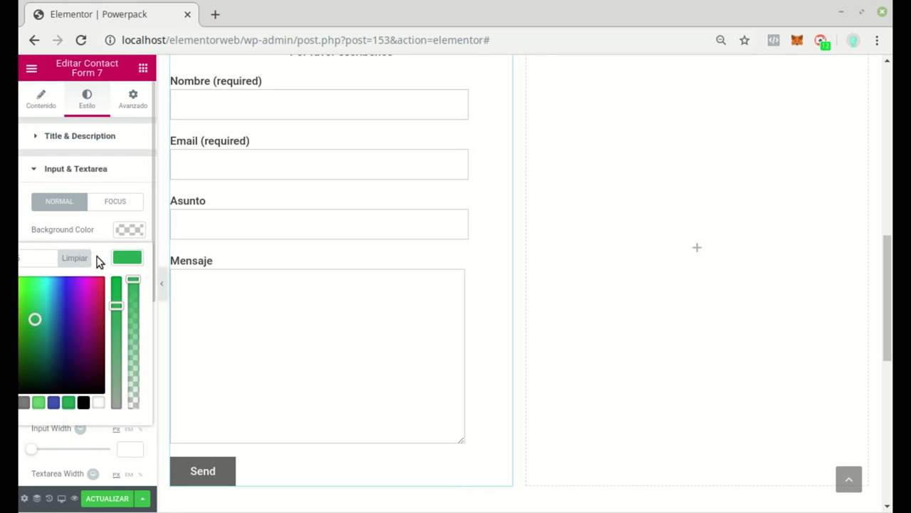
Step: Close the contact form's input and textarea style settings and look over the form on the page
{"action": "left_click", "coordinate": [131, 467]}
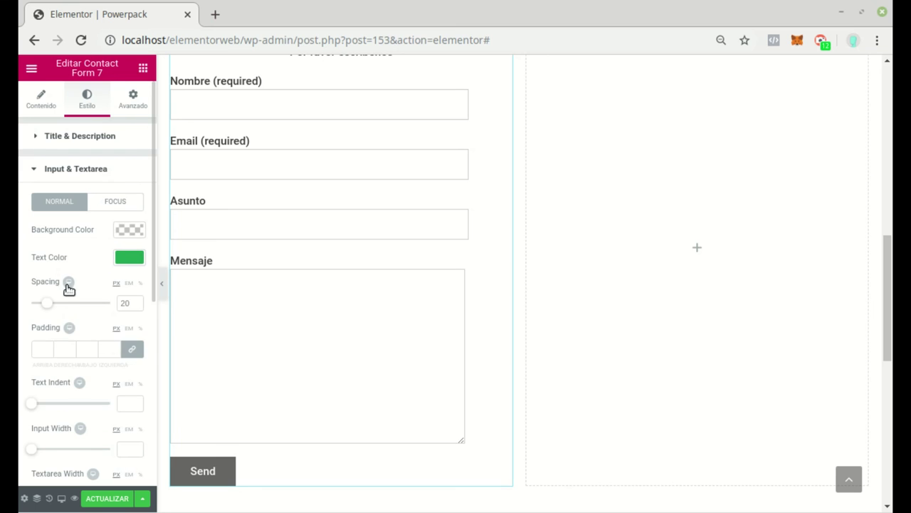
{"action": "left_click", "coordinate": [33, 170]}
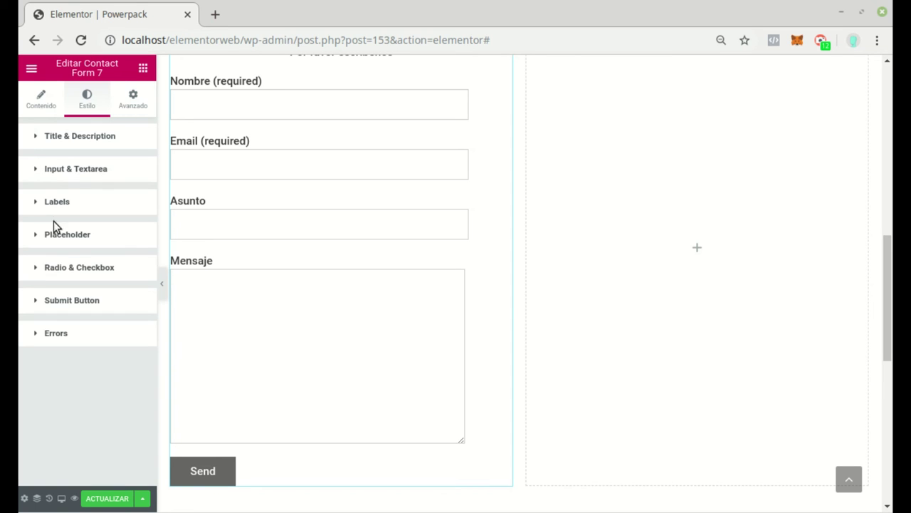
{"action": "scroll", "coordinate": [392, 220], "scroll_direction": "up", "scroll_amount": 4}
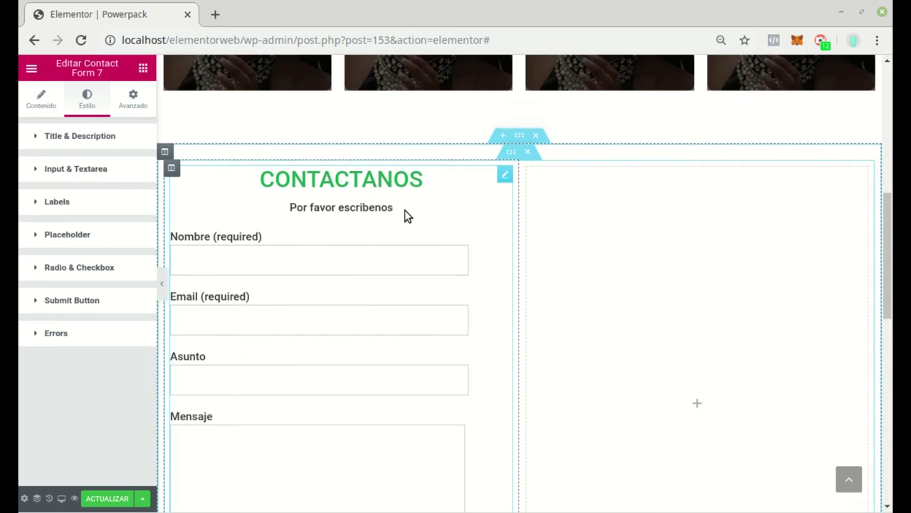
{"action": "scroll", "coordinate": [407, 214], "scroll_direction": "down", "scroll_amount": 2}
{"action": "scroll", "coordinate": [327, 310], "scroll_direction": "up", "scroll_amount": 2}
{"action": "scroll", "coordinate": [390, 248], "scroll_direction": "down", "scroll_amount": 1}
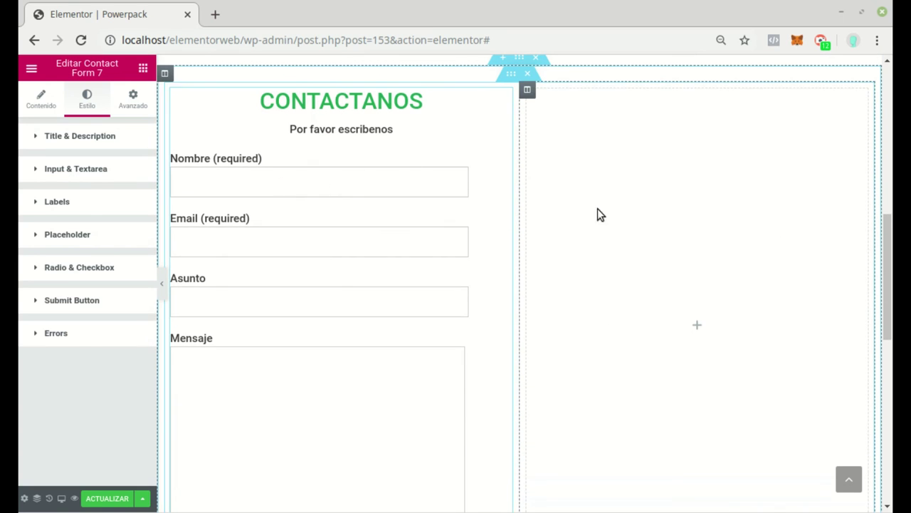
Step: Add a PowerPack Fancy Heading widget to the empty column beside the contact form
{"action": "left_click", "coordinate": [698, 326]}
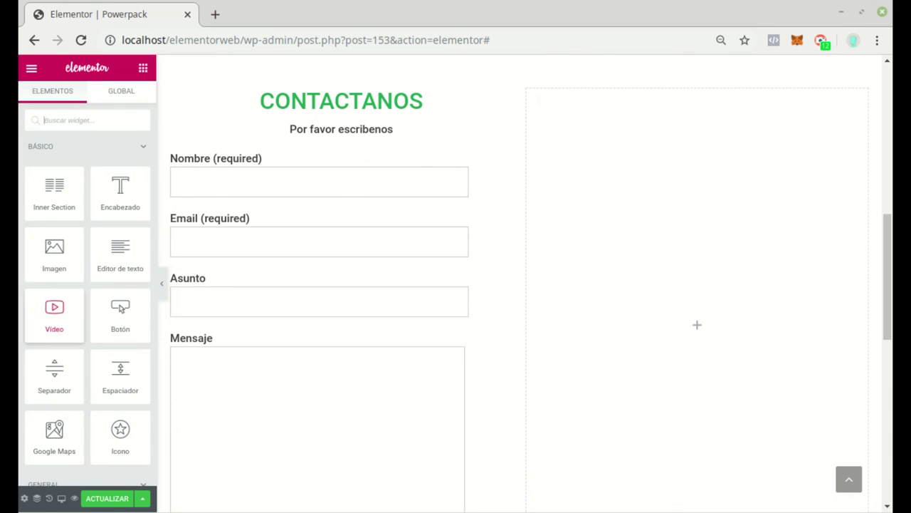
{"action": "scroll", "coordinate": [120, 313], "scroll_direction": "down", "scroll_amount": 10}
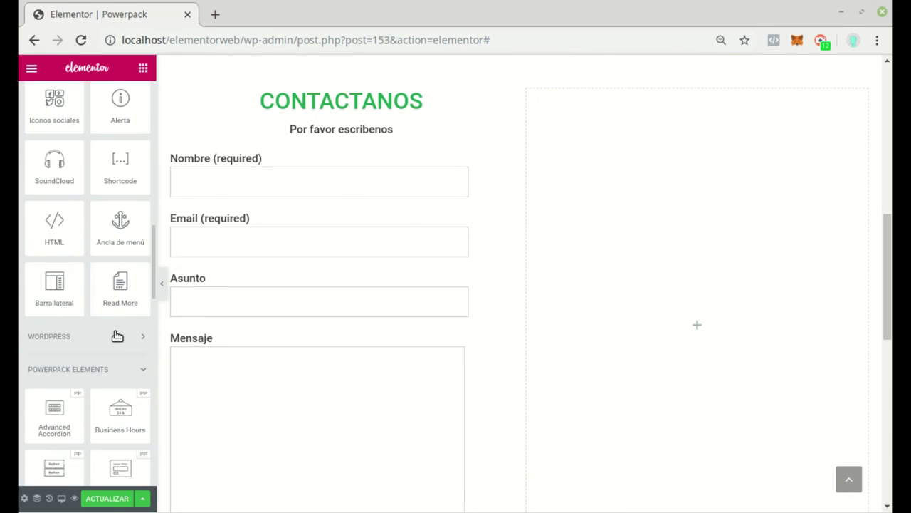
{"action": "scroll", "coordinate": [115, 335], "scroll_direction": "down", "scroll_amount": 5}
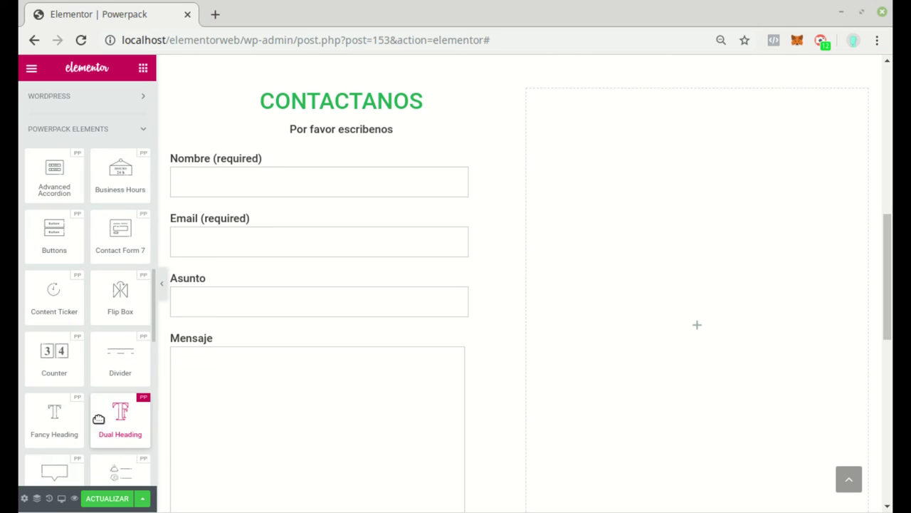
{"action": "scroll", "coordinate": [98, 419], "scroll_direction": "down", "scroll_amount": 1}
{"action": "scroll", "coordinate": [80, 292], "scroll_direction": "down", "scroll_amount": 1}
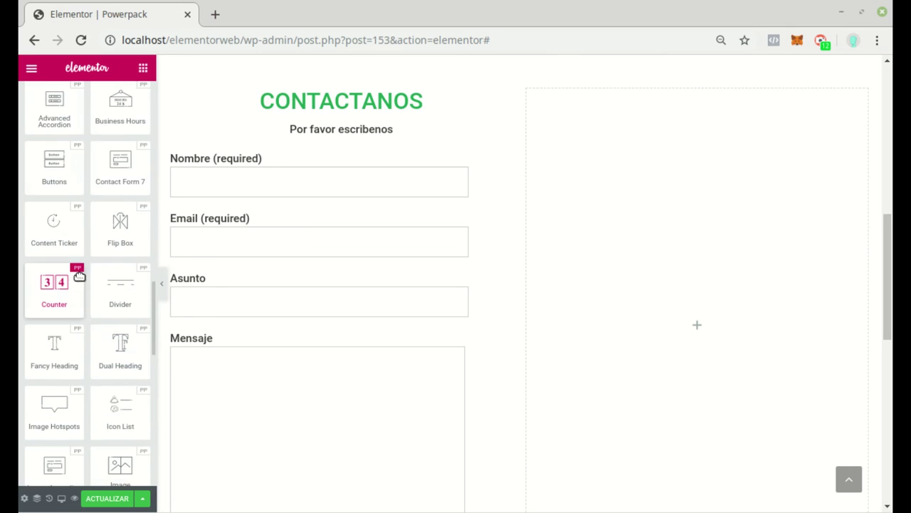
{"action": "left_click_drag", "start_coordinate": [50, 345], "coordinate": [698, 257]}
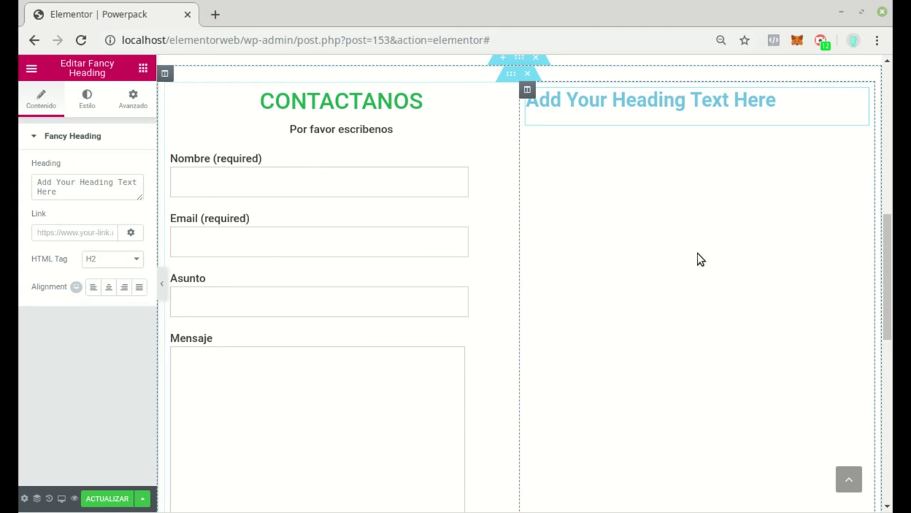
Step: Change the fancy heading's text to "Aprende Más" and center it
{"action": "left_click_drag", "start_coordinate": [73, 191], "coordinate": [39, 184]}
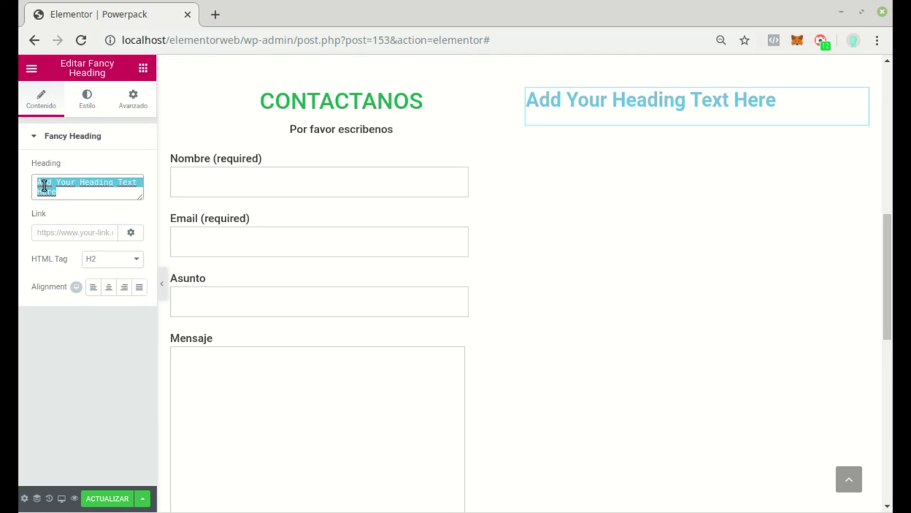
{"action": "type", "text": "A"}
{"action": "right_click", "coordinate": [42, 187]}
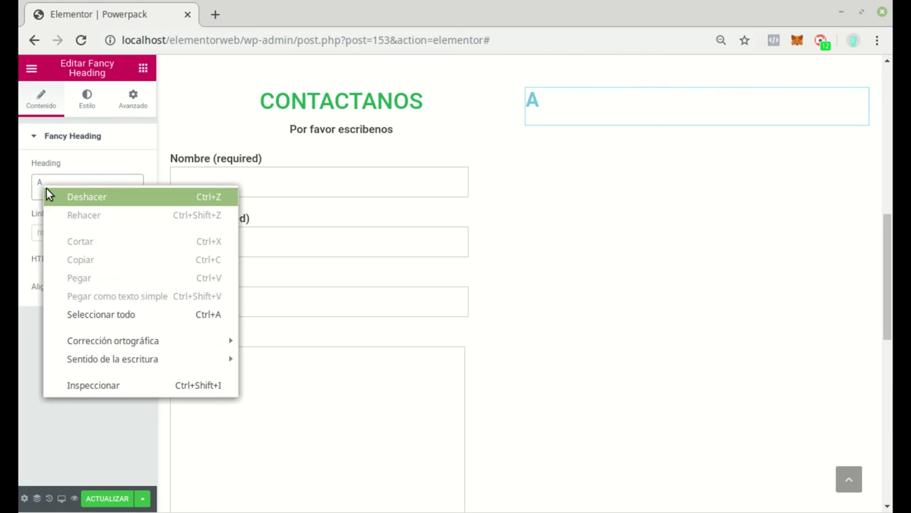
{"action": "left_click", "coordinate": [47, 193]}
{"action": "type", "text": "e"}
{"action": "key", "text": "BackSpace"}
{"action": "type", "text": "A"}
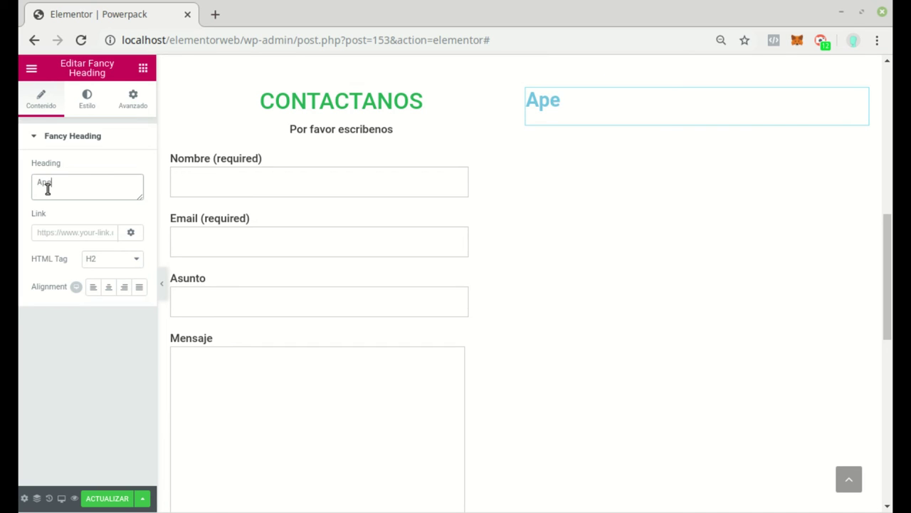
{"action": "type", "text": "prende "}
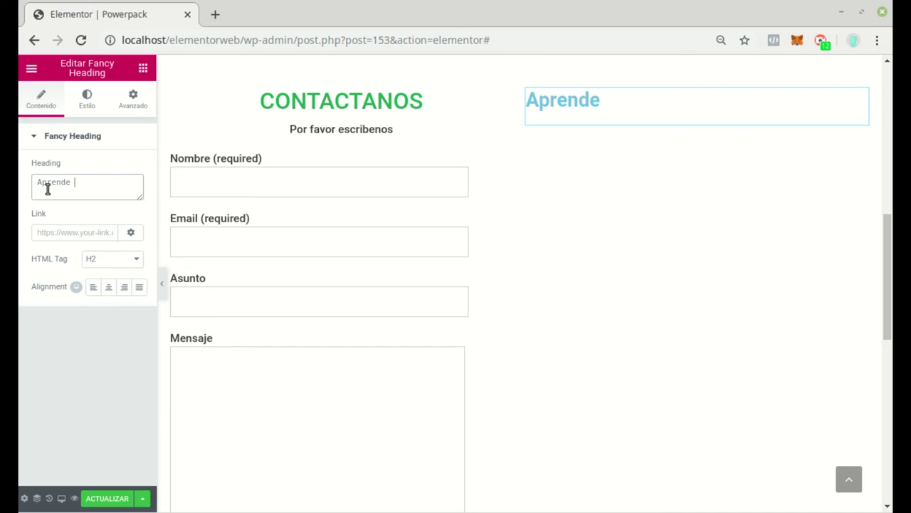
{"action": "type", "text": "Más"}
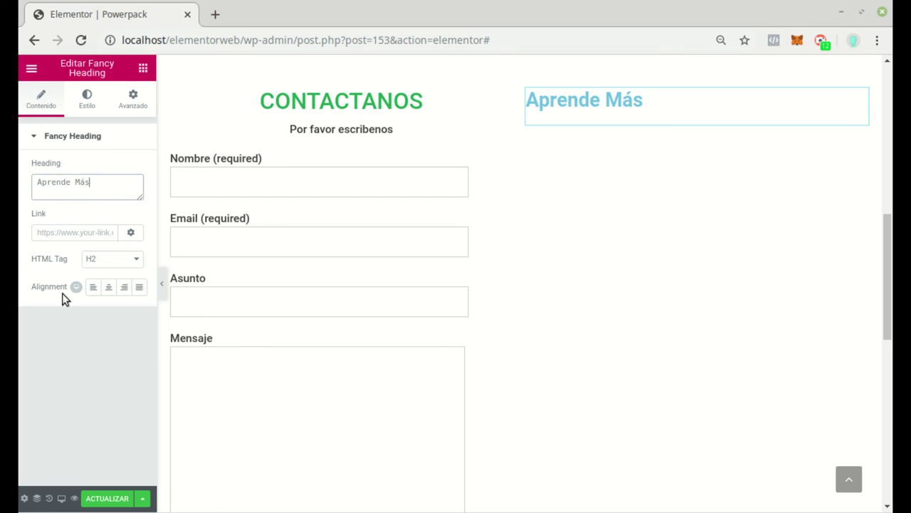
{"action": "left_click", "coordinate": [99, 234]}
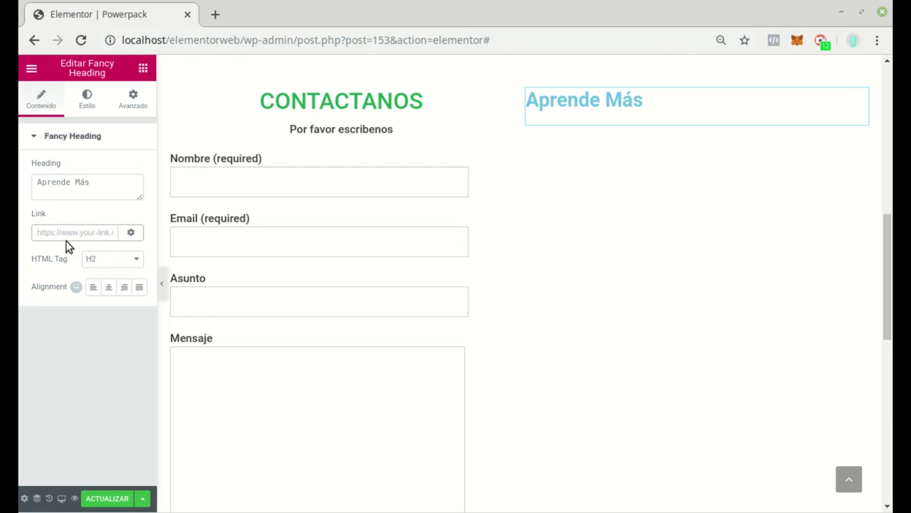
{"action": "left_click", "coordinate": [108, 288]}
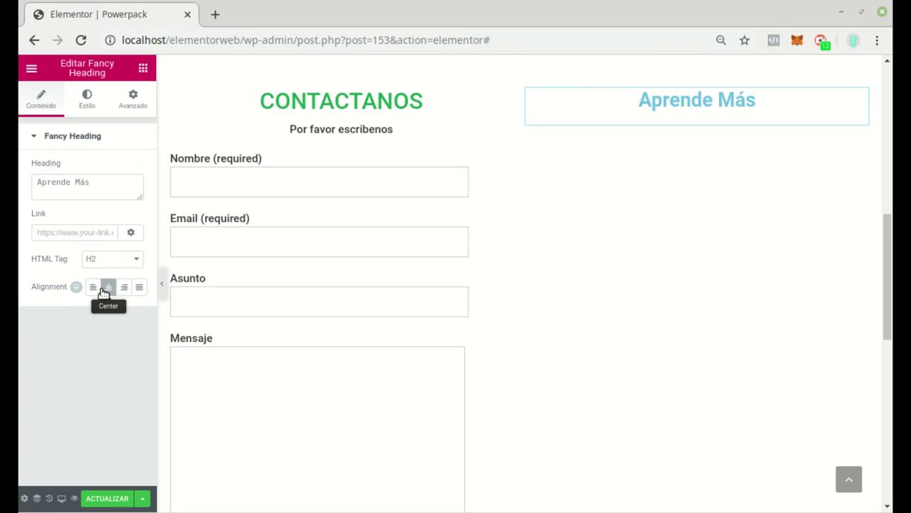
Step: Enlarge the fancy heading's font to about 48 px and transform its text to uppercase
{"action": "left_click", "coordinate": [87, 99]}
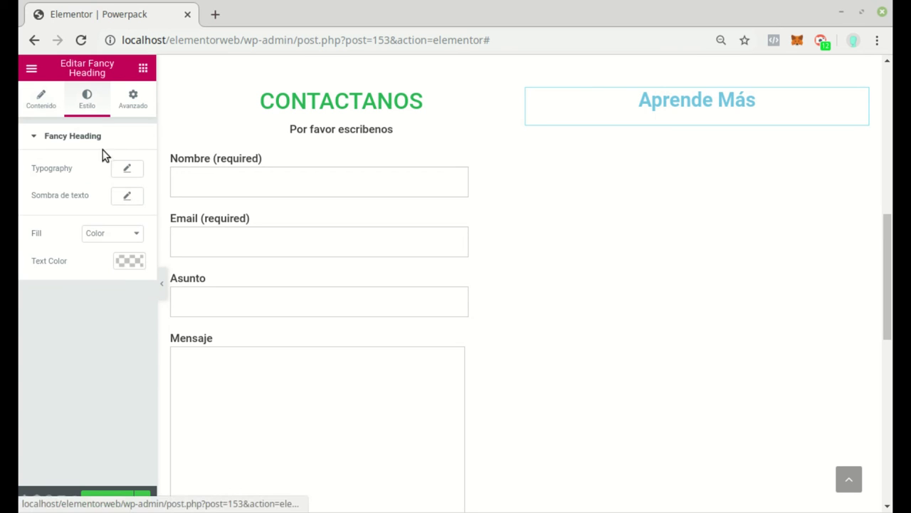
{"action": "left_click", "coordinate": [124, 171]}
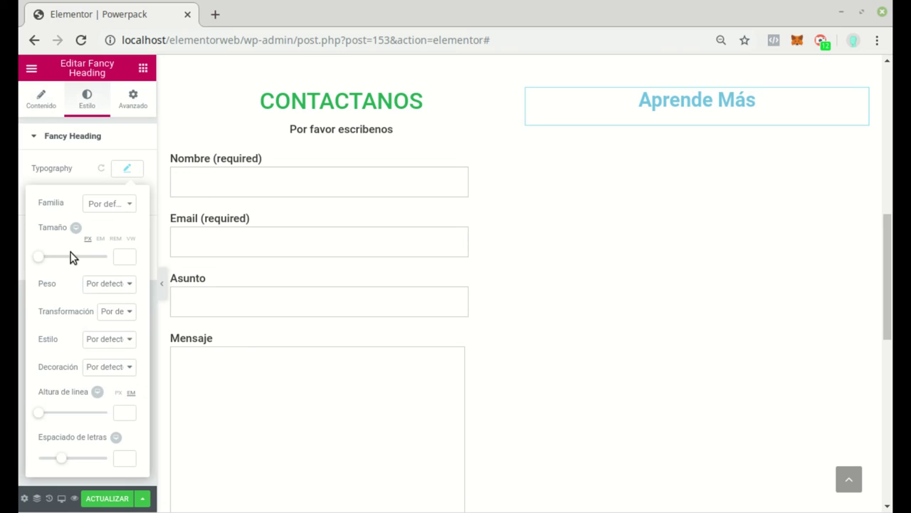
{"action": "left_click_drag", "start_coordinate": [37, 263], "coordinate": [54, 261]}
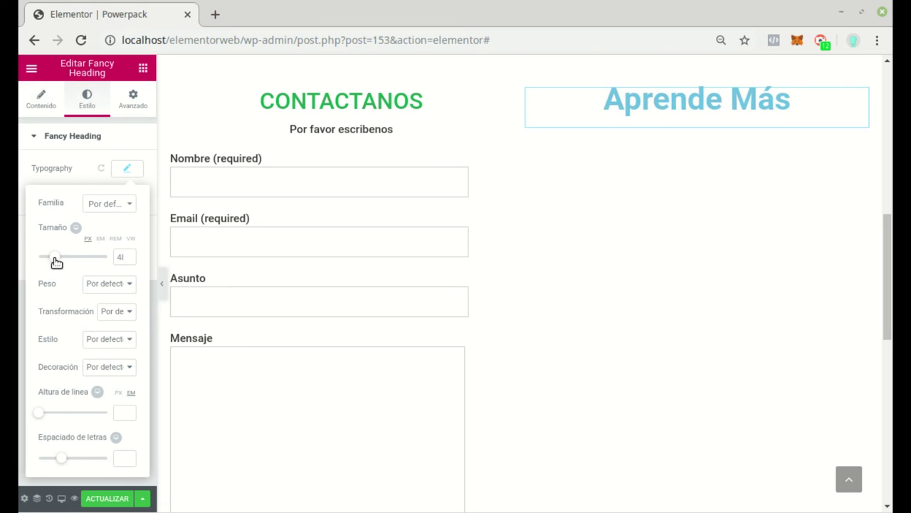
{"action": "left_click", "coordinate": [133, 316]}
{"action": "left_click", "coordinate": [124, 360]}
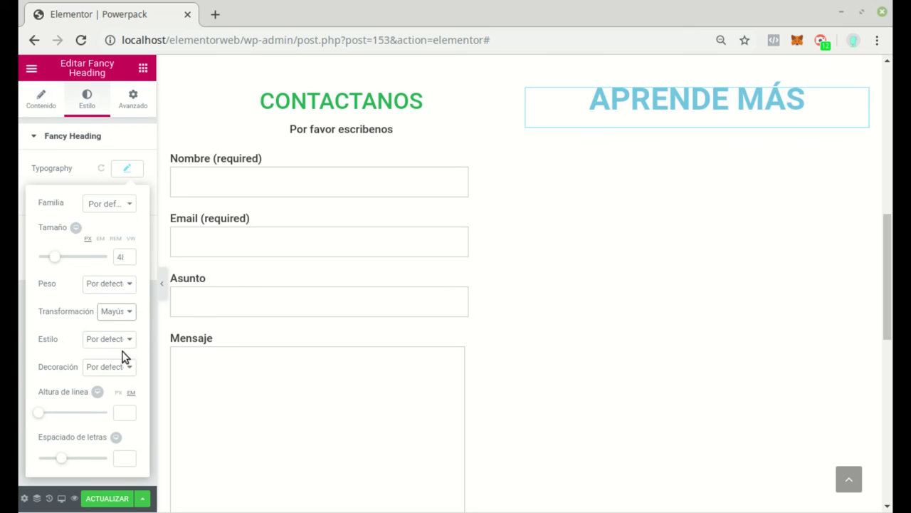
{"action": "scroll", "coordinate": [521, 313], "scroll_direction": "down", "scroll_amount": 2}
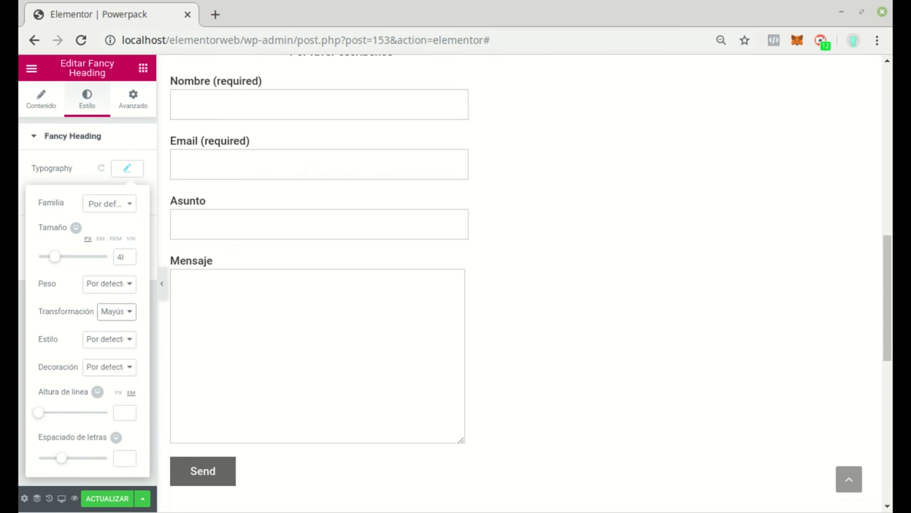
{"action": "left_click", "coordinate": [28, 261]}
Step: Try the Background fill on the fancy heading and switch it back to the Color fill
{"action": "left_click", "coordinate": [136, 236]}
{"action": "left_click", "coordinate": [116, 284]}
{"action": "scroll", "coordinate": [593, 229], "scroll_direction": "up", "scroll_amount": 3}
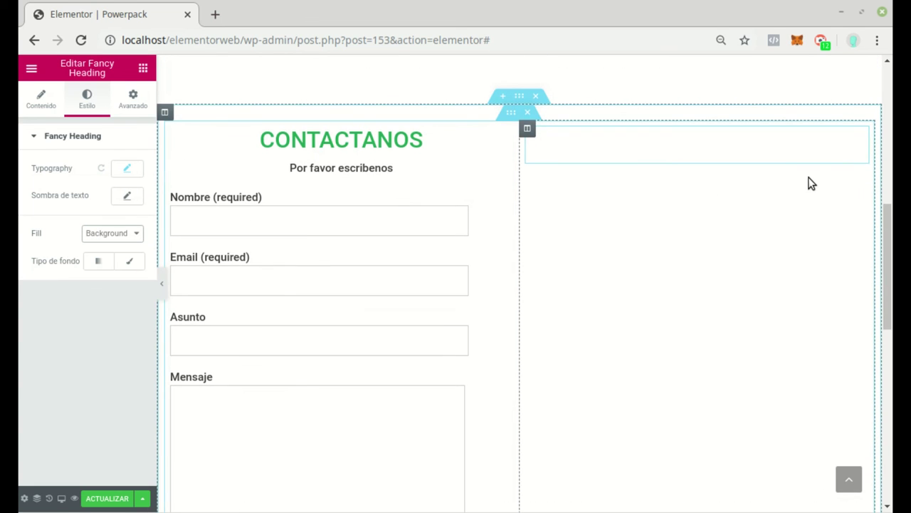
{"action": "left_click", "coordinate": [123, 235]}
{"action": "left_click", "coordinate": [120, 253]}
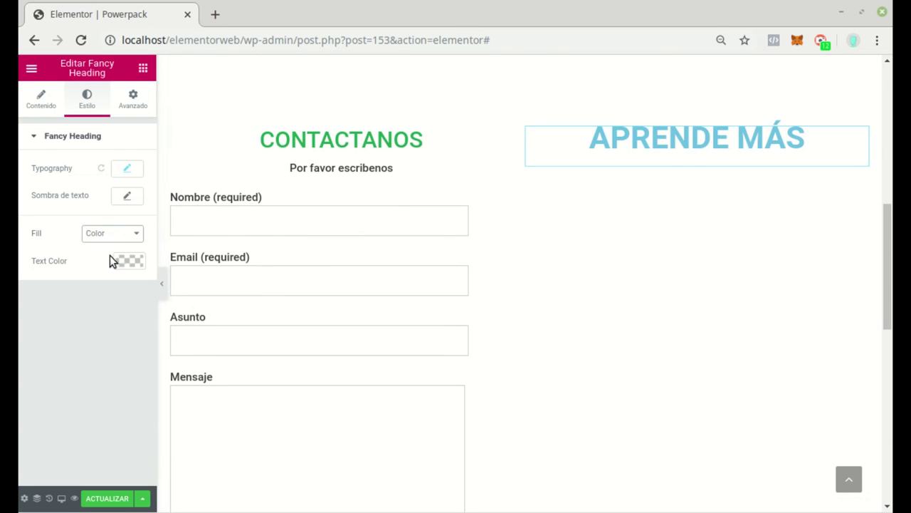
Step: Add a PowerPack Dual Heading widget below the "Aprende Más" heading
{"action": "left_click", "coordinate": [143, 68]}
{"action": "scroll", "coordinate": [92, 306], "scroll_direction": "down", "scroll_amount": 20}
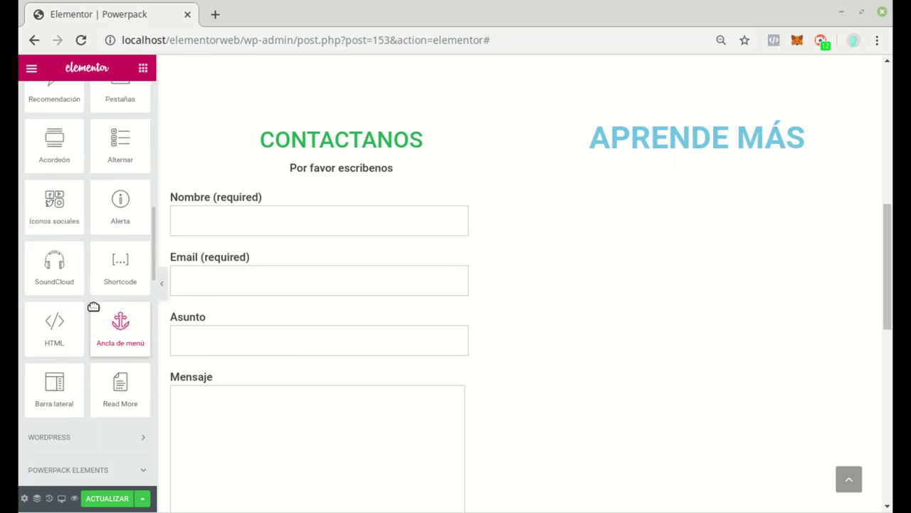
{"action": "scroll", "coordinate": [91, 306], "scroll_direction": "up", "scroll_amount": 5}
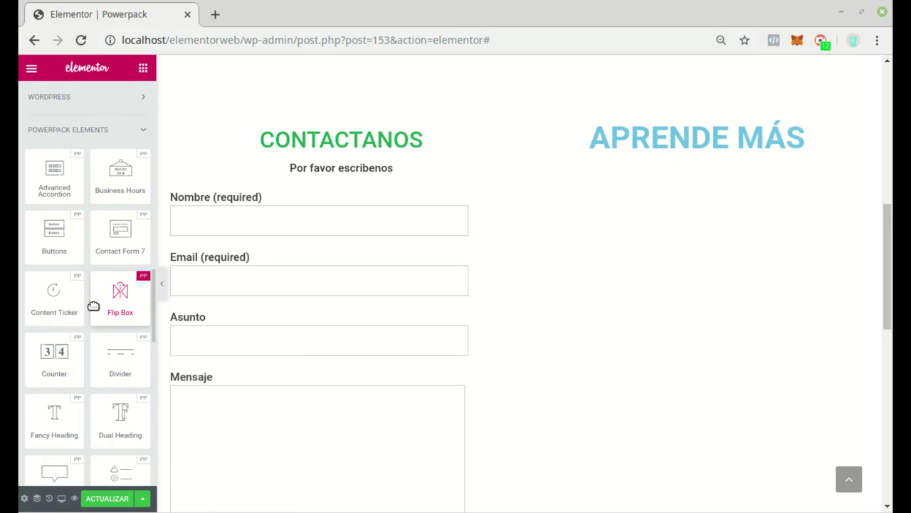
{"action": "scroll", "coordinate": [107, 235], "scroll_direction": "down", "scroll_amount": 3}
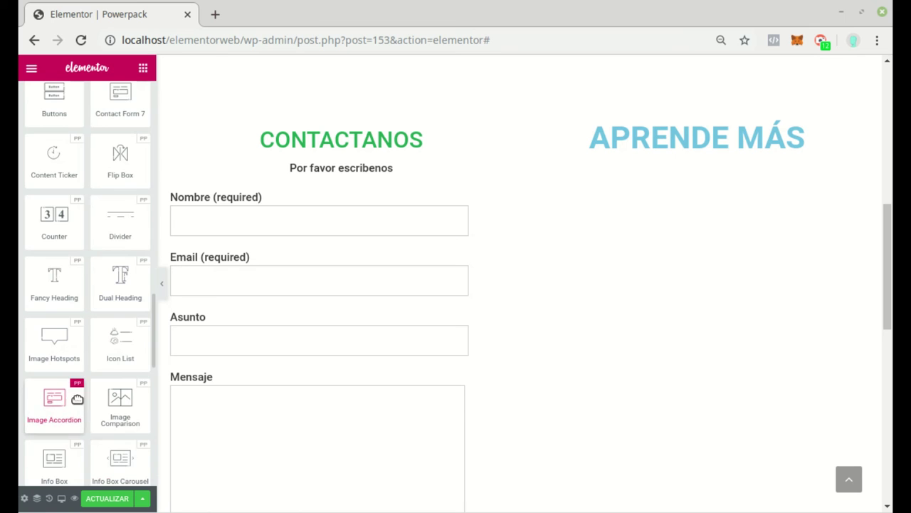
{"action": "scroll", "coordinate": [77, 406], "scroll_direction": "down", "scroll_amount": 1}
{"action": "scroll", "coordinate": [83, 414], "scroll_direction": "down", "scroll_amount": 2}
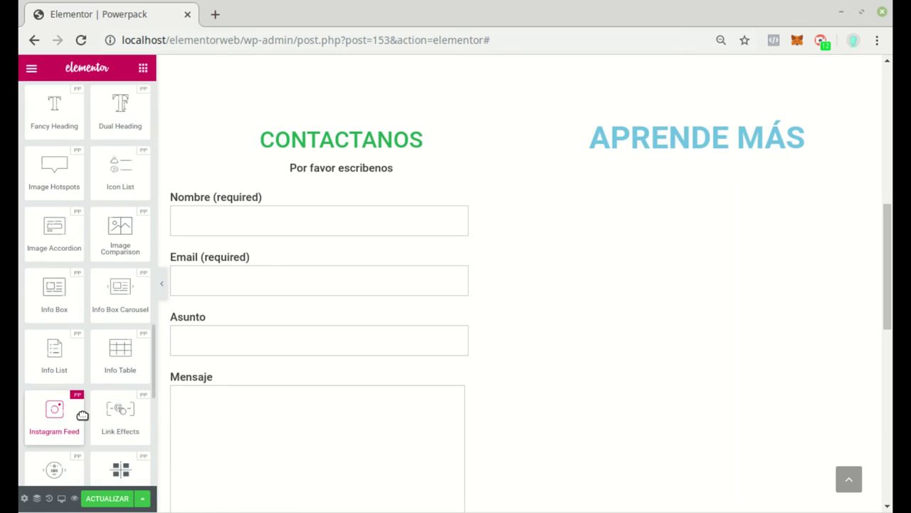
{"action": "scroll", "coordinate": [82, 415], "scroll_direction": "up", "scroll_amount": 1}
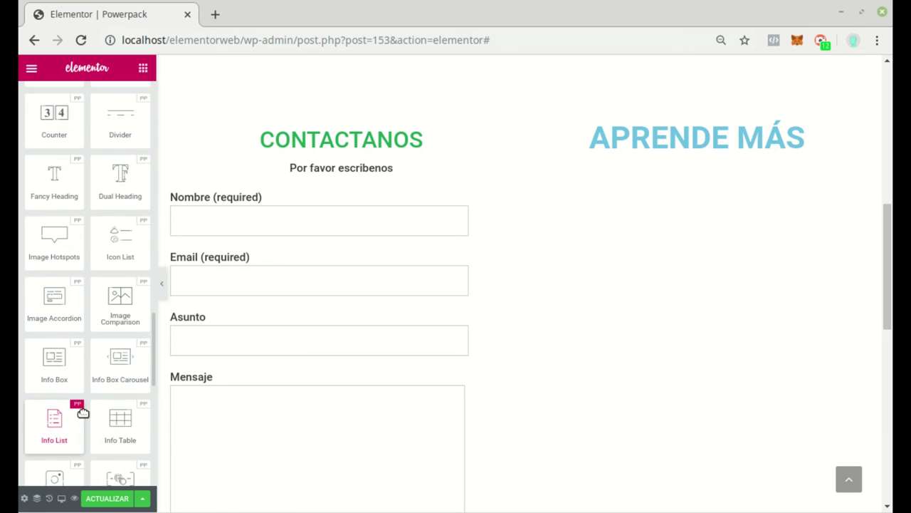
{"action": "scroll", "coordinate": [83, 413], "scroll_direction": "up", "scroll_amount": 1}
{"action": "left_click_drag", "start_coordinate": [124, 216], "coordinate": [717, 174]}
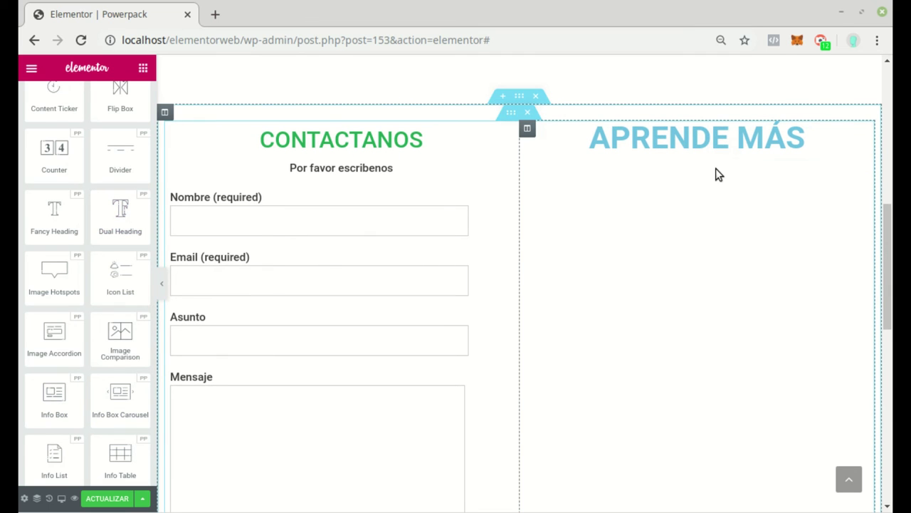
{"action": "left_click_drag", "start_coordinate": [128, 230], "coordinate": [738, 170]}
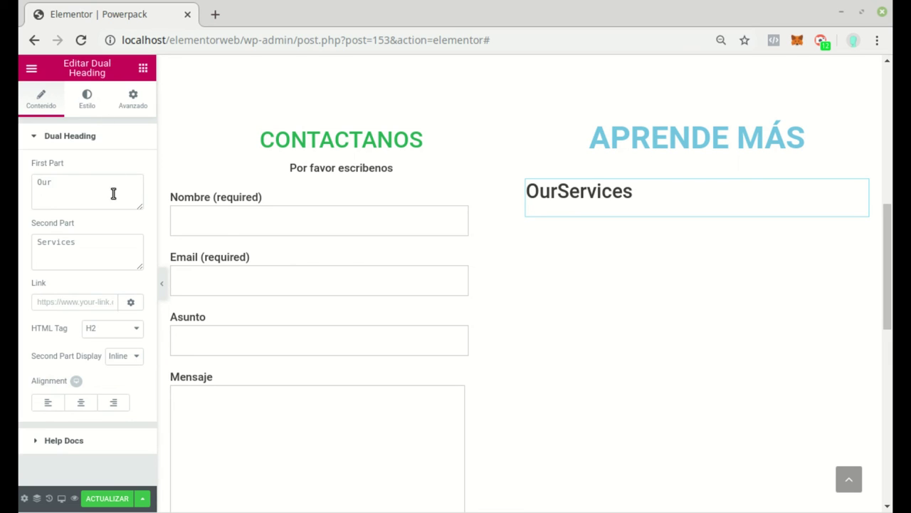
Step: Set the dual heading's first part to "Nuestros" and second part to "Servicios", and center the heading
{"action": "left_click", "coordinate": [69, 191]}
{"action": "double_click", "coordinate": [44, 181]}
{"action": "type", "text": "Nuestros"}
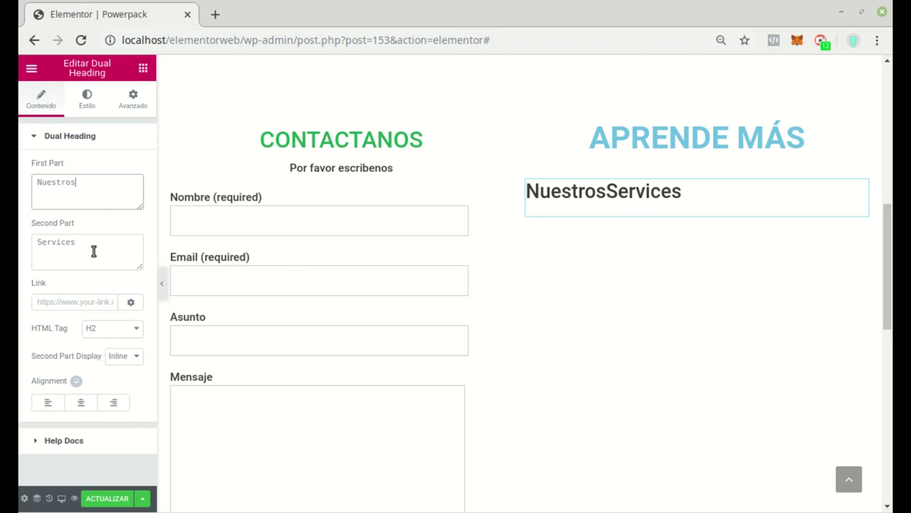
{"action": "left_click_drag", "start_coordinate": [93, 250], "coordinate": [24, 243]}
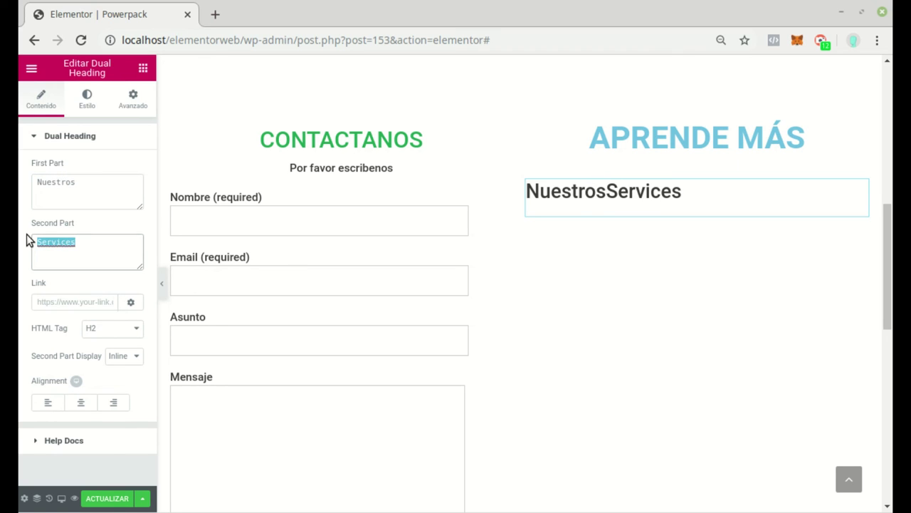
{"action": "type", "text": "Servicios"}
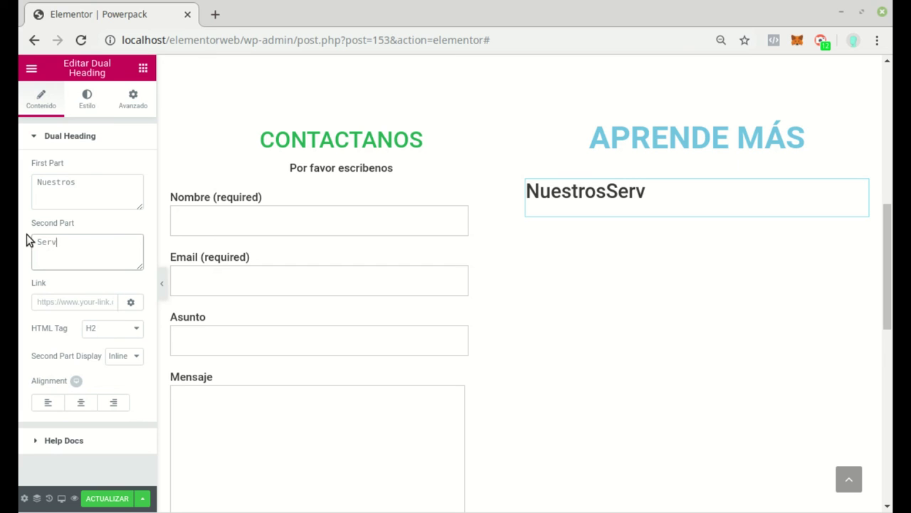
{"action": "left_click", "coordinate": [74, 302]}
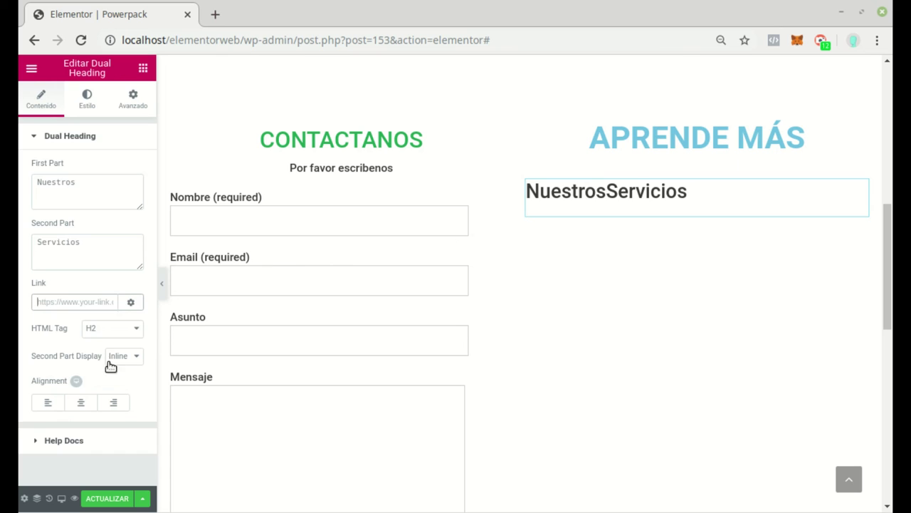
{"action": "left_click", "coordinate": [78, 403]}
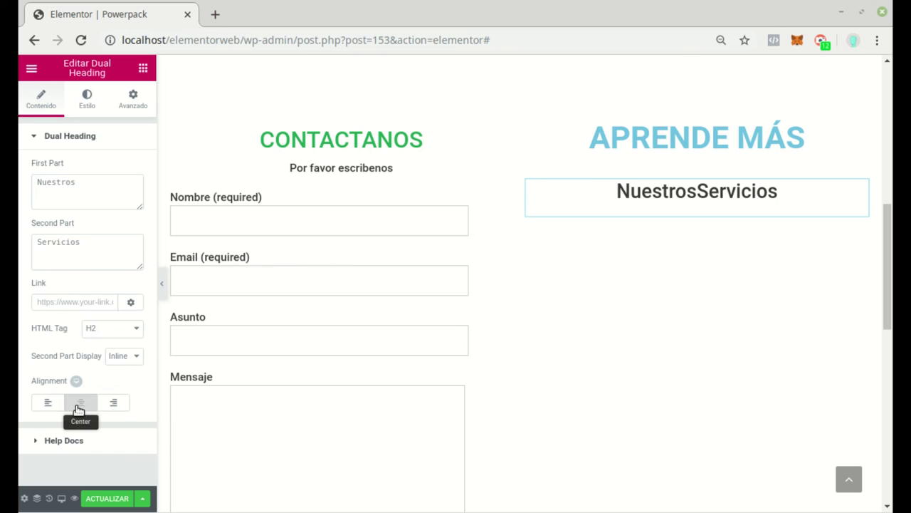
Step: Set the text color of the dual heading's first part to the green swatch
{"action": "left_click", "coordinate": [87, 100]}
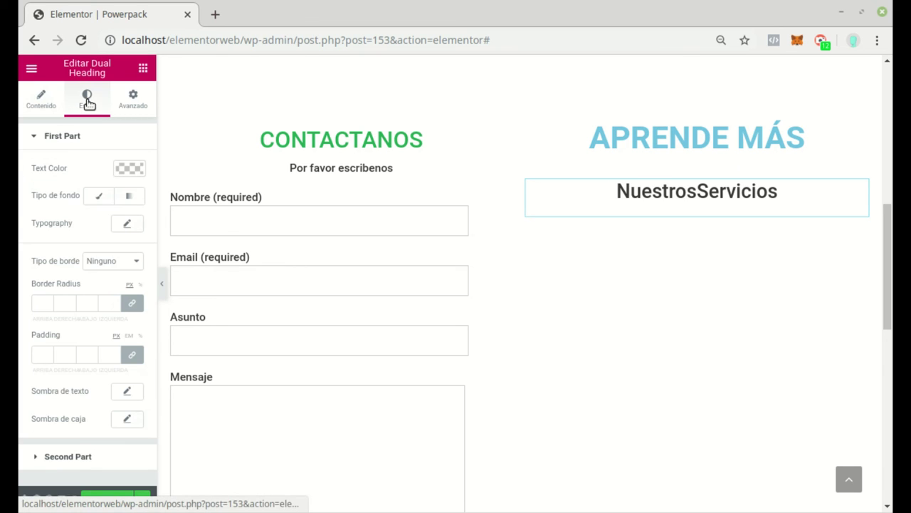
{"action": "left_click", "coordinate": [128, 170]}
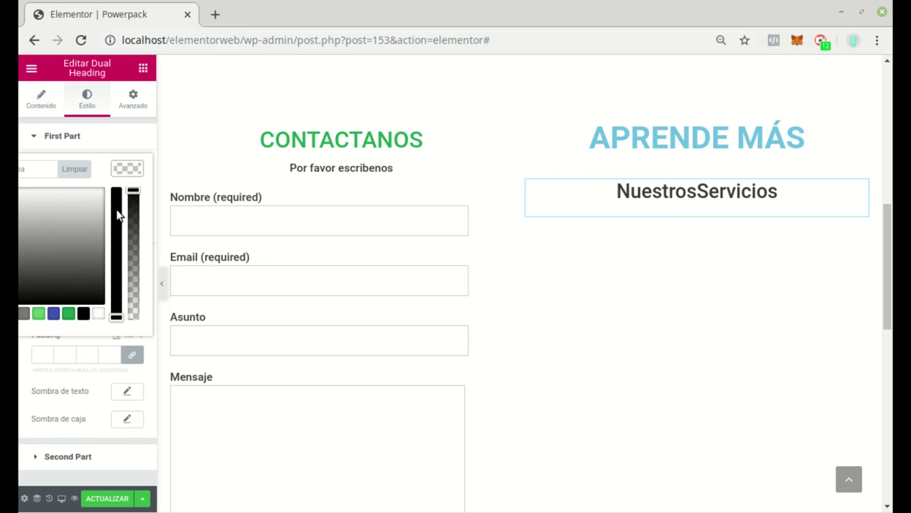
{"action": "left_click", "coordinate": [84, 314]}
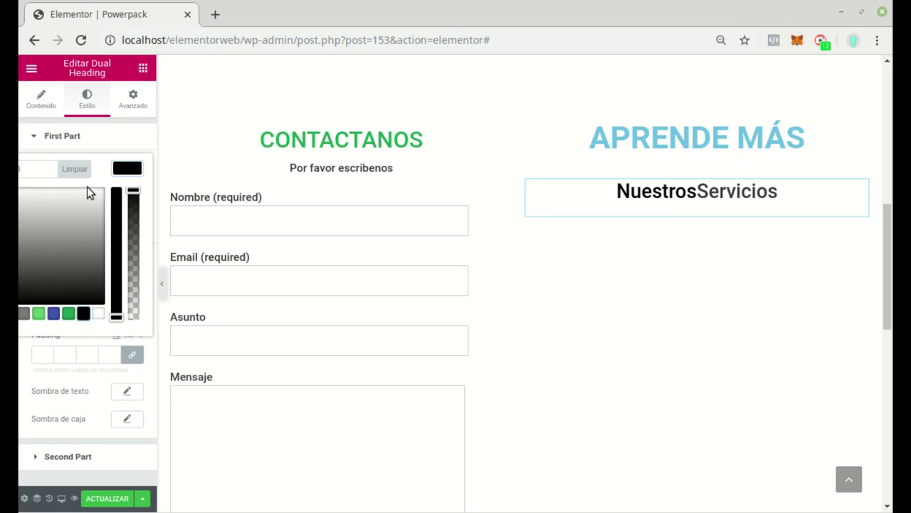
{"action": "left_click", "coordinate": [68, 314]}
{"action": "left_click", "coordinate": [125, 168]}
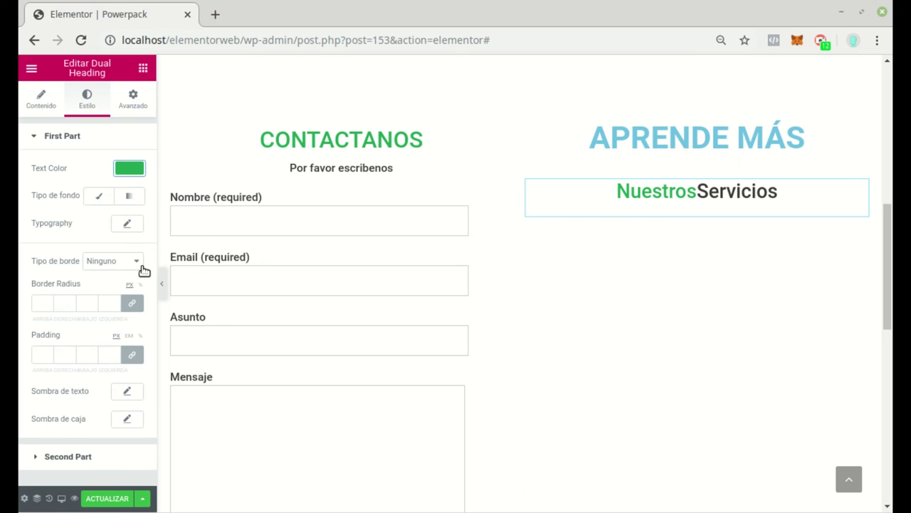
Step: Style the first part's typography with a size of about 56 px, weight 600 and uppercase transformation
{"action": "left_click", "coordinate": [128, 225]}
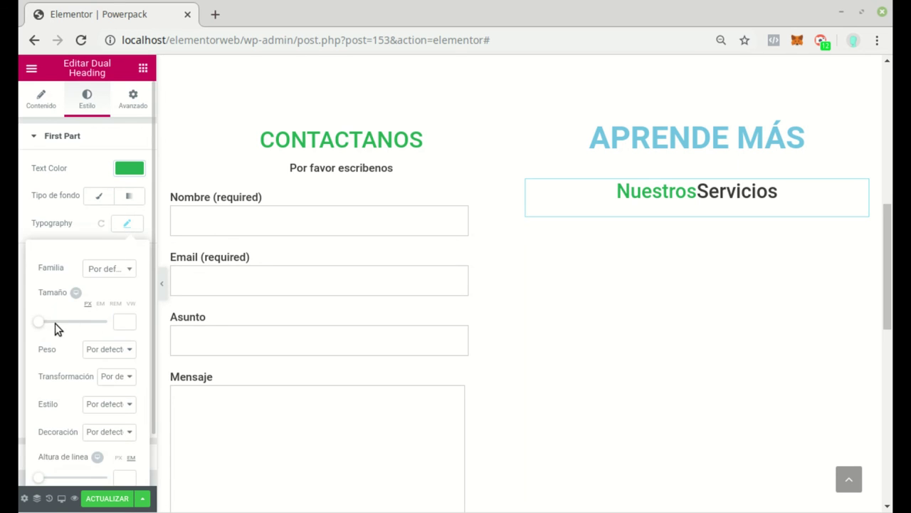
{"action": "left_click_drag", "start_coordinate": [42, 324], "coordinate": [62, 321]}
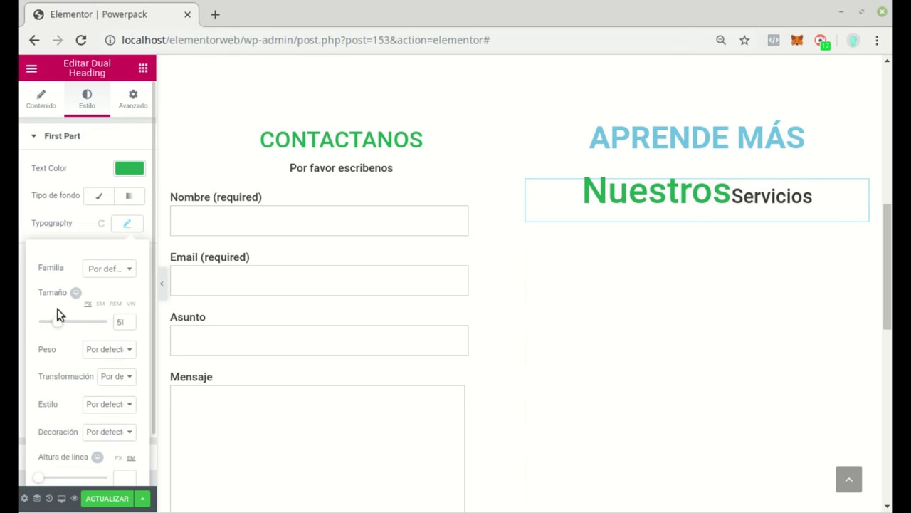
{"action": "left_click", "coordinate": [126, 356]}
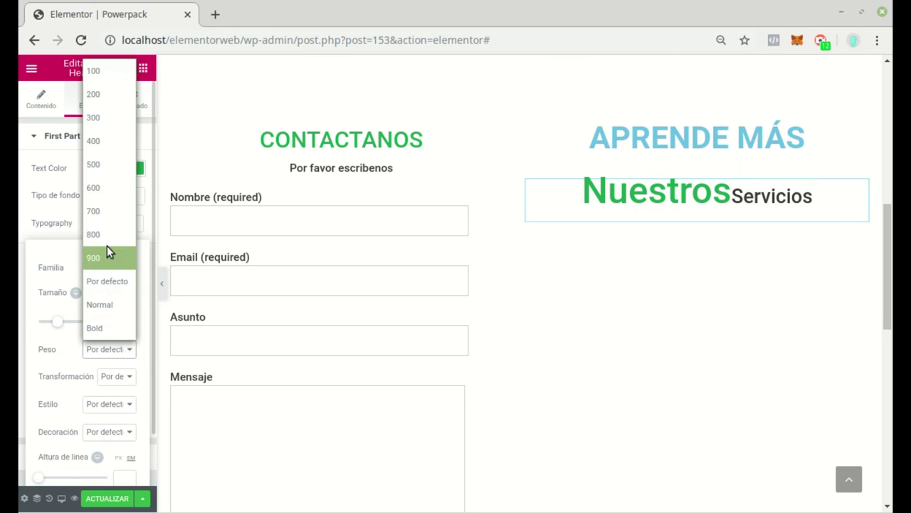
{"action": "left_click", "coordinate": [102, 187]}
{"action": "left_click", "coordinate": [121, 377]}
{"action": "left_click", "coordinate": [118, 402]}
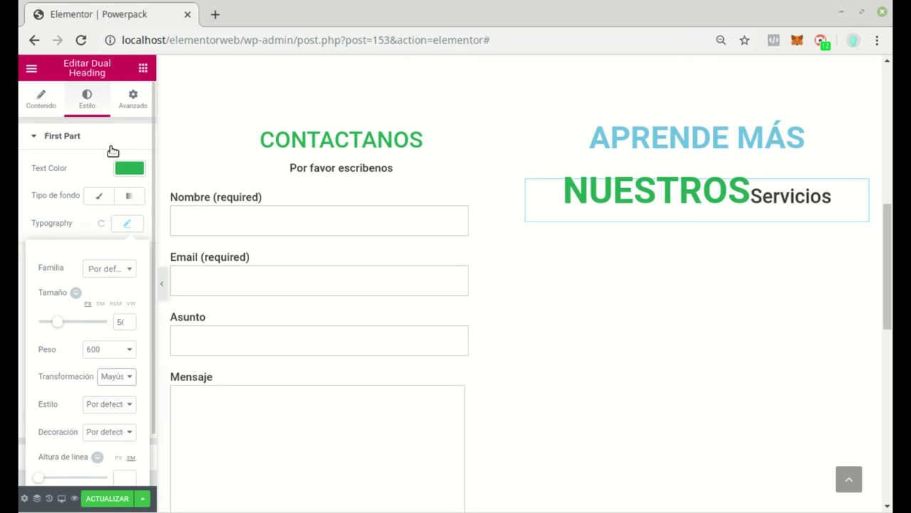
{"action": "left_click", "coordinate": [110, 137]}
{"action": "left_click", "coordinate": [72, 136]}
{"action": "left_click", "coordinate": [75, 138]}
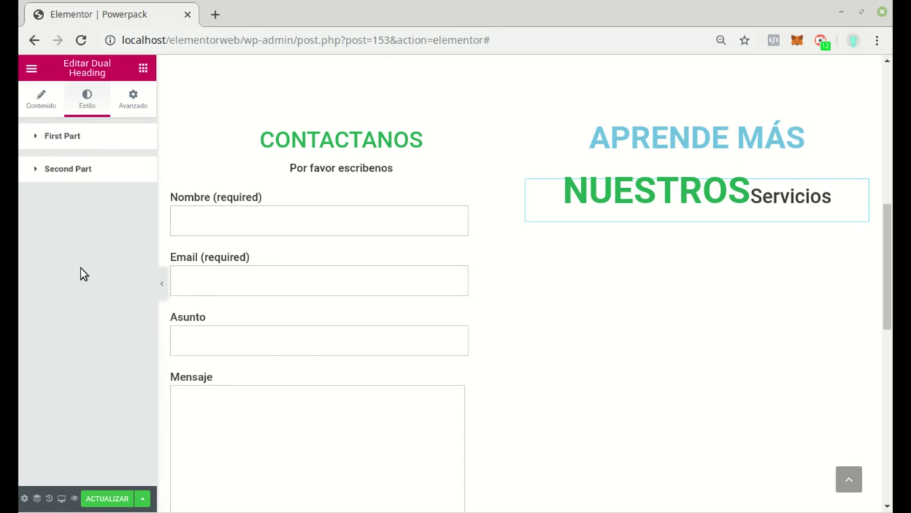
Step: Set the text color of the dual heading's second part to the dark blue swatch and update the page
{"action": "left_click", "coordinate": [68, 168]}
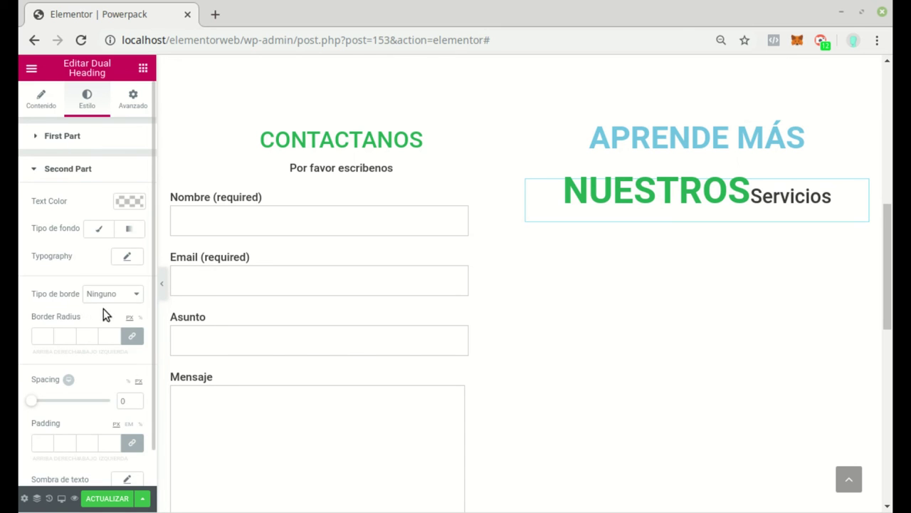
{"action": "left_click", "coordinate": [129, 202]}
{"action": "left_click", "coordinate": [84, 347]}
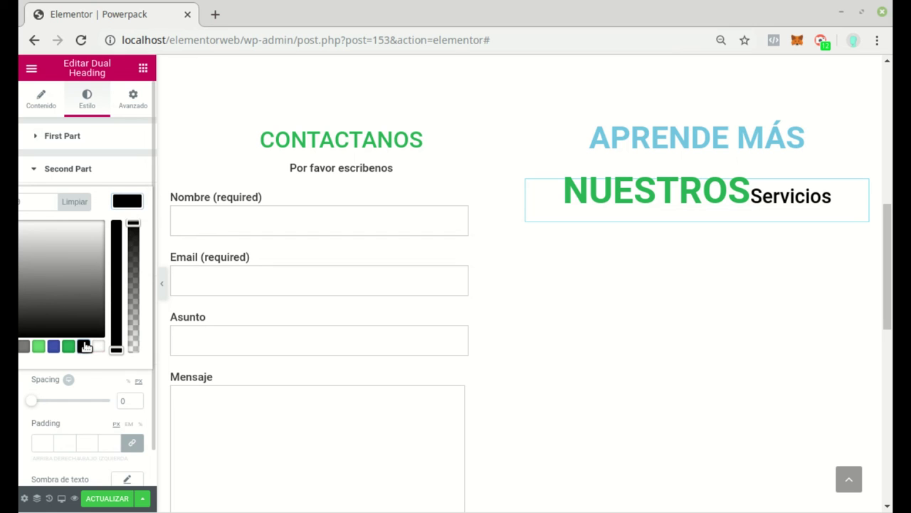
{"action": "left_click", "coordinate": [53, 346]}
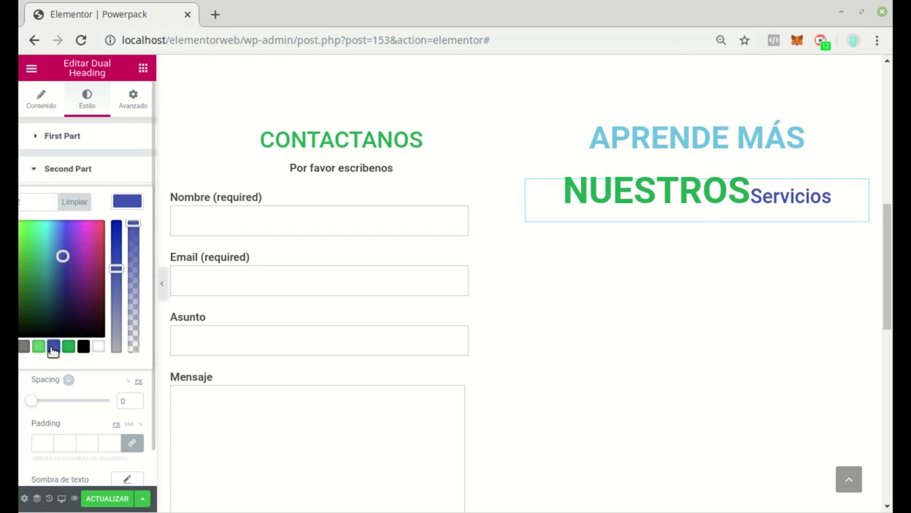
{"action": "left_click", "coordinate": [112, 177]}
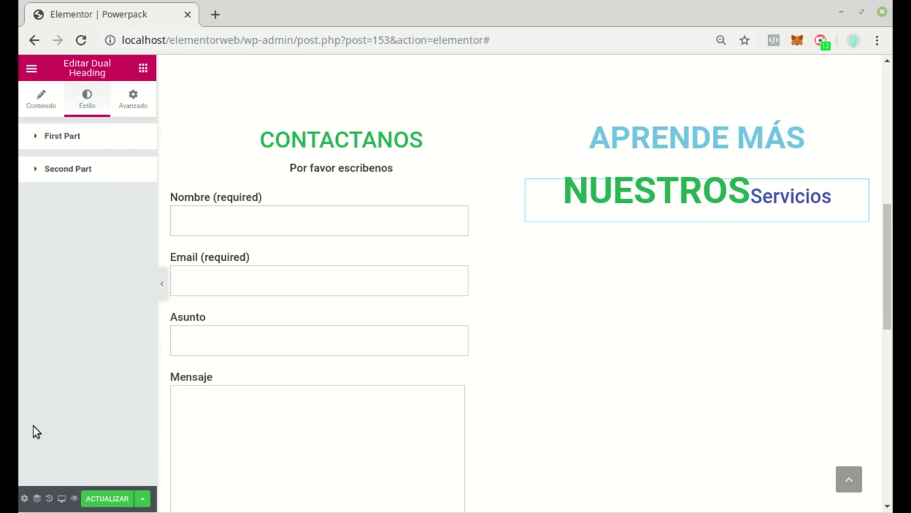
{"action": "left_click", "coordinate": [93, 498]}
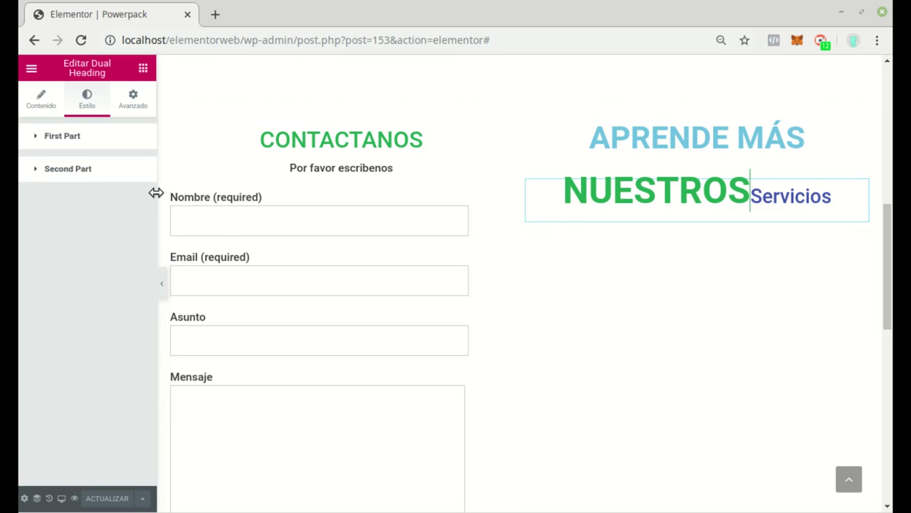
Step: Look over the PowerPack widget list and review the page's accordion, flip boxes, contact form and headings with the editor panel hidden
{"action": "left_click", "coordinate": [143, 68]}
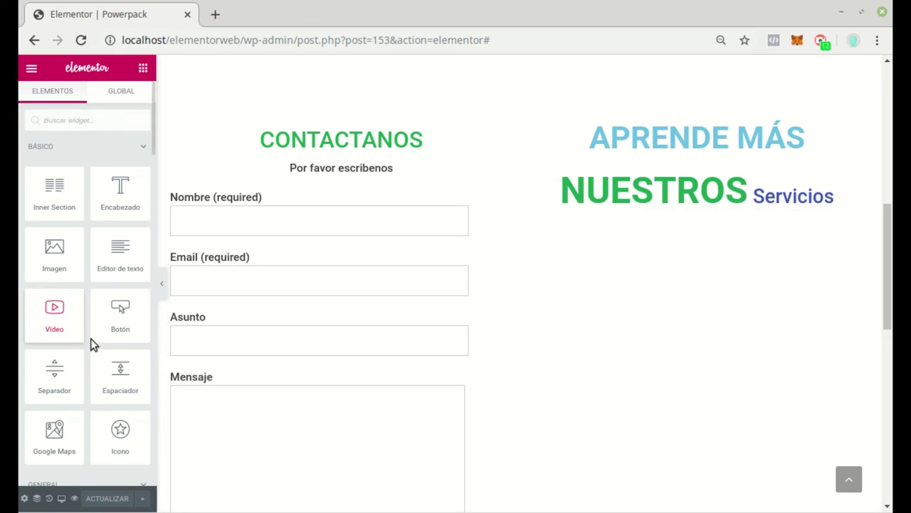
{"action": "scroll", "coordinate": [93, 340], "scroll_direction": "down", "scroll_amount": 15}
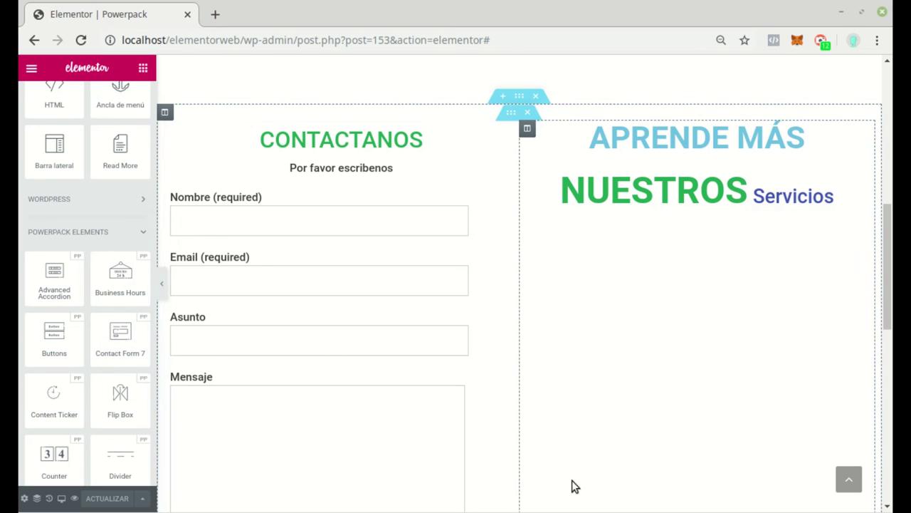
{"action": "scroll", "coordinate": [689, 345], "scroll_direction": "up", "scroll_amount": 1}
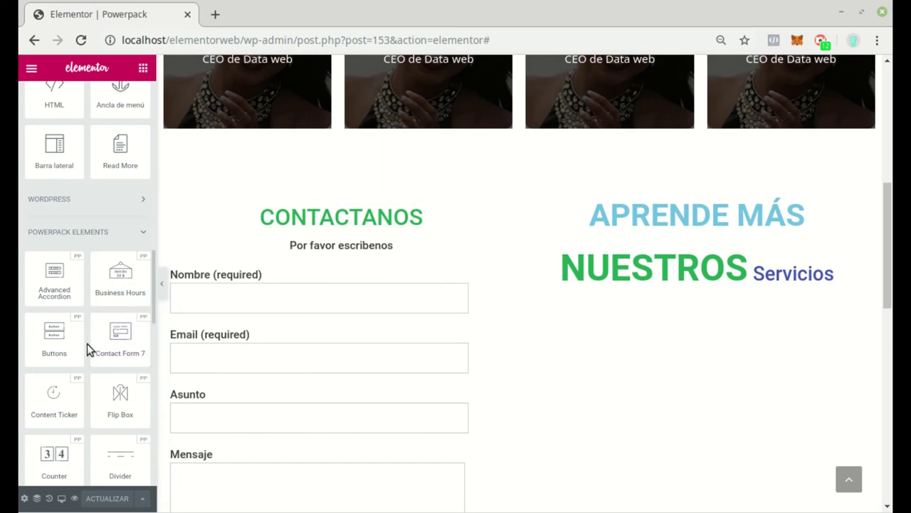
{"action": "left_click", "coordinate": [163, 287]}
{"action": "scroll", "coordinate": [525, 297], "scroll_direction": "up", "scroll_amount": 4}
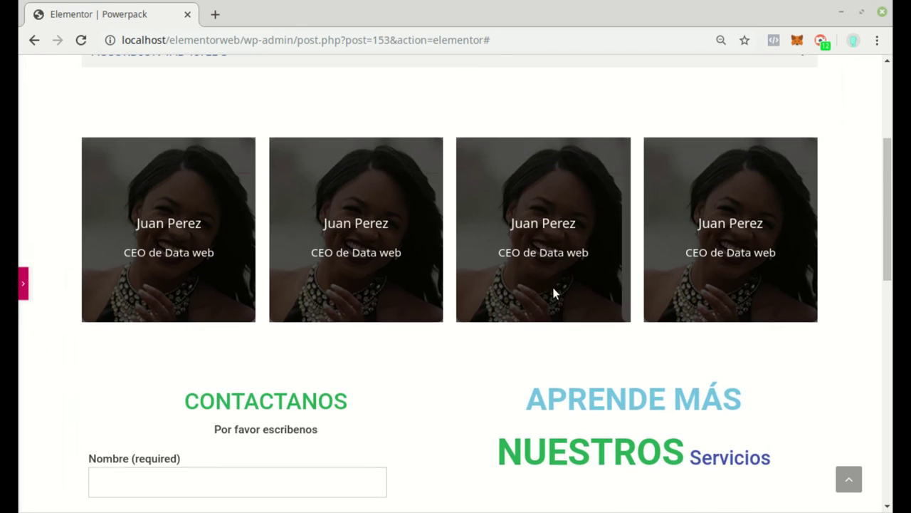
{"action": "scroll", "coordinate": [512, 303], "scroll_direction": "up", "scroll_amount": 2}
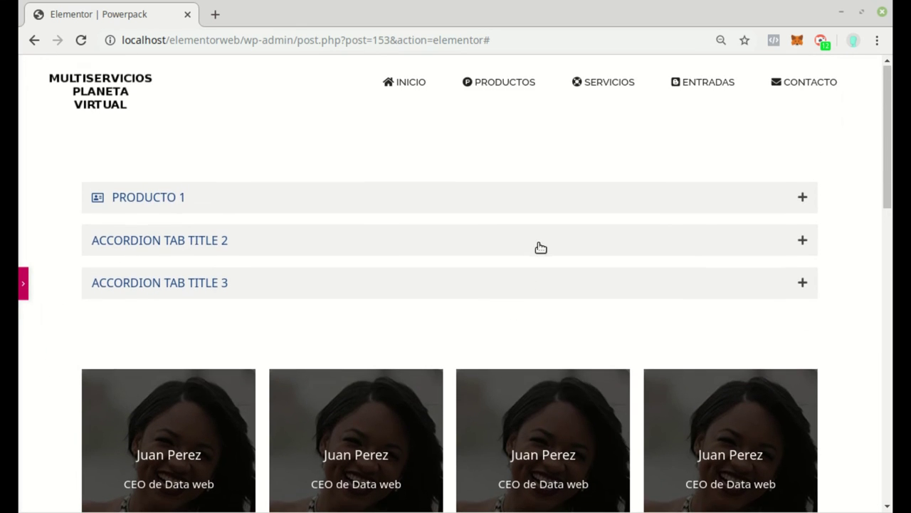
{"action": "scroll", "coordinate": [539, 248], "scroll_direction": "down", "scroll_amount": 3}
{"action": "scroll", "coordinate": [539, 247], "scroll_direction": "down", "scroll_amount": 8}
{"action": "scroll", "coordinate": [534, 241], "scroll_direction": "up", "scroll_amount": 2}
{"action": "scroll", "coordinate": [531, 238], "scroll_direction": "up", "scroll_amount": 3}
{"action": "scroll", "coordinate": [575, 249], "scroll_direction": "up", "scroll_amount": 2}
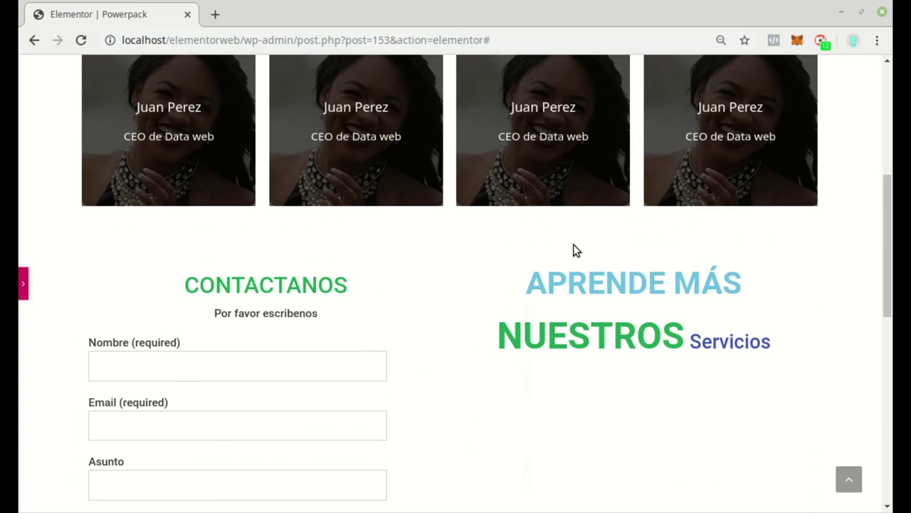